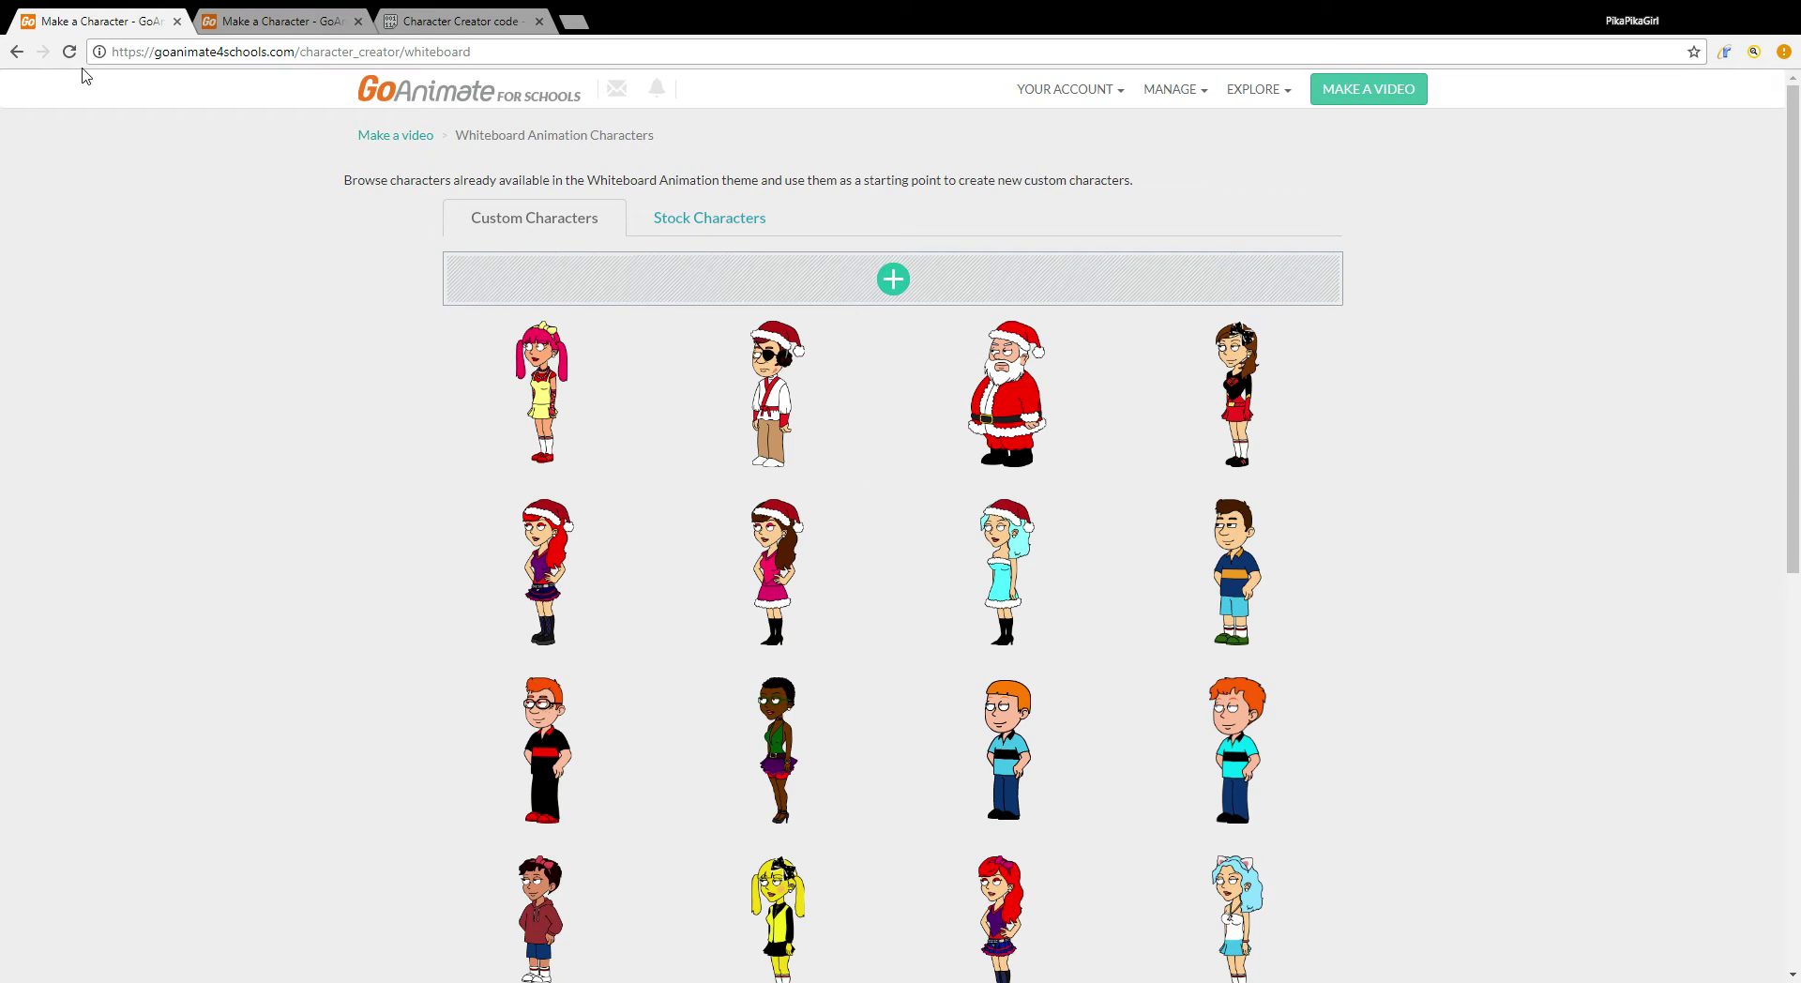
# Step: Check the loading whiteboard character list in the second tab, then return to the first tab
pyautogui.click(282, 20)
pyautogui.scroll(-5, 814, 377)
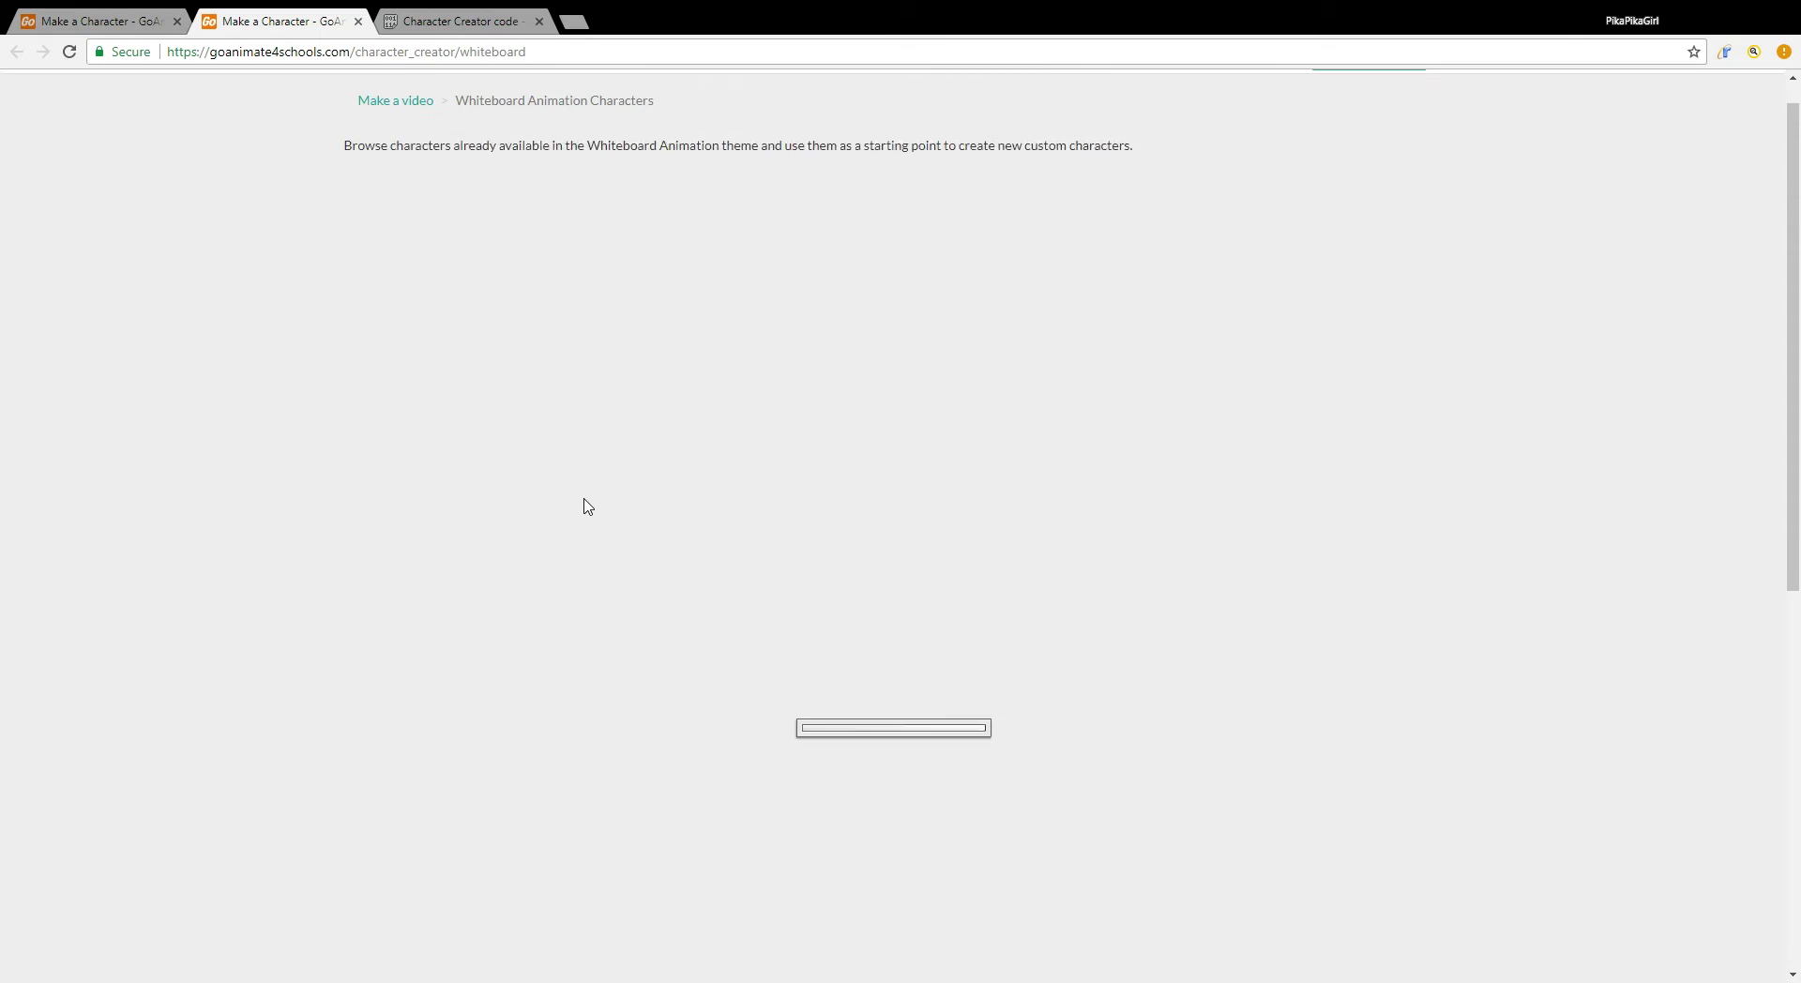
pyautogui.click(146, 15)
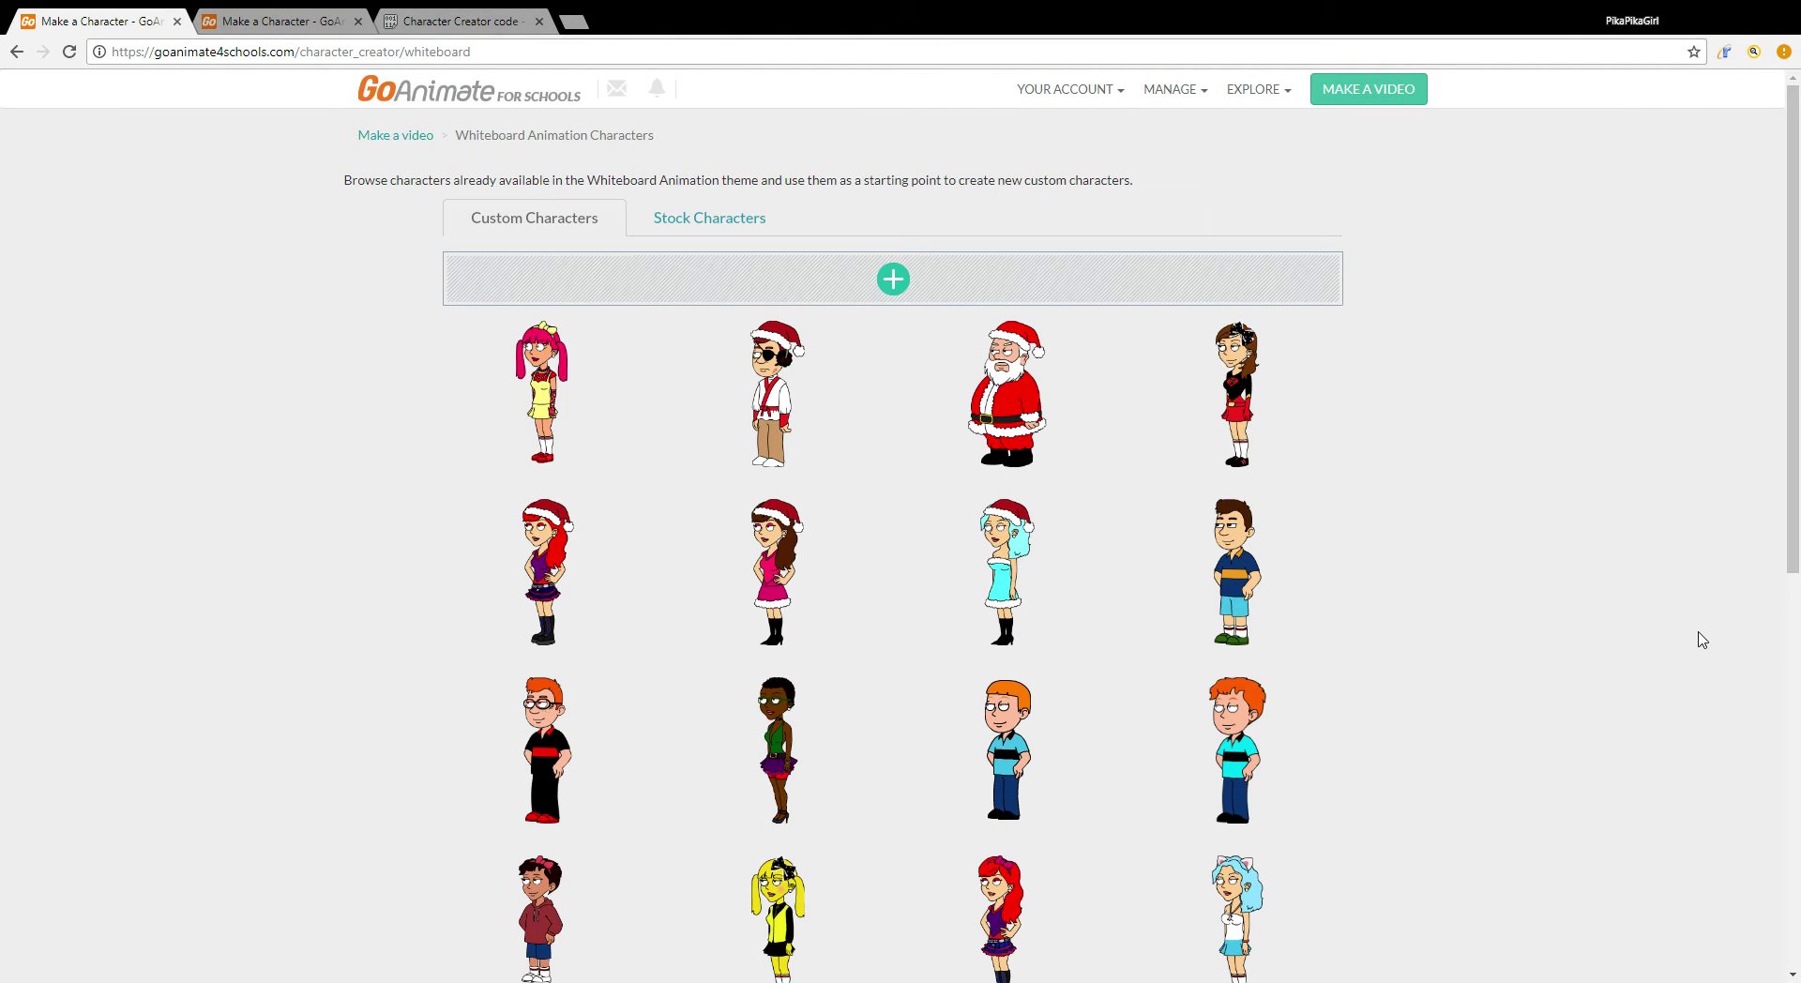
# Step: Scroll through the Custom Characters grid, then switch the gallery to Stock Characters
pyautogui.scroll(-4, 1145, 661)
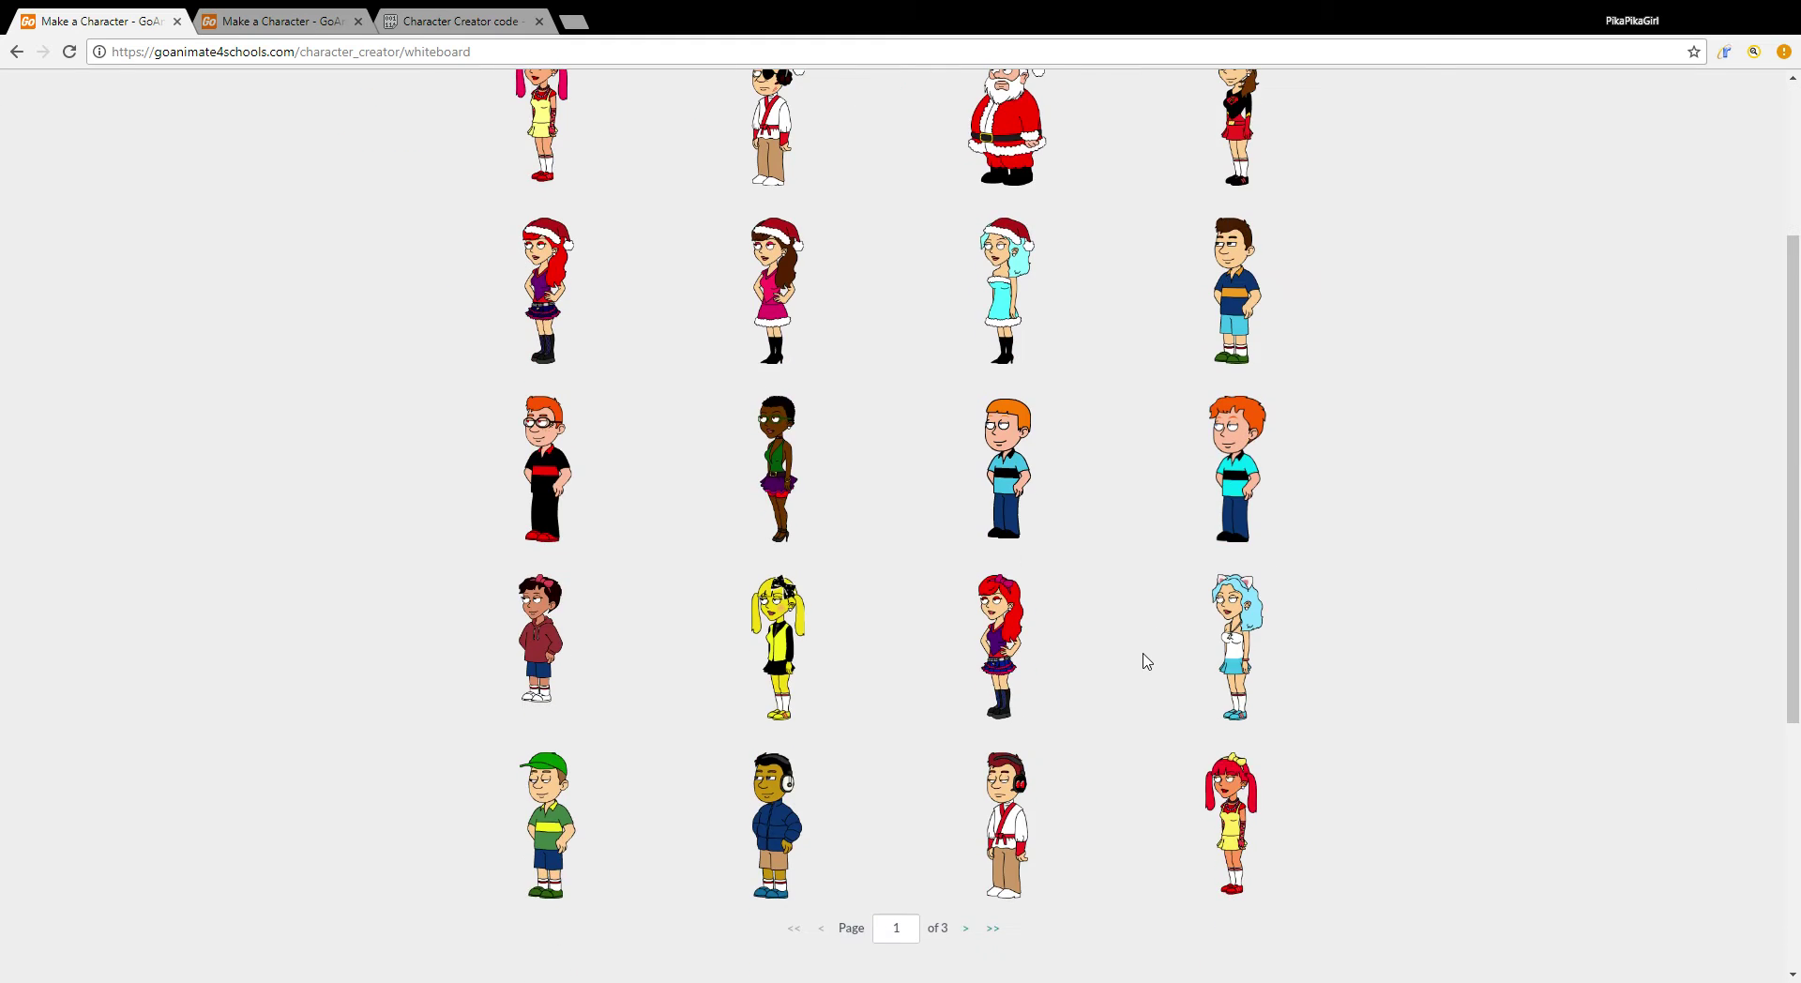
pyautogui.scroll(4, 1145, 660)
pyautogui.moveTo(1191, 335)
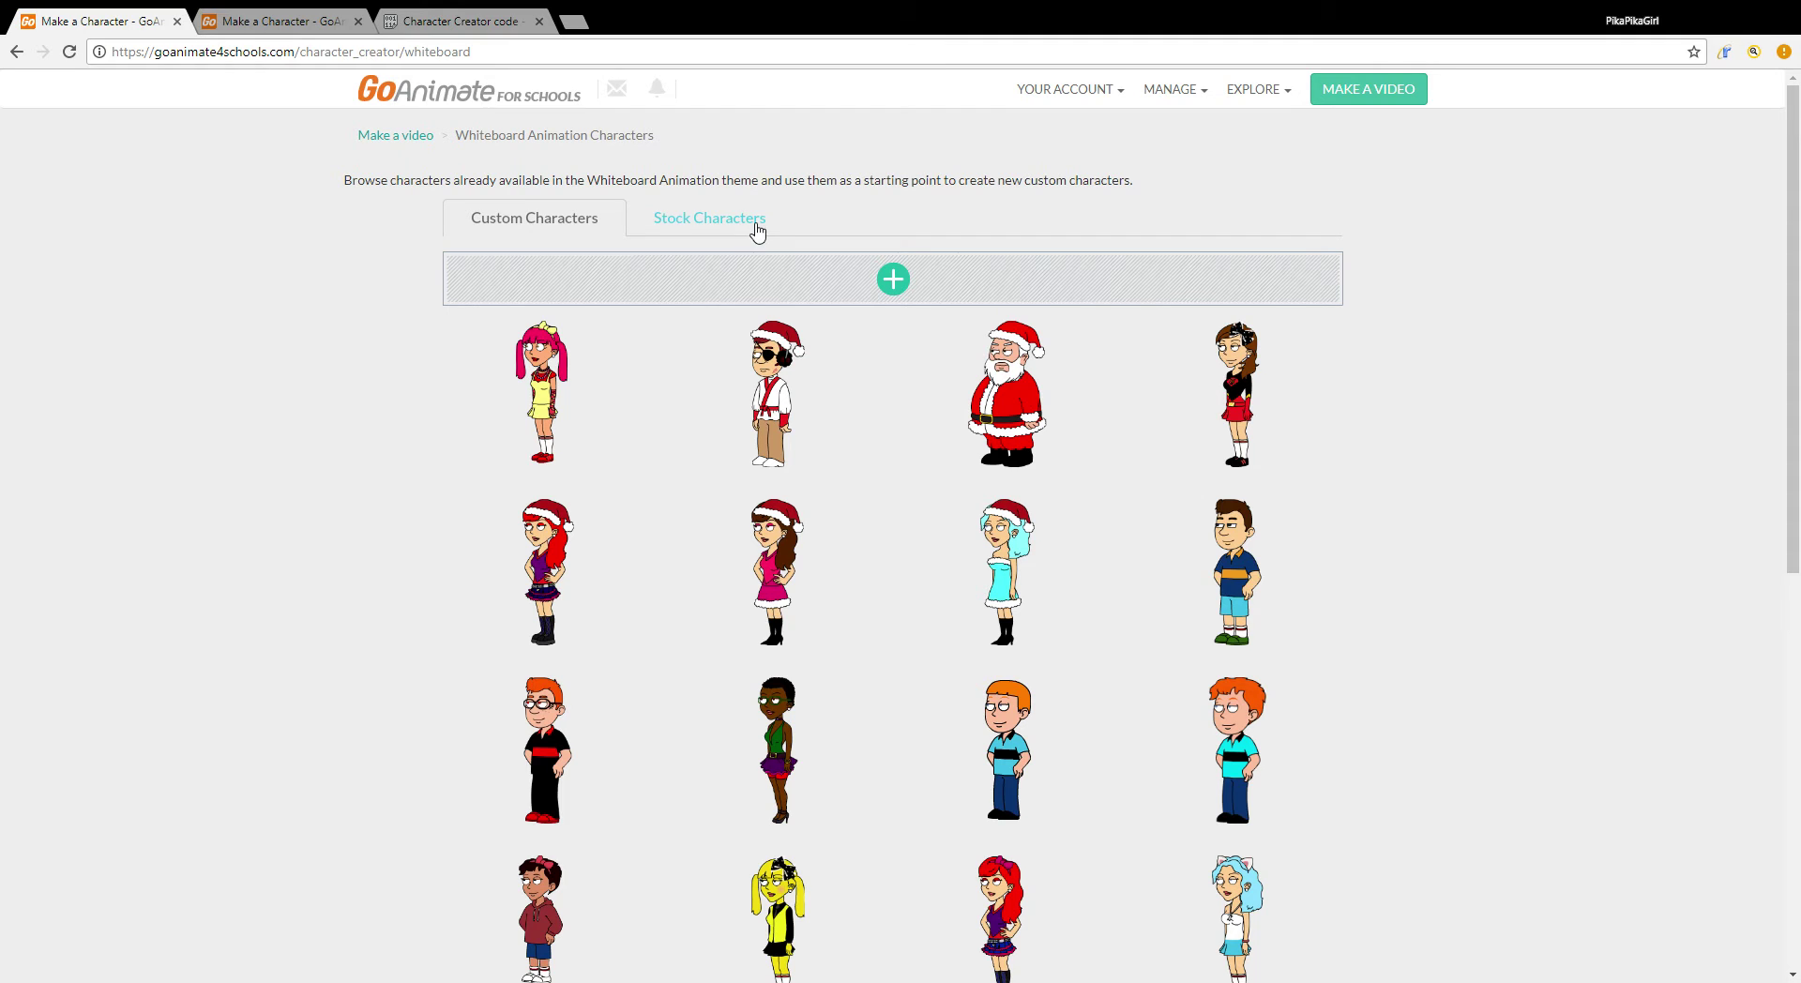
pyautogui.scroll(-4, 1370, 544)
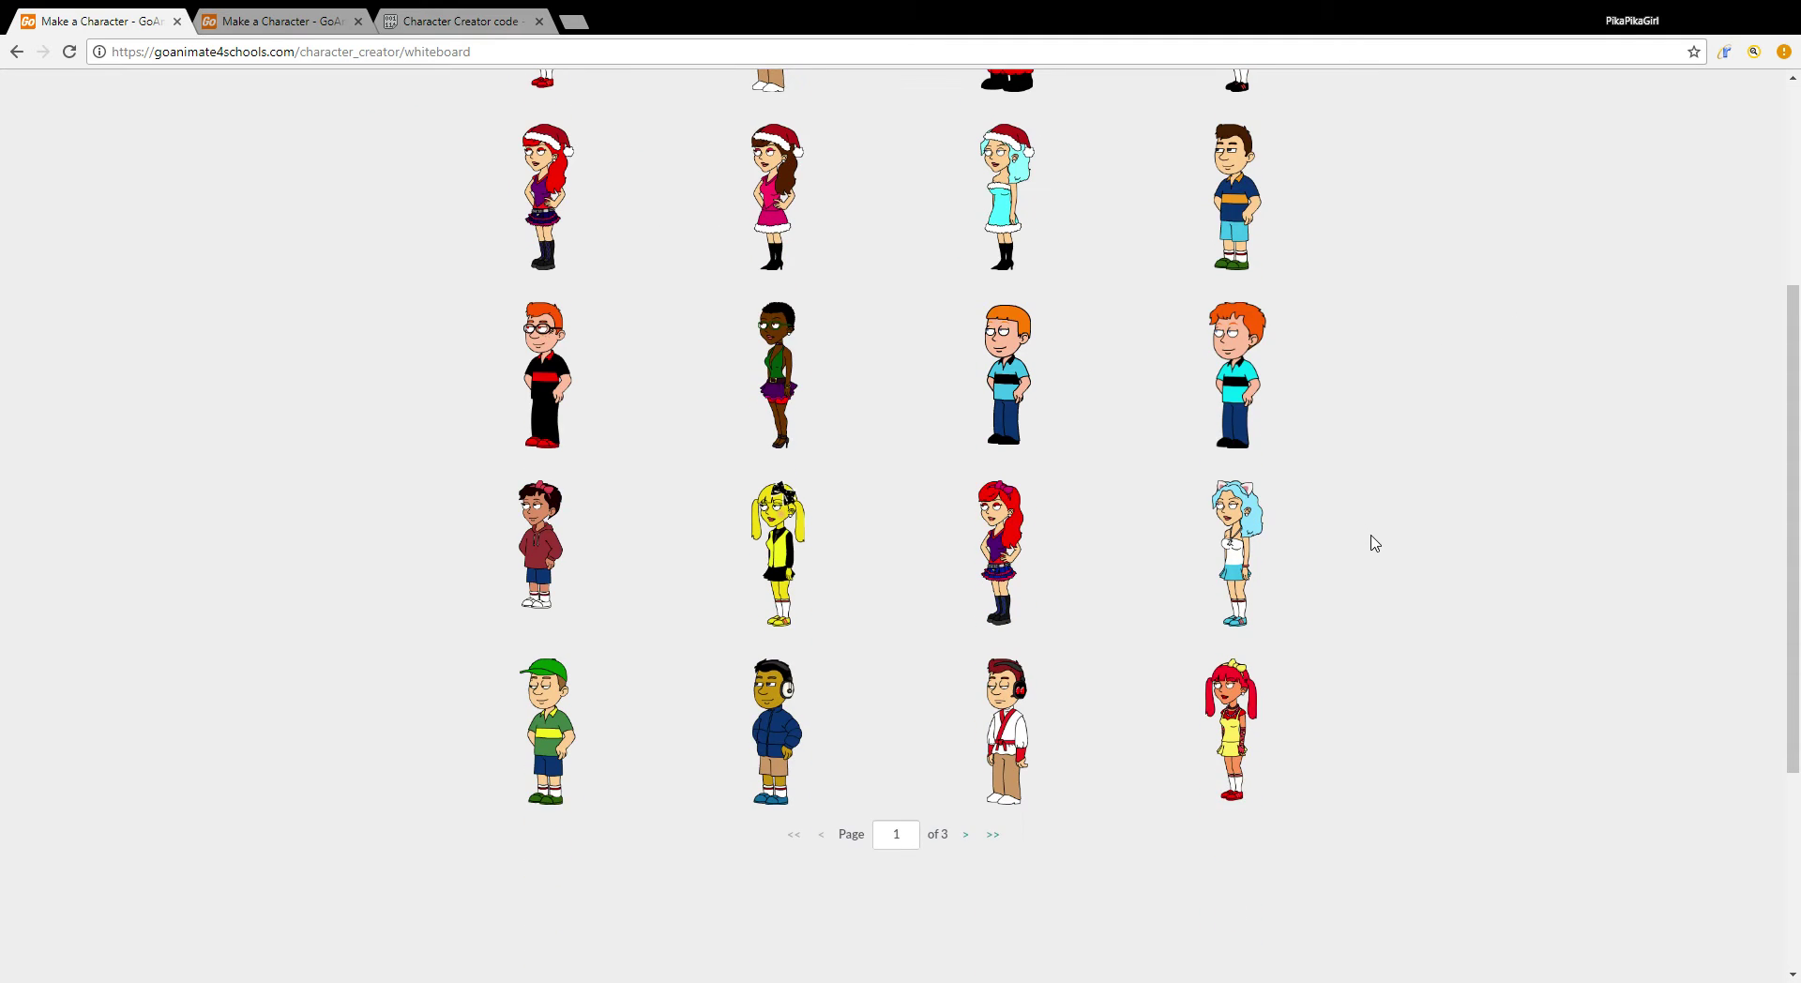
pyautogui.scroll(4, 1374, 542)
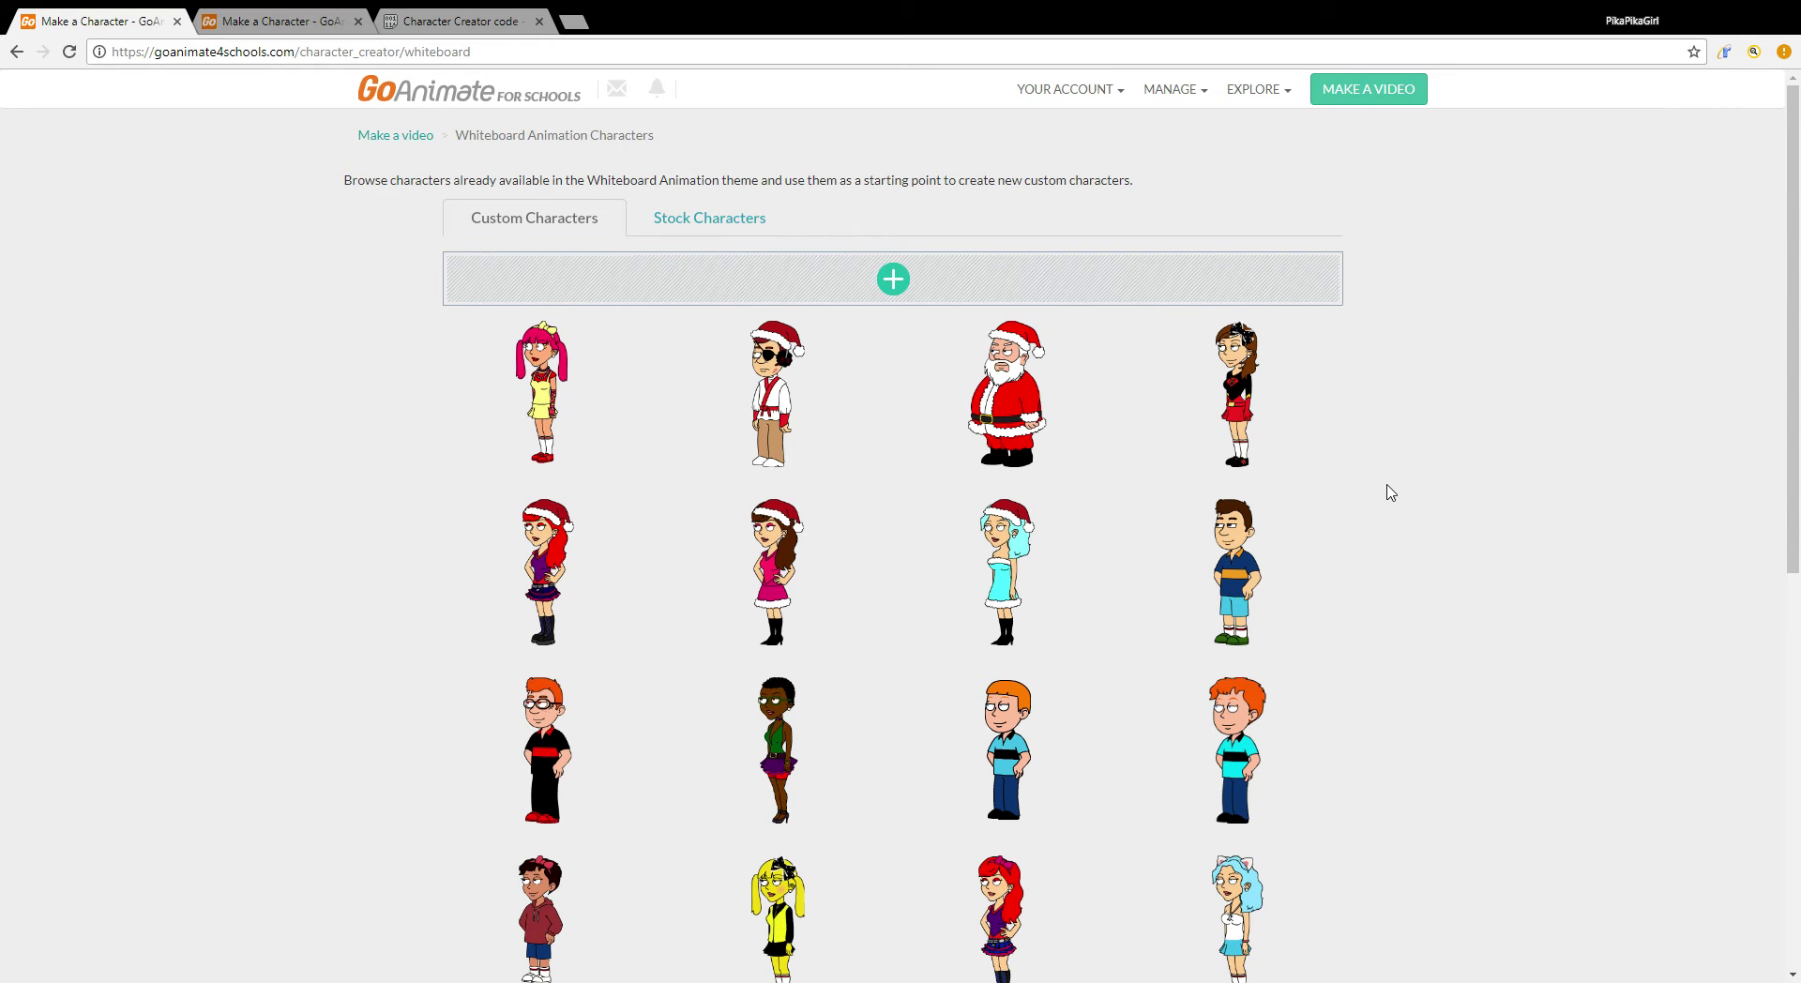
pyautogui.moveTo(1320, 635)
pyautogui.scroll(-3, 1323, 635)
pyautogui.scroll(3, 1322, 635)
pyautogui.scroll(-4, 1618, 457)
pyautogui.scroll(4, 1618, 457)
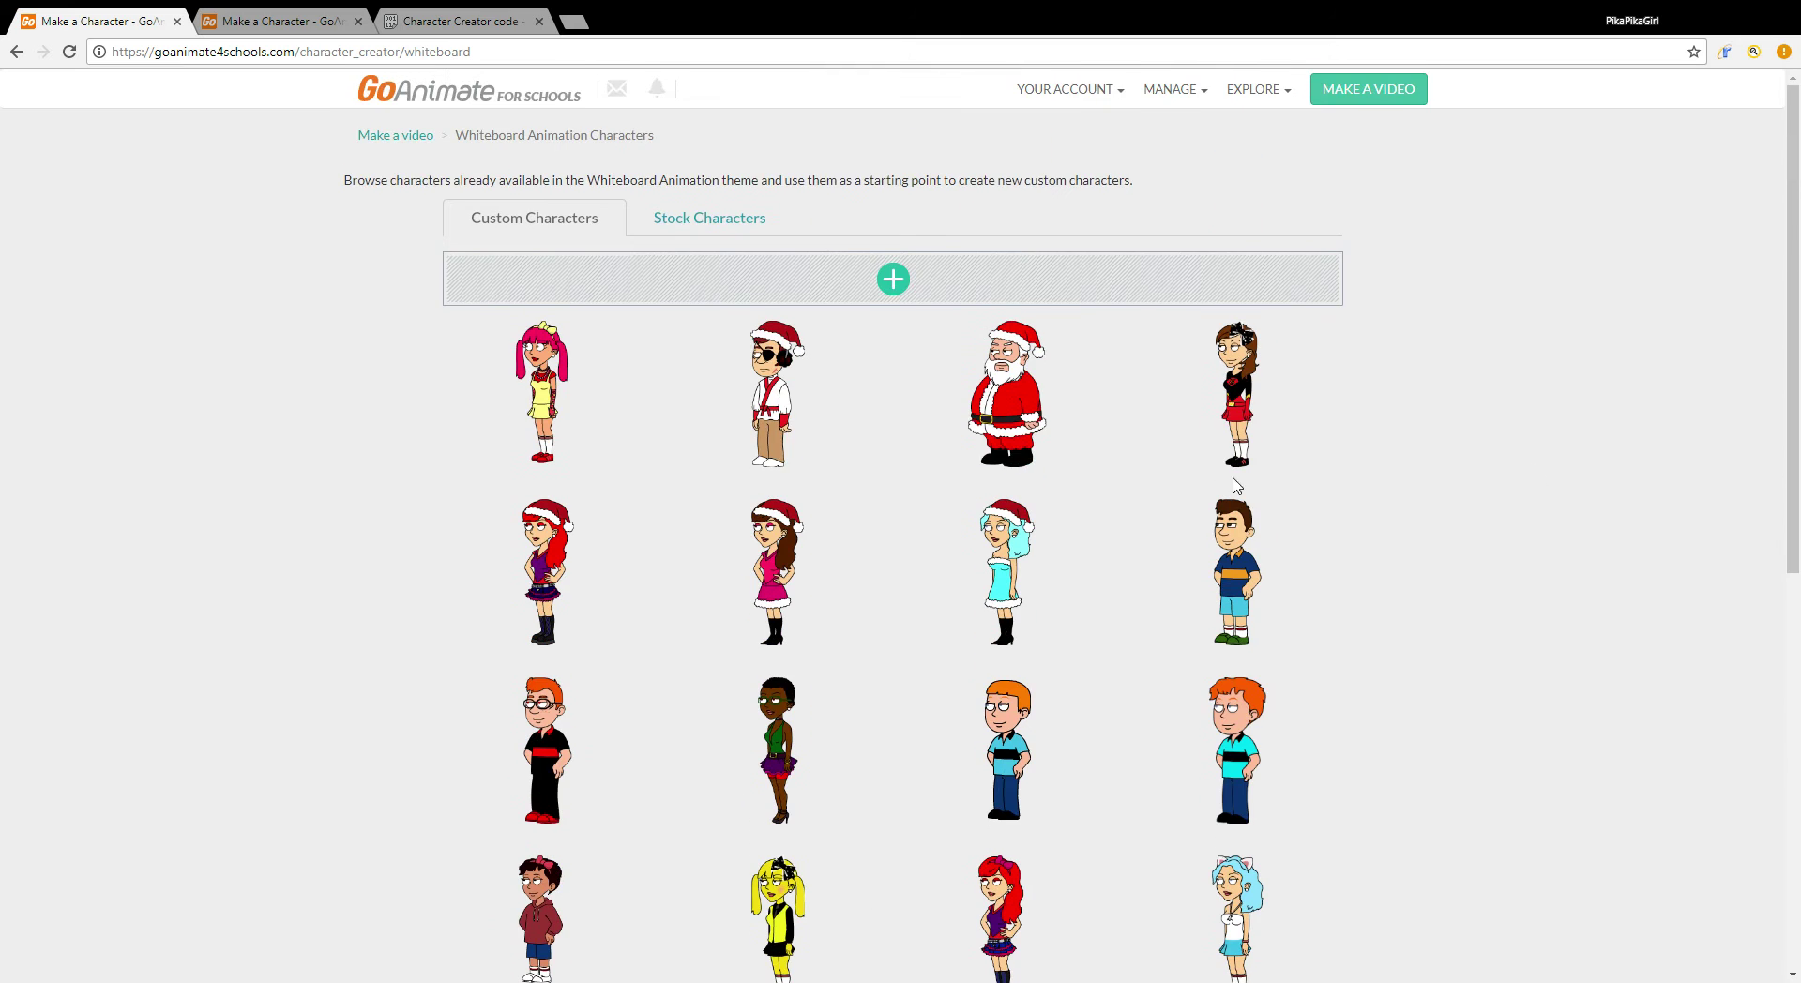
pyautogui.click(758, 234)
# Step: Jump to the last stock characters page (8), then go back to page 7
pyautogui.scroll(-1, 1142, 733)
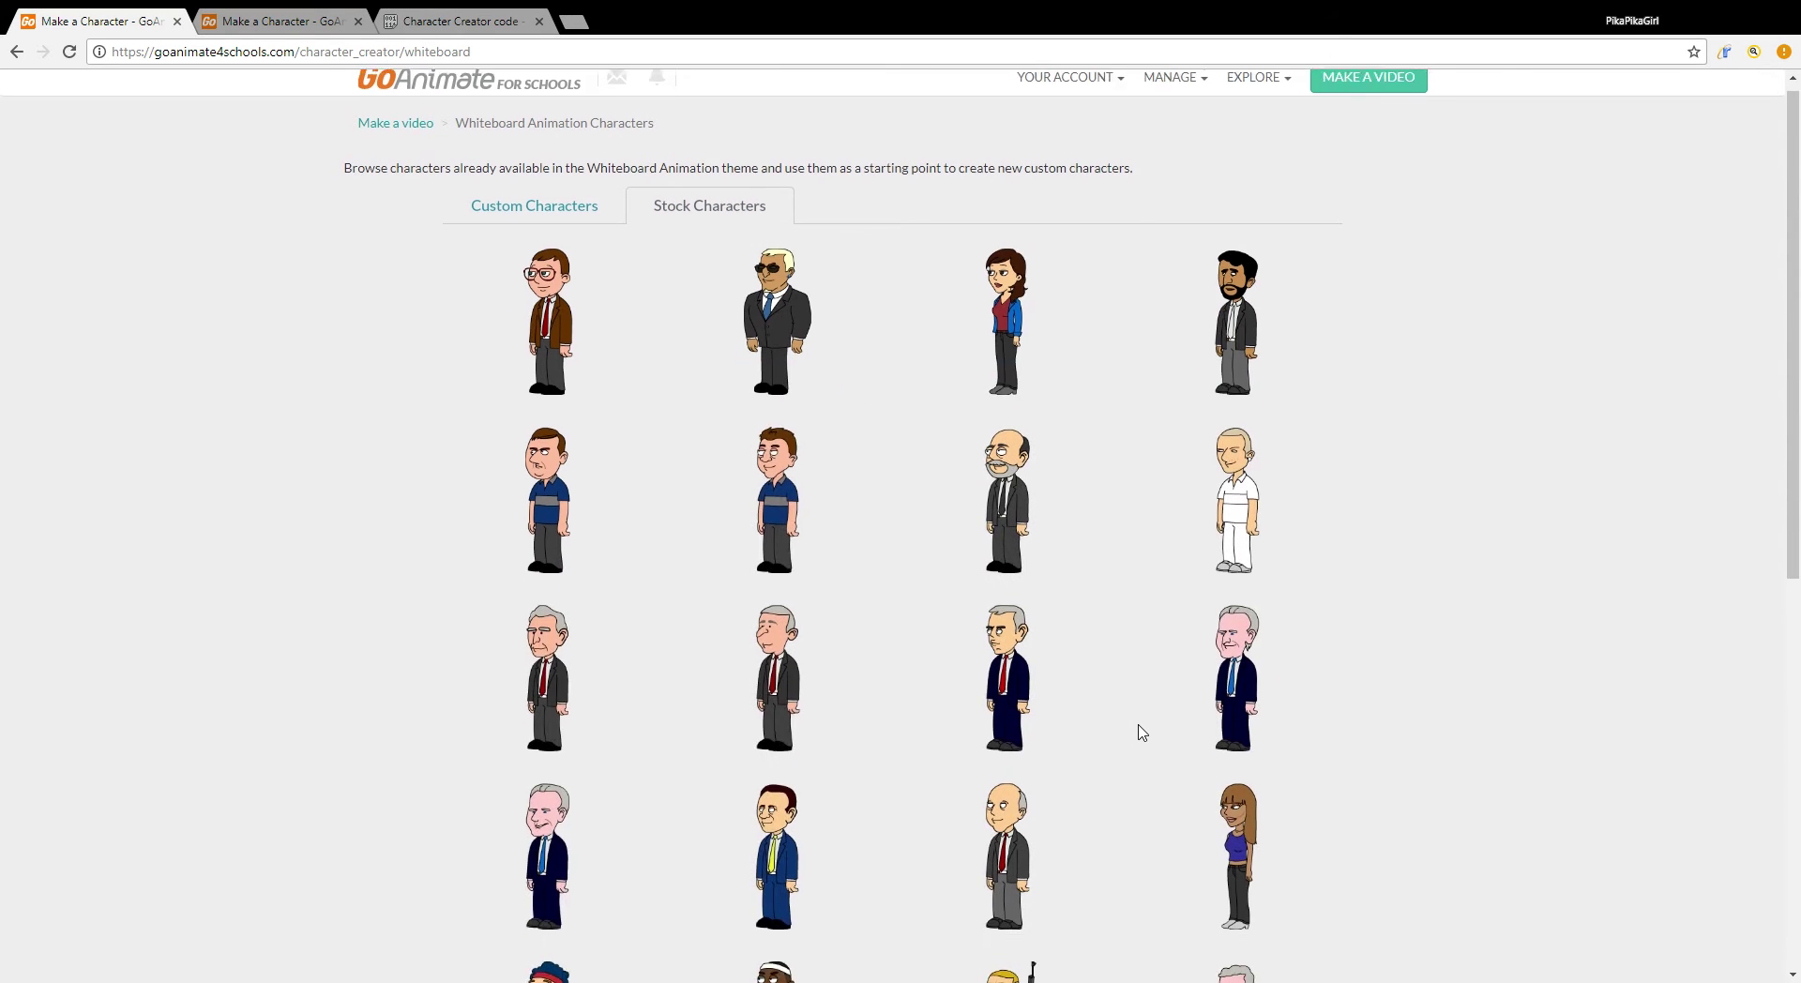
pyautogui.scroll(-4, 1142, 732)
pyautogui.scroll(4, 1143, 732)
pyautogui.scroll(-8, 1142, 732)
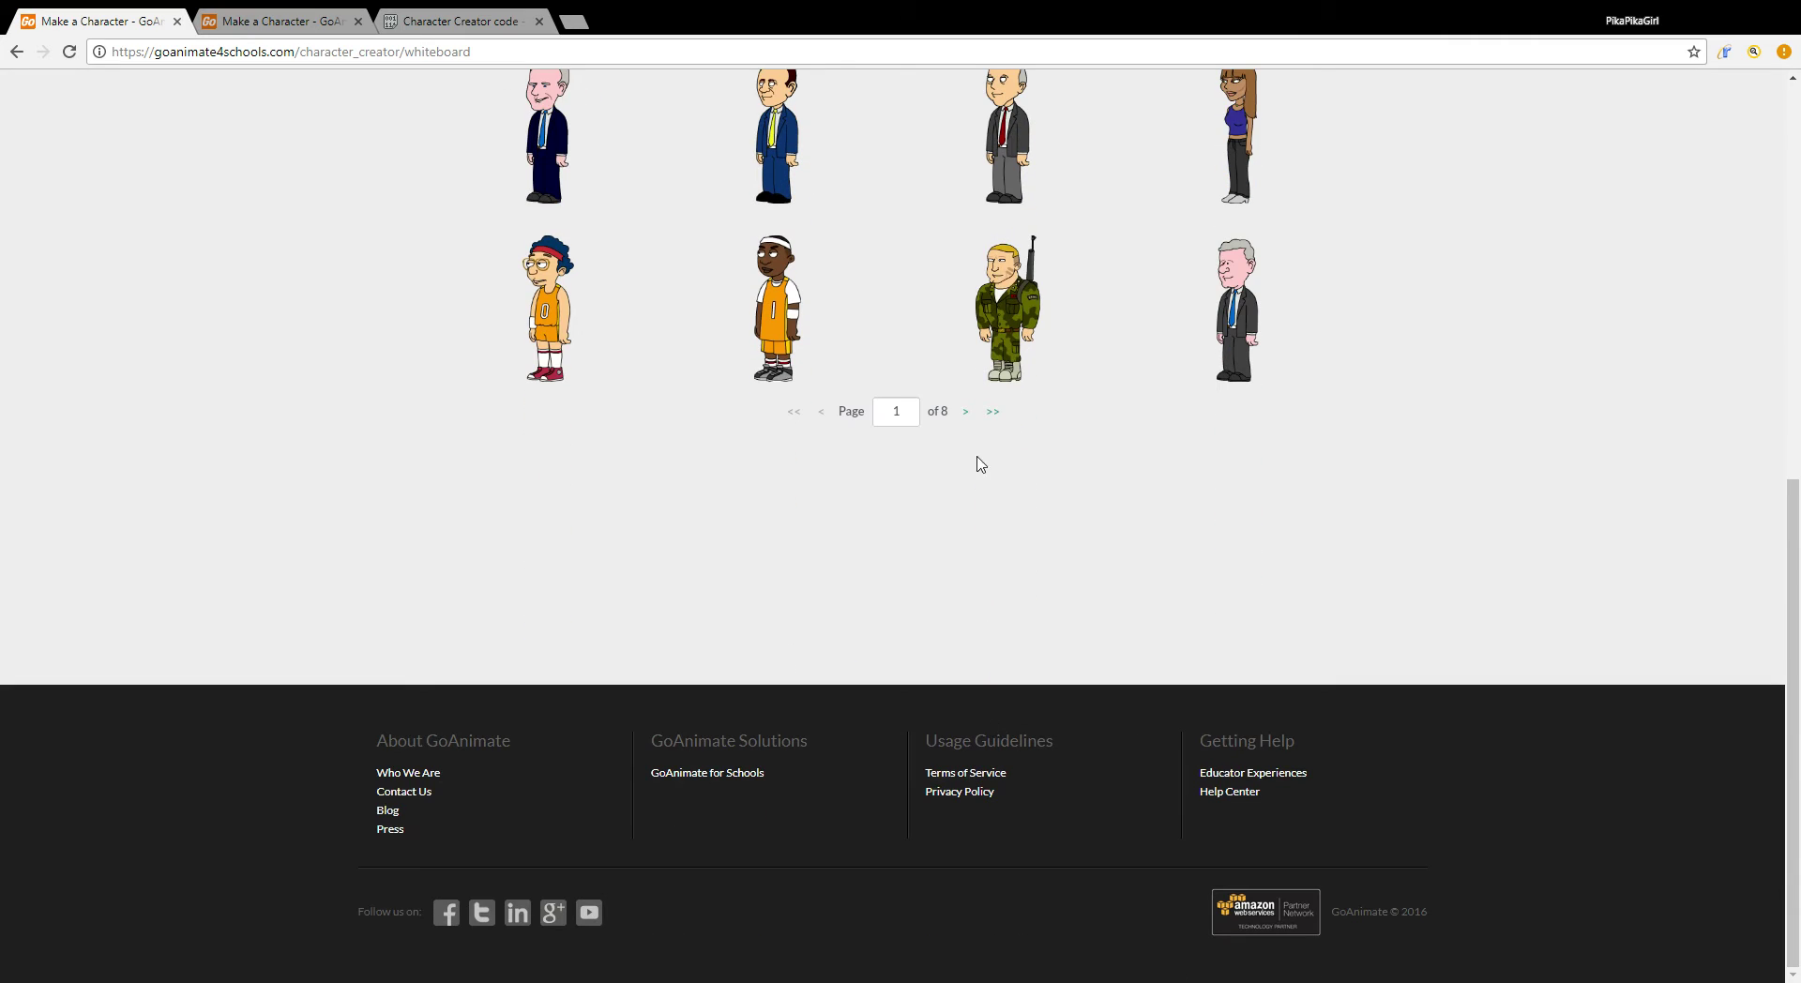
pyautogui.click(992, 411)
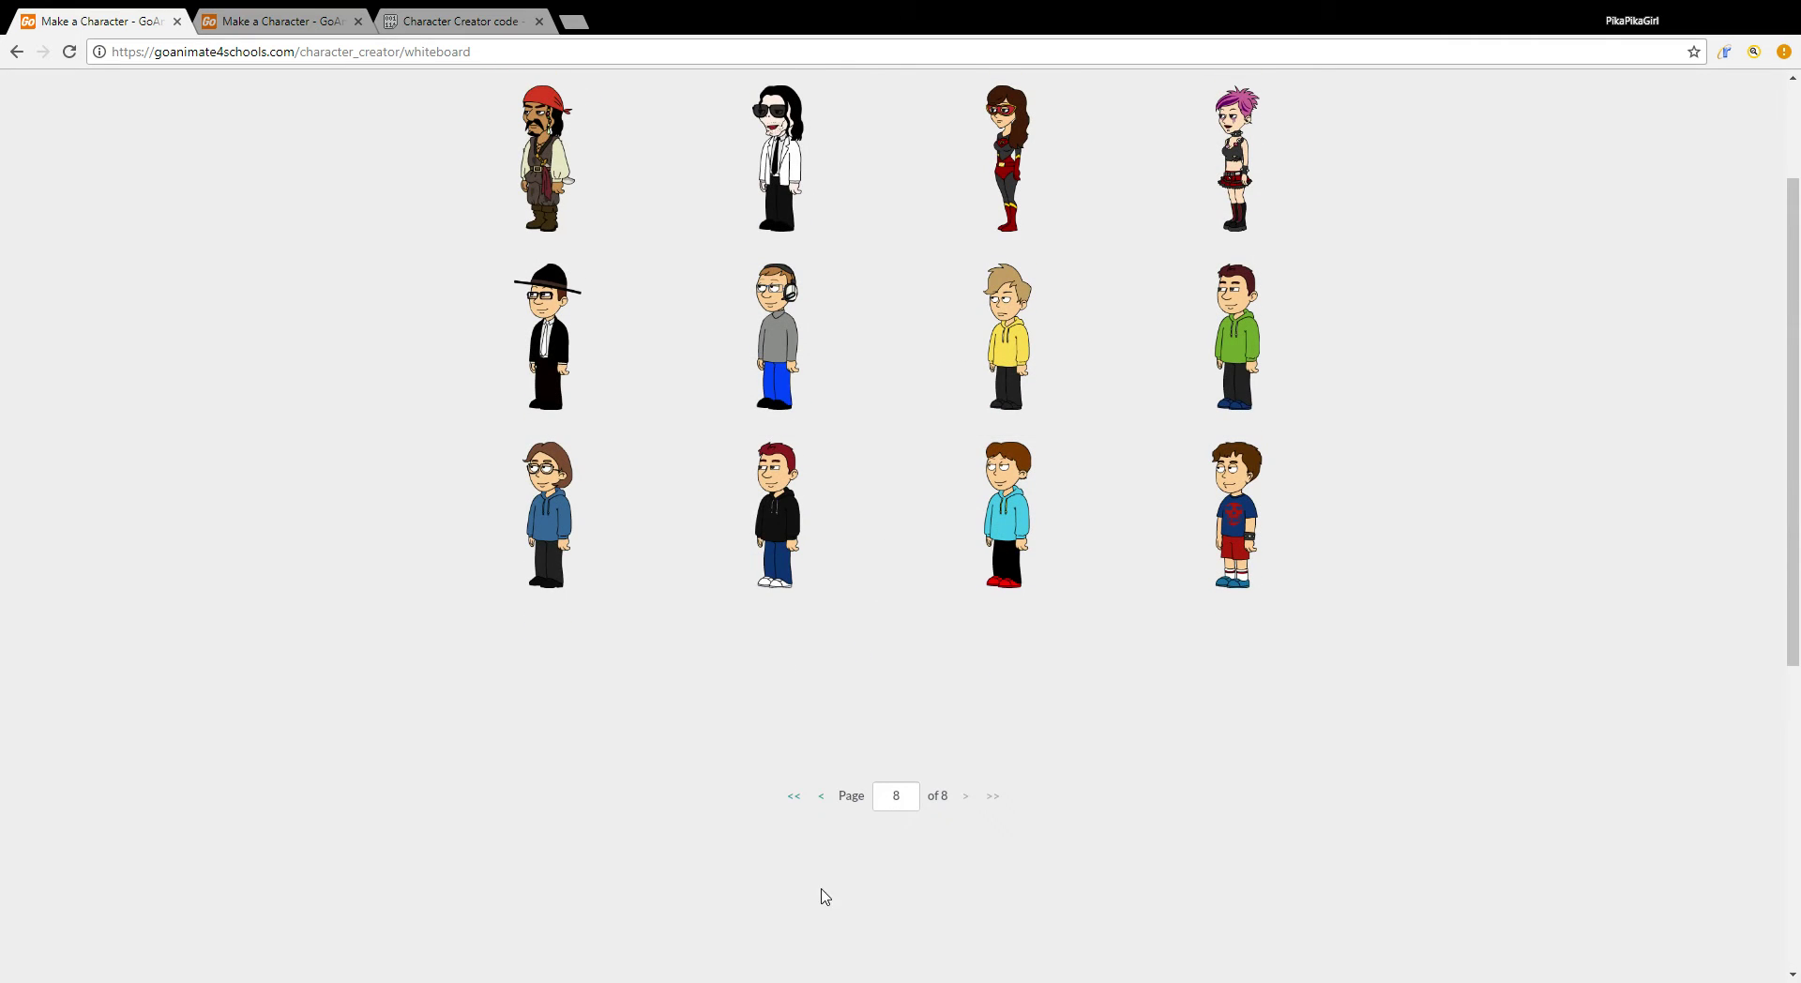
pyautogui.click(822, 796)
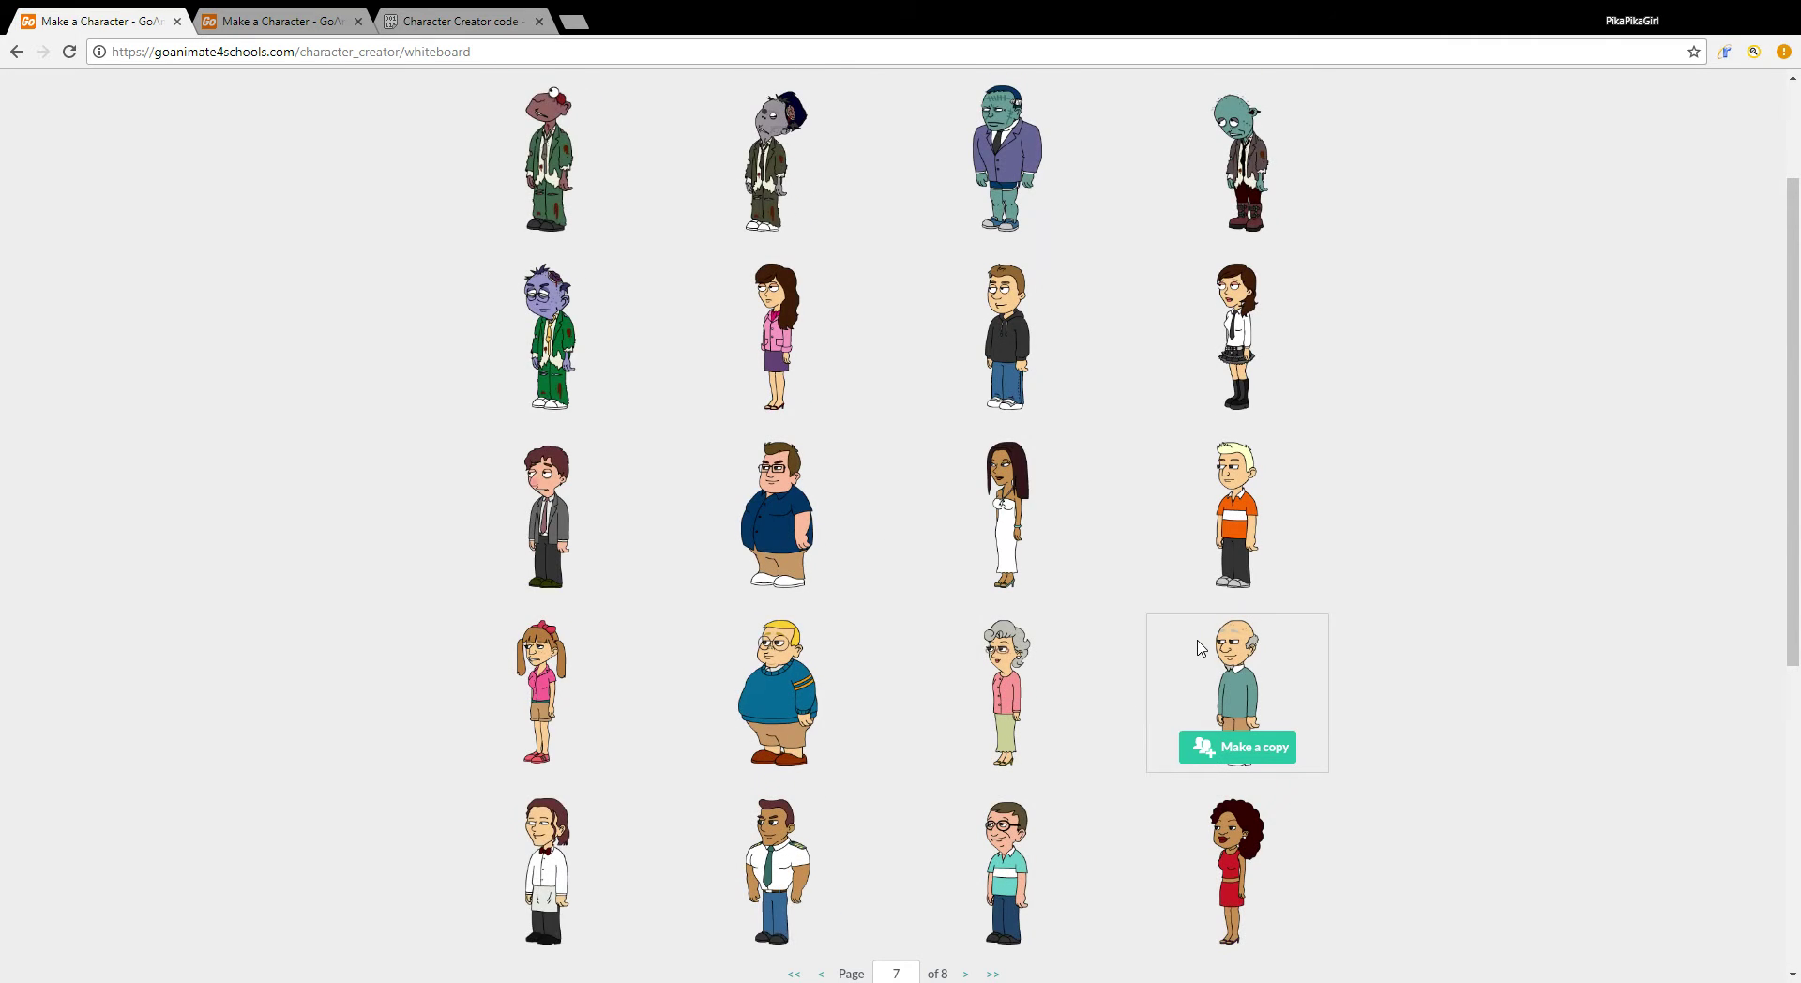
# Step: Browse stock characters page 6, then go back to page 5
pyautogui.scroll(-2, 849, 783)
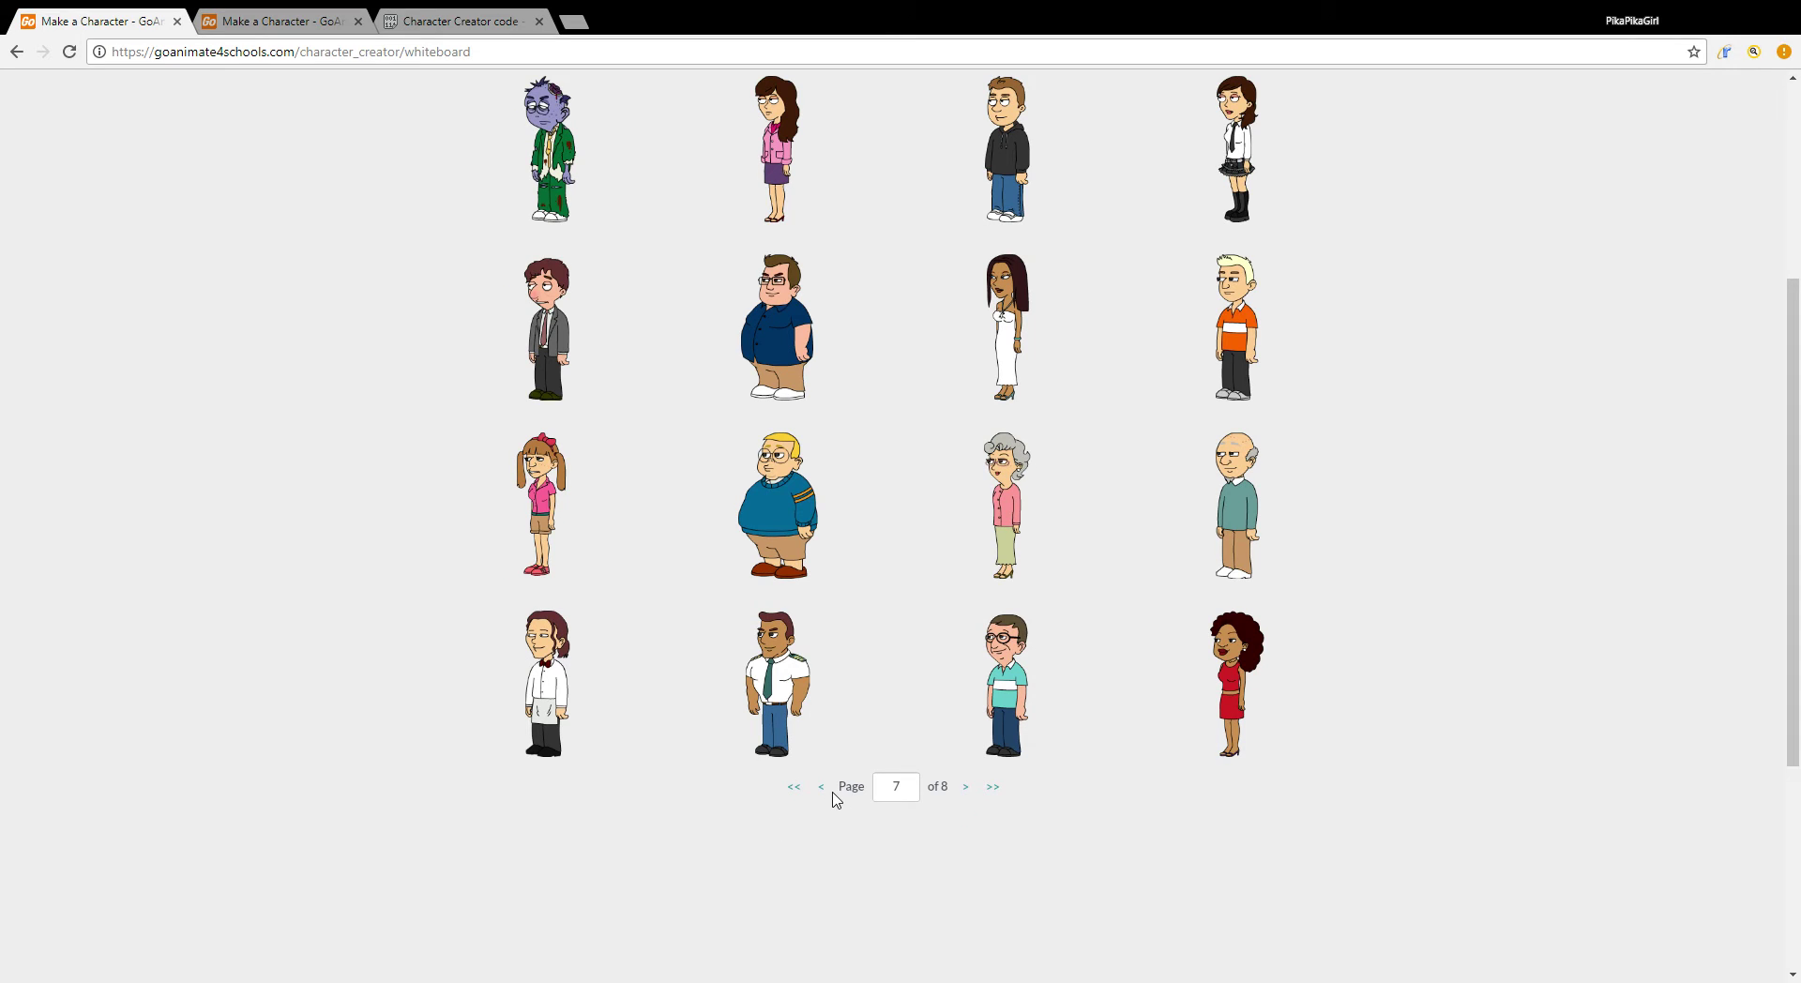
pyautogui.click(831, 789)
pyautogui.scroll(2, 831, 795)
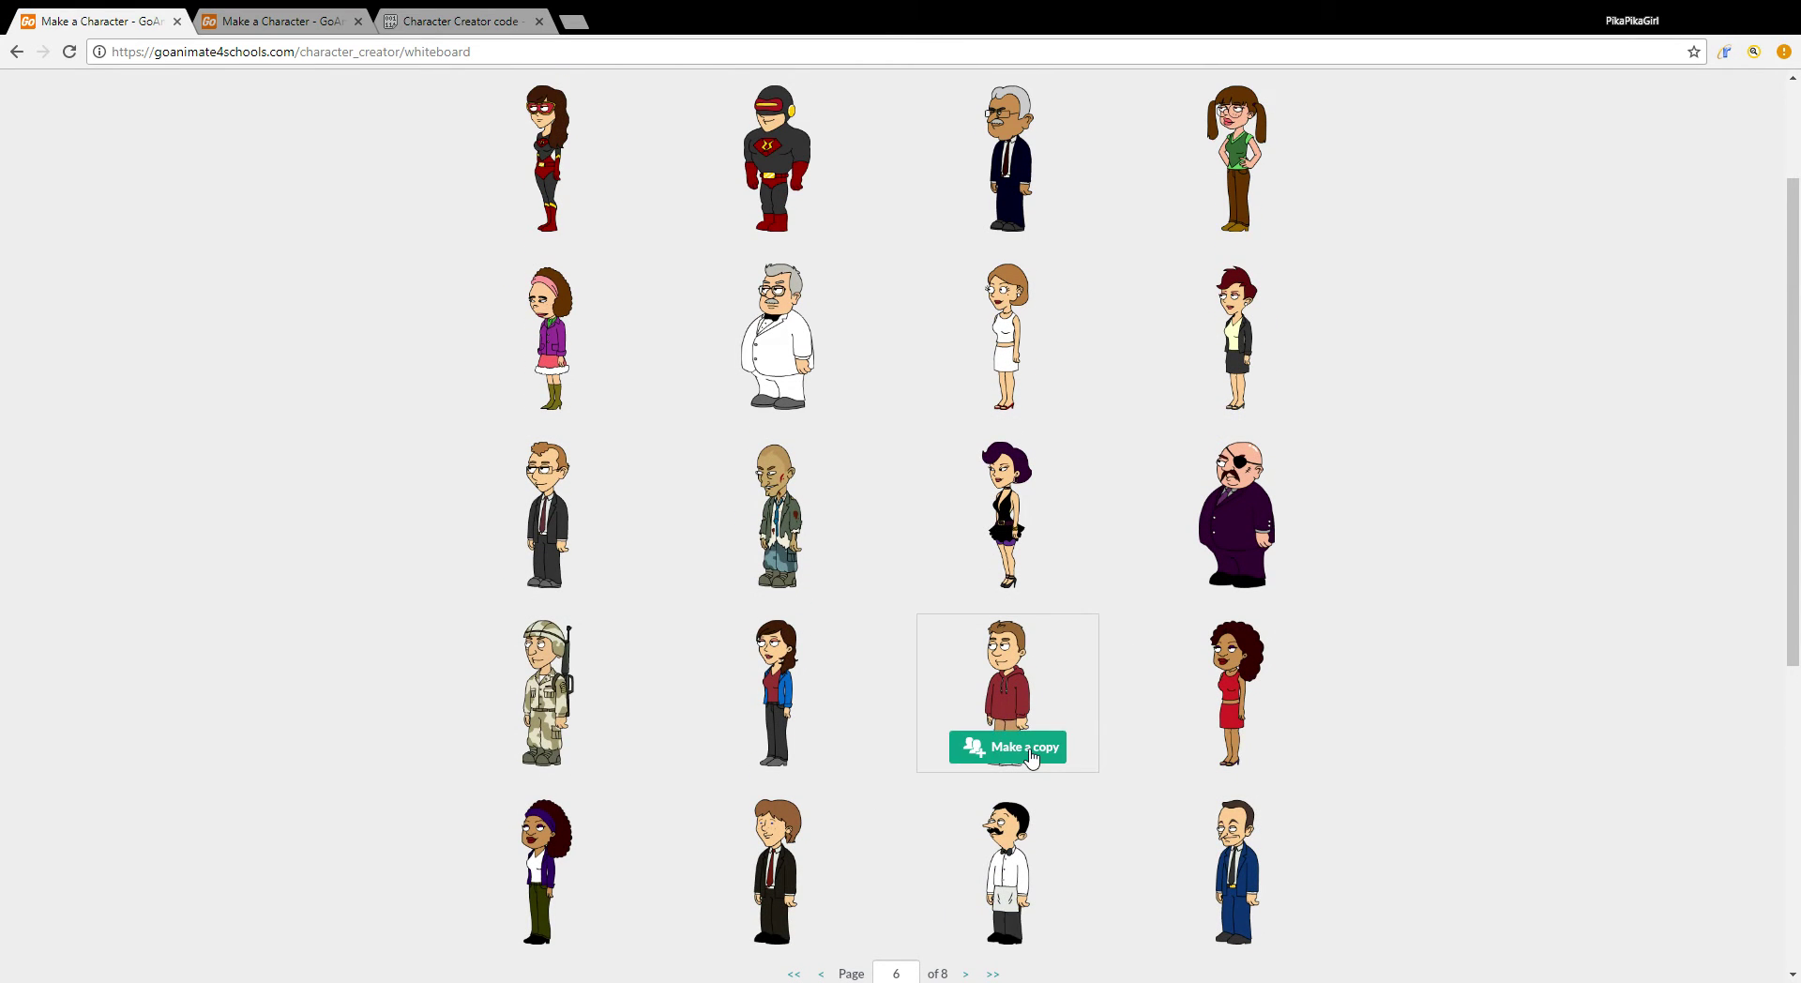
pyautogui.scroll(3, 1124, 525)
pyautogui.scroll(-3, 1113, 543)
pyautogui.moveTo(1038, 707)
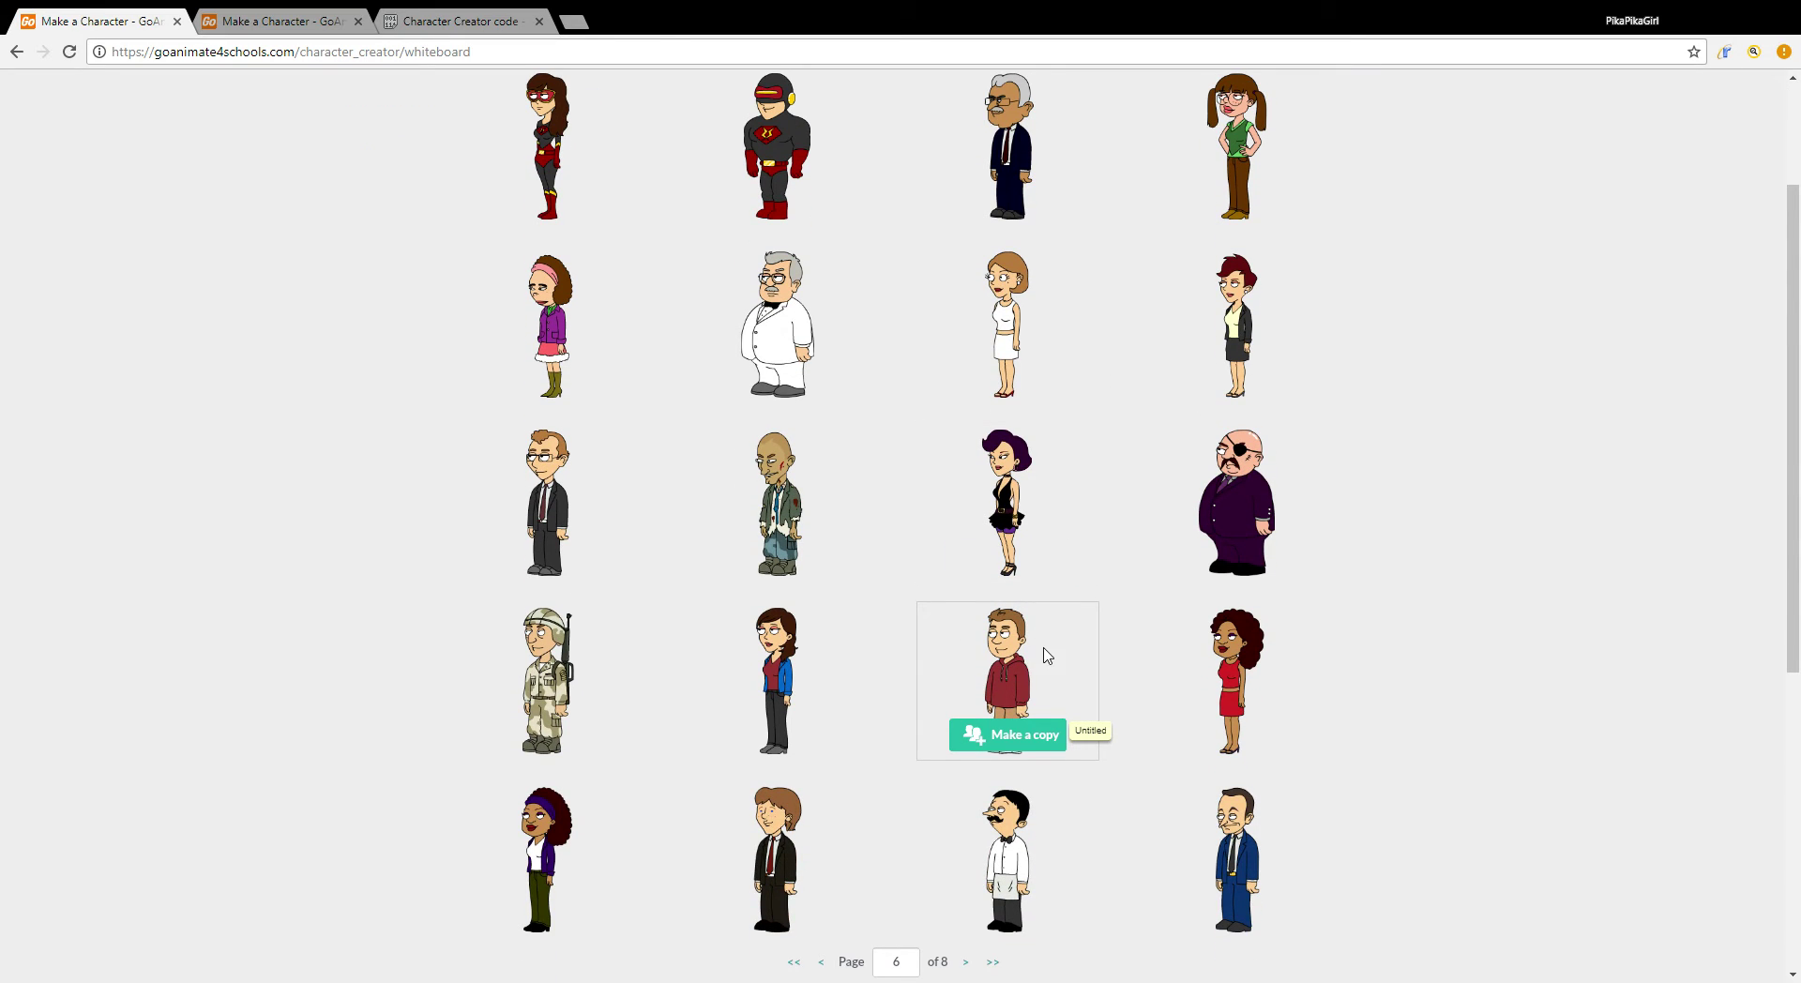
pyautogui.scroll(-1, 1036, 673)
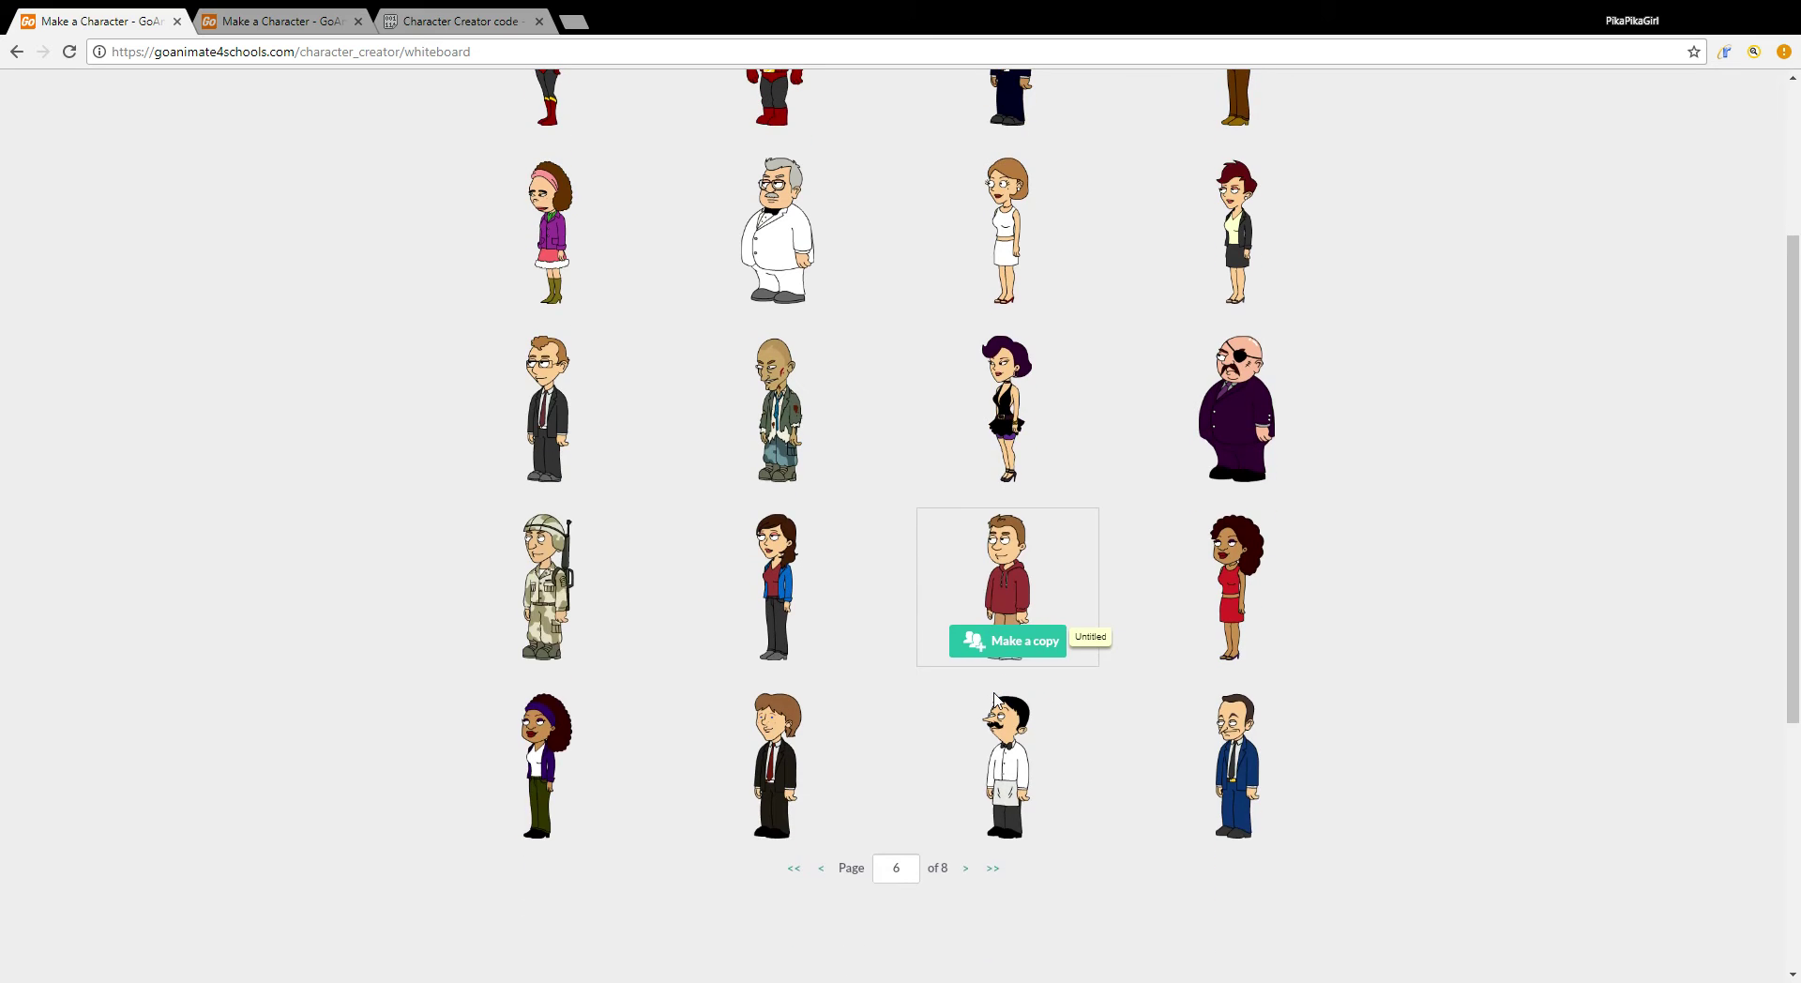
pyautogui.scroll(2, 1000, 692)
pyautogui.scroll(1, 1000, 692)
pyautogui.scroll(-3, 938, 741)
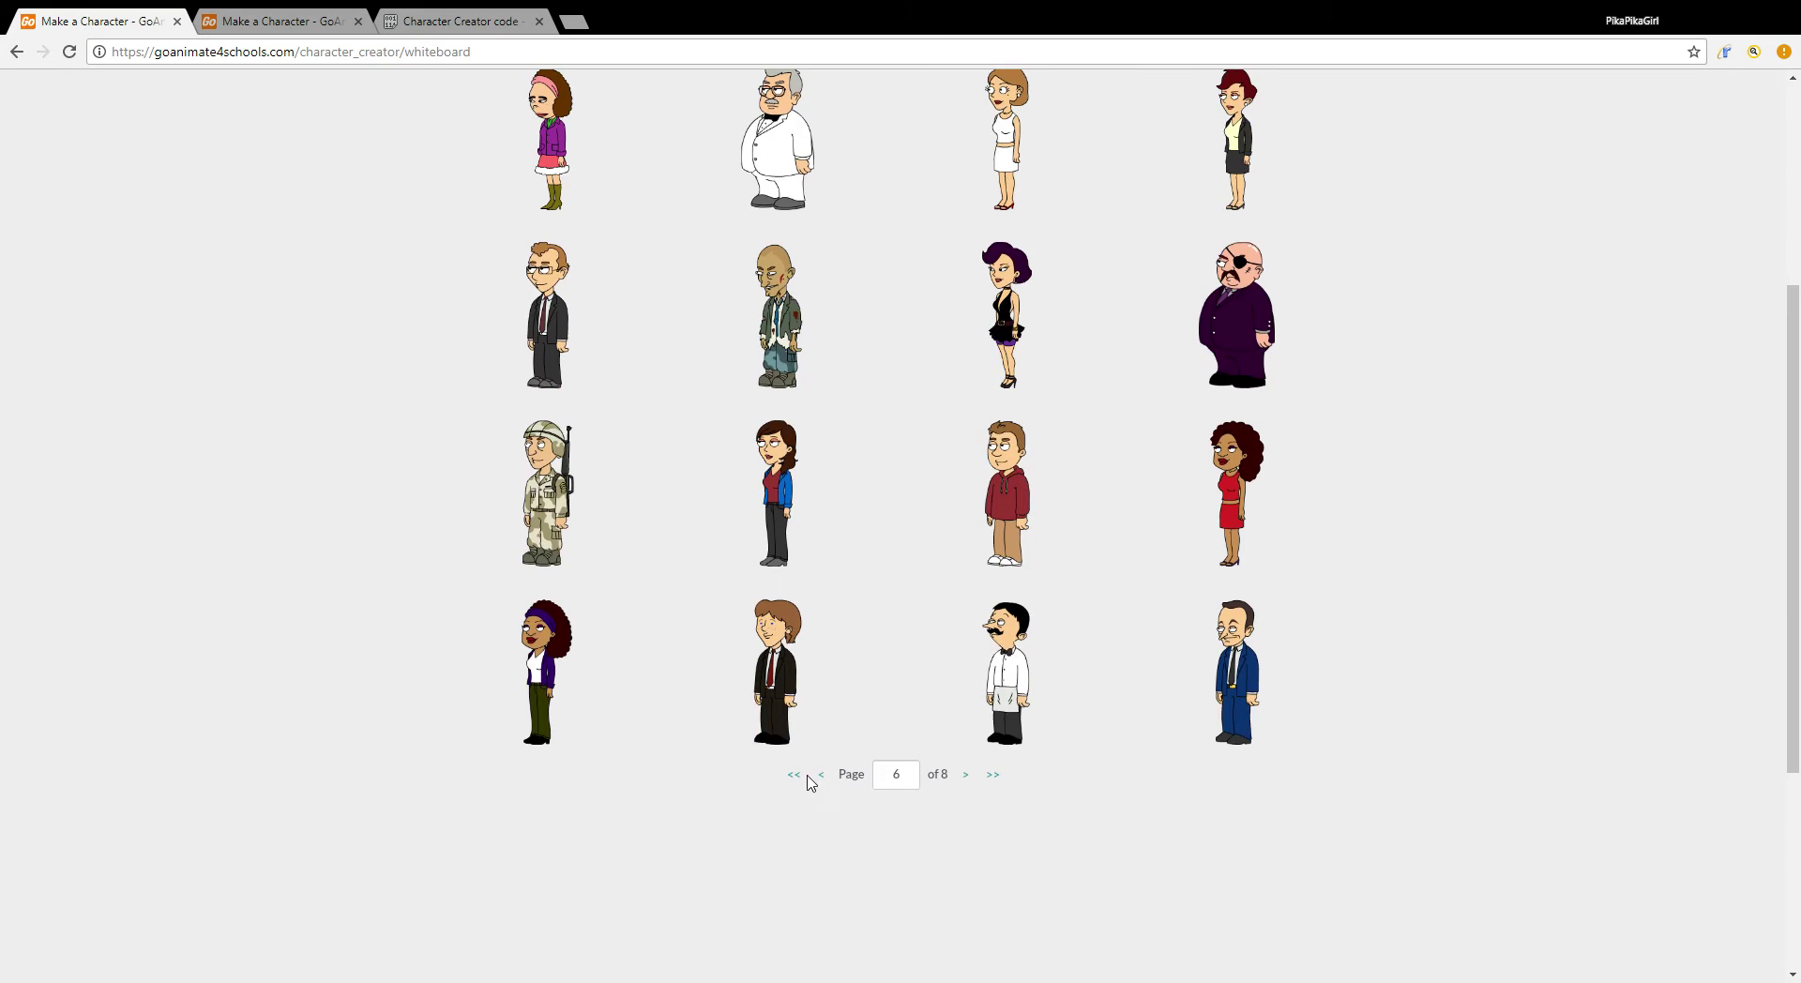
pyautogui.click(822, 775)
# Step: Reveal the body type choices for creating a new character
pyautogui.scroll(3, 948, 631)
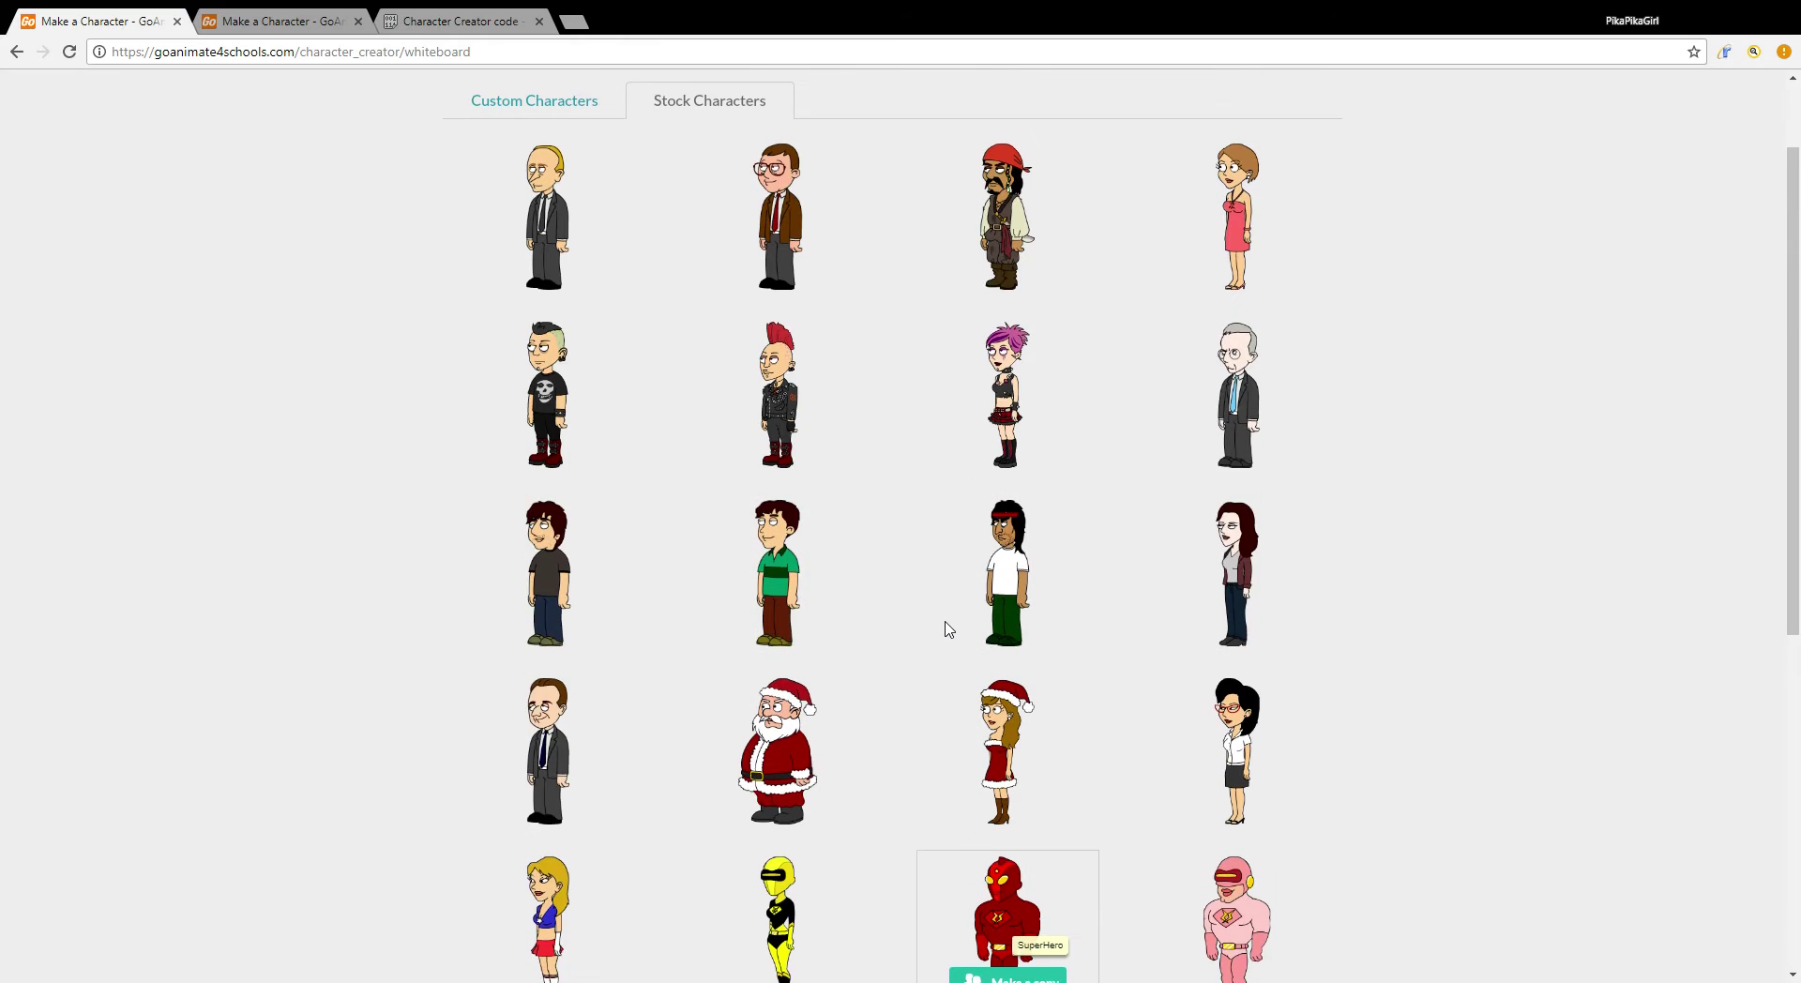
pyautogui.scroll(1, 948, 630)
pyautogui.moveTo(1210, 387)
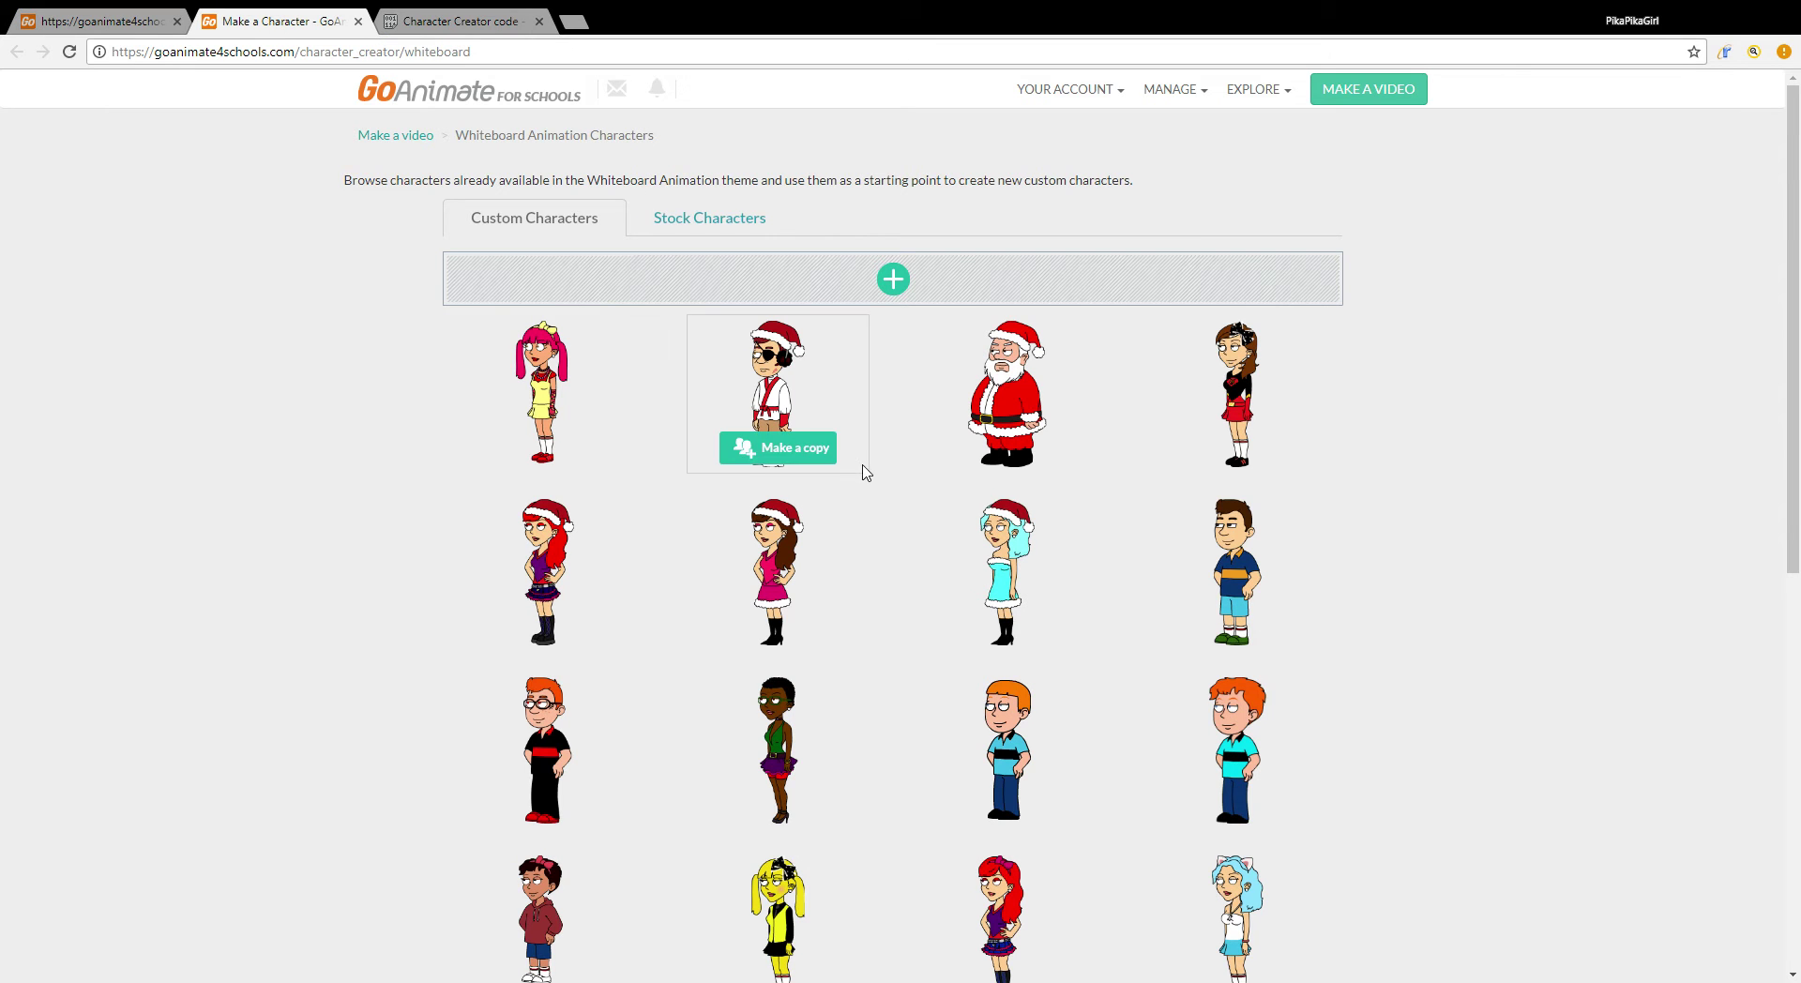
pyautogui.click(905, 281)
# Step: Start a new man character, then scroll through the Pastebin raw paste code
pyautogui.click(730, 310)
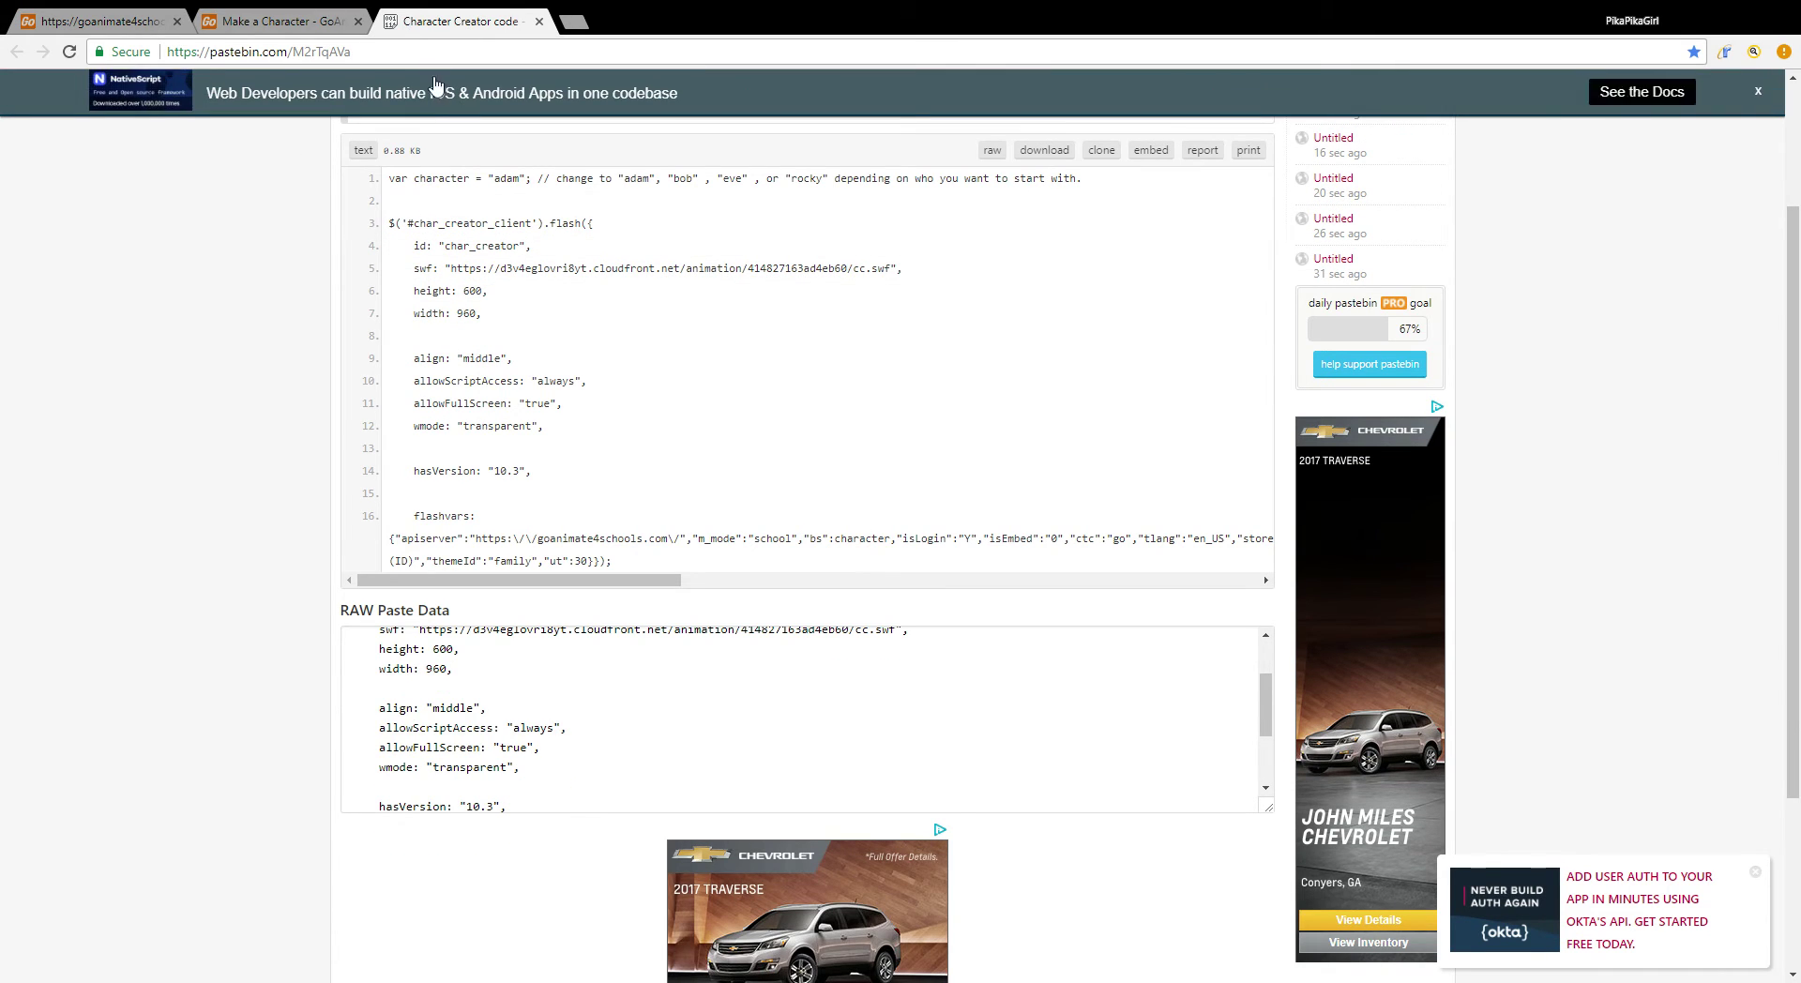
pyautogui.scroll(-3, 583, 450)
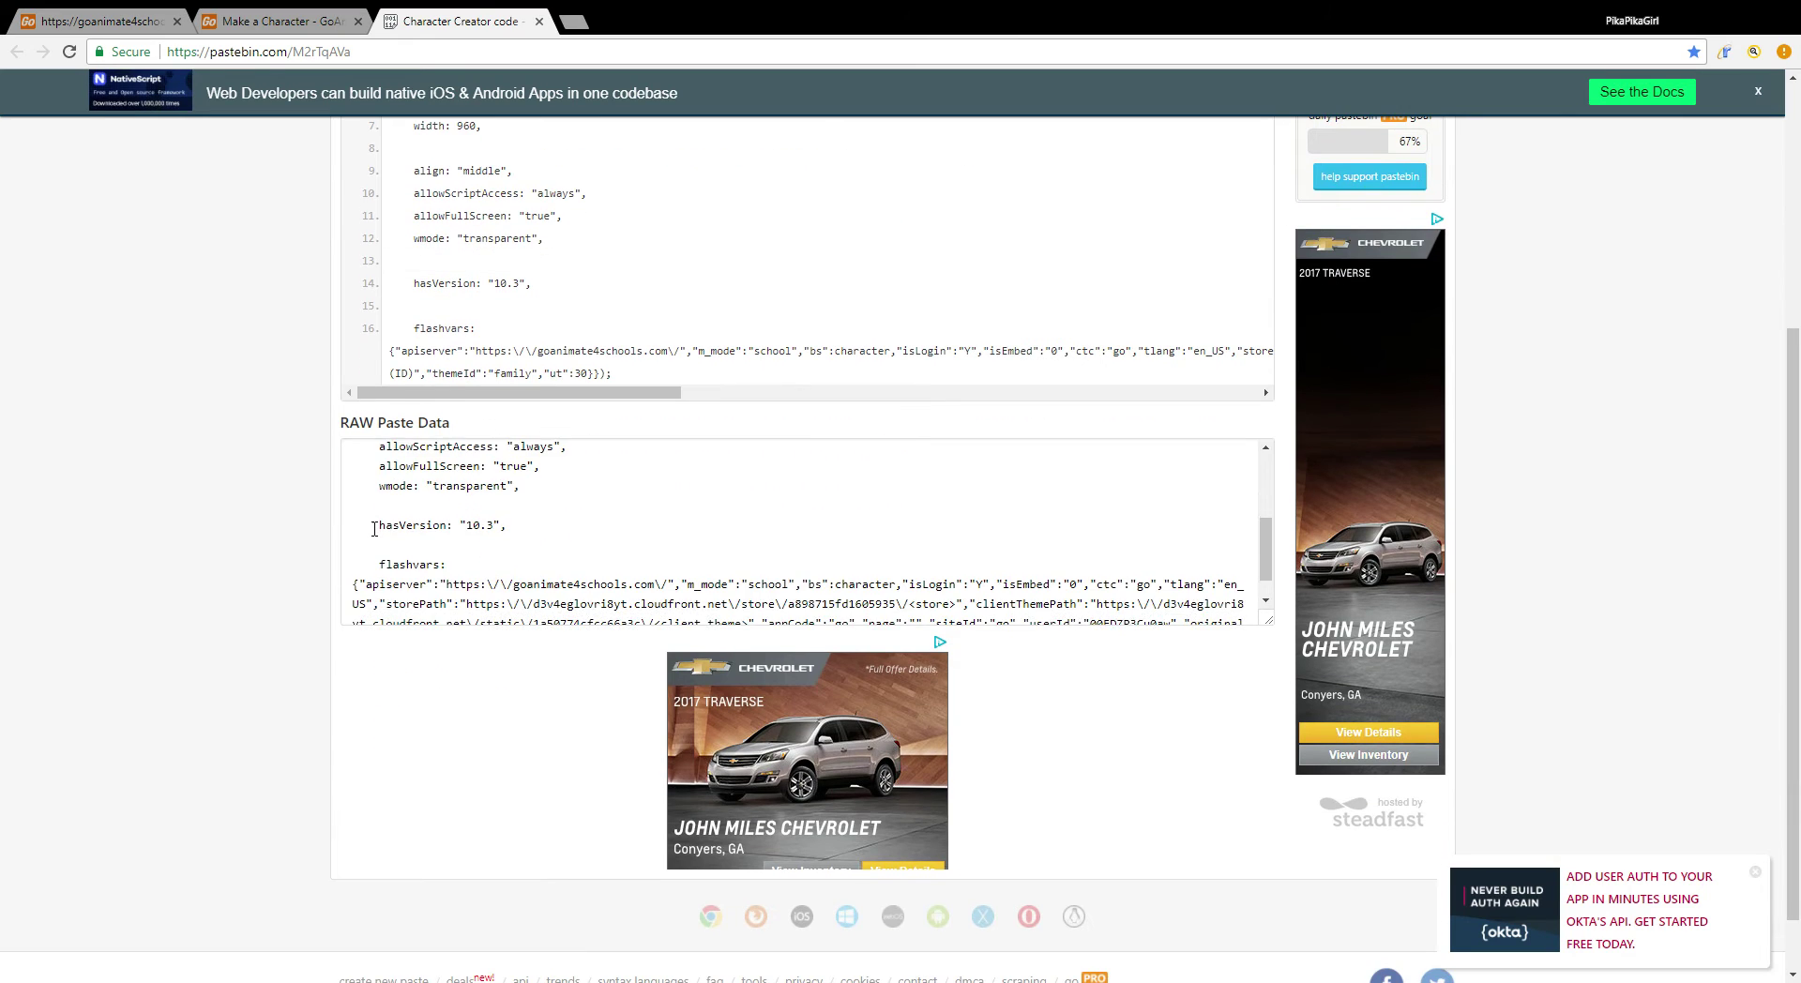
pyautogui.scroll(2, 376, 530)
pyautogui.scroll(1, 376, 529)
pyautogui.scroll(-1, 385, 563)
pyautogui.scroll(1, 389, 568)
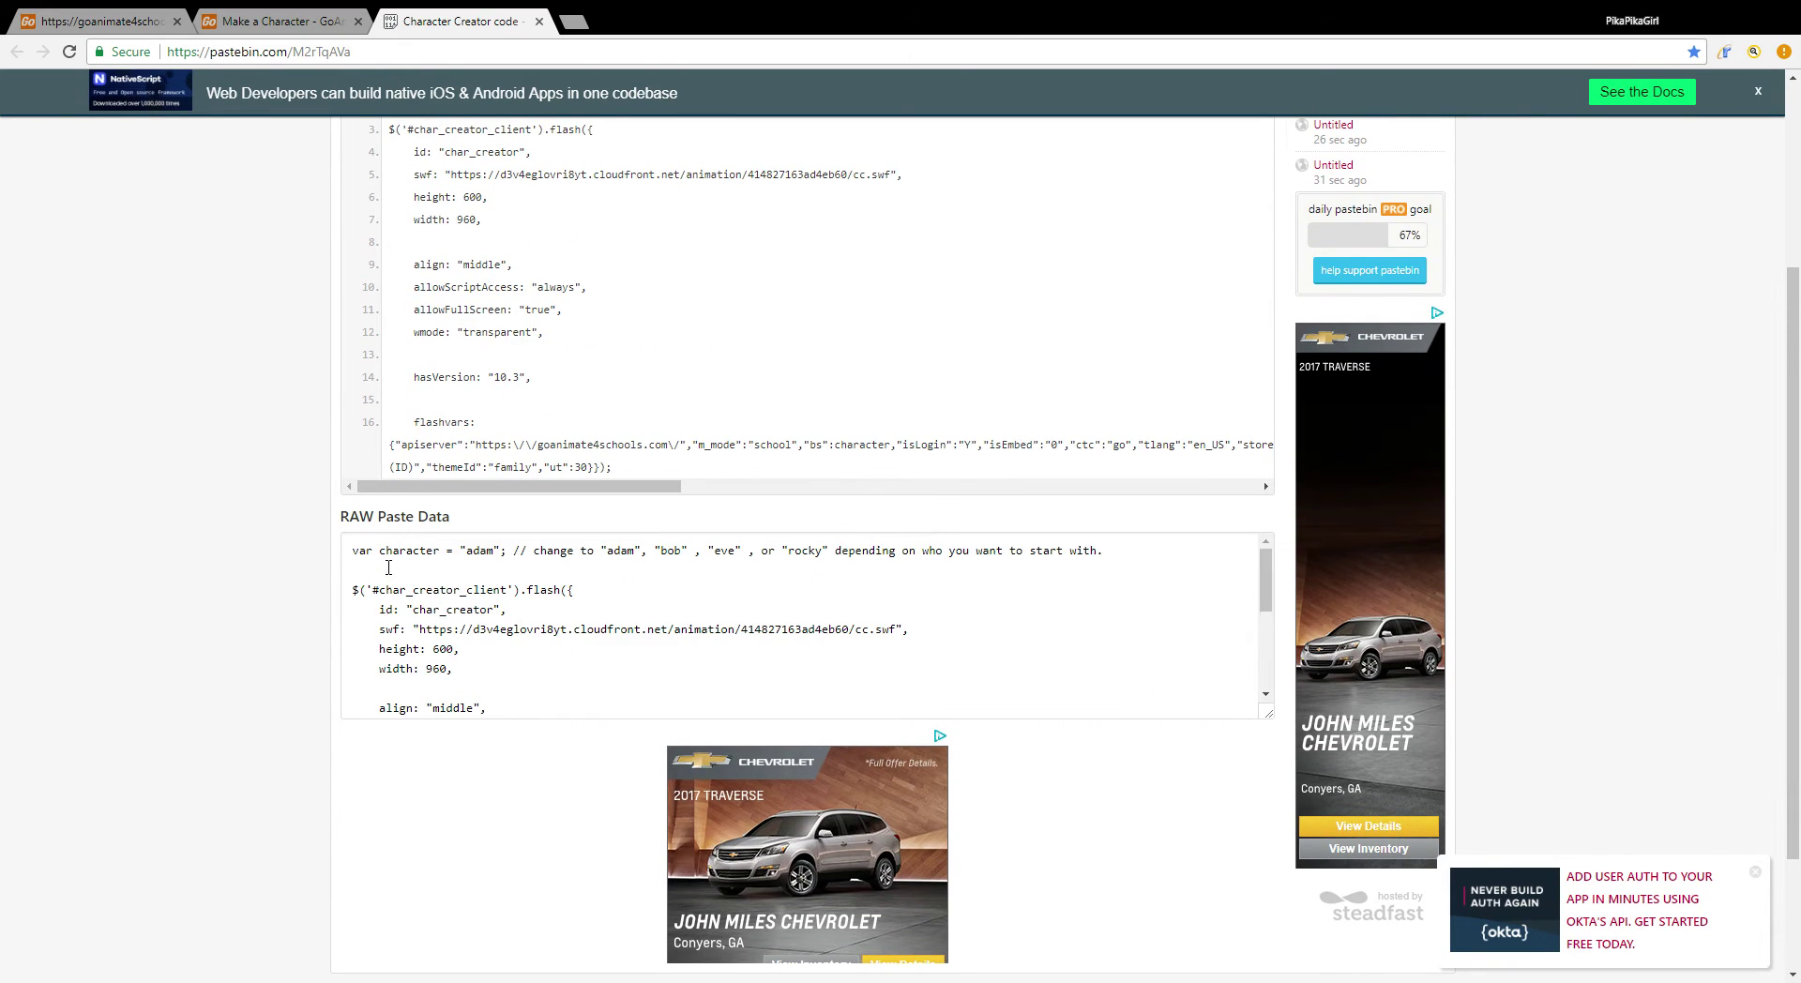
# Step: Select the full RAW Paste Data code and return to the new character creator tab
pyautogui.moveTo(352, 560); pyautogui.dragTo(844, 734)
pyautogui.moveTo(1212, 780); pyautogui.dragTo(1292, 786)
pyautogui.hotkey('ctrl', 'c')
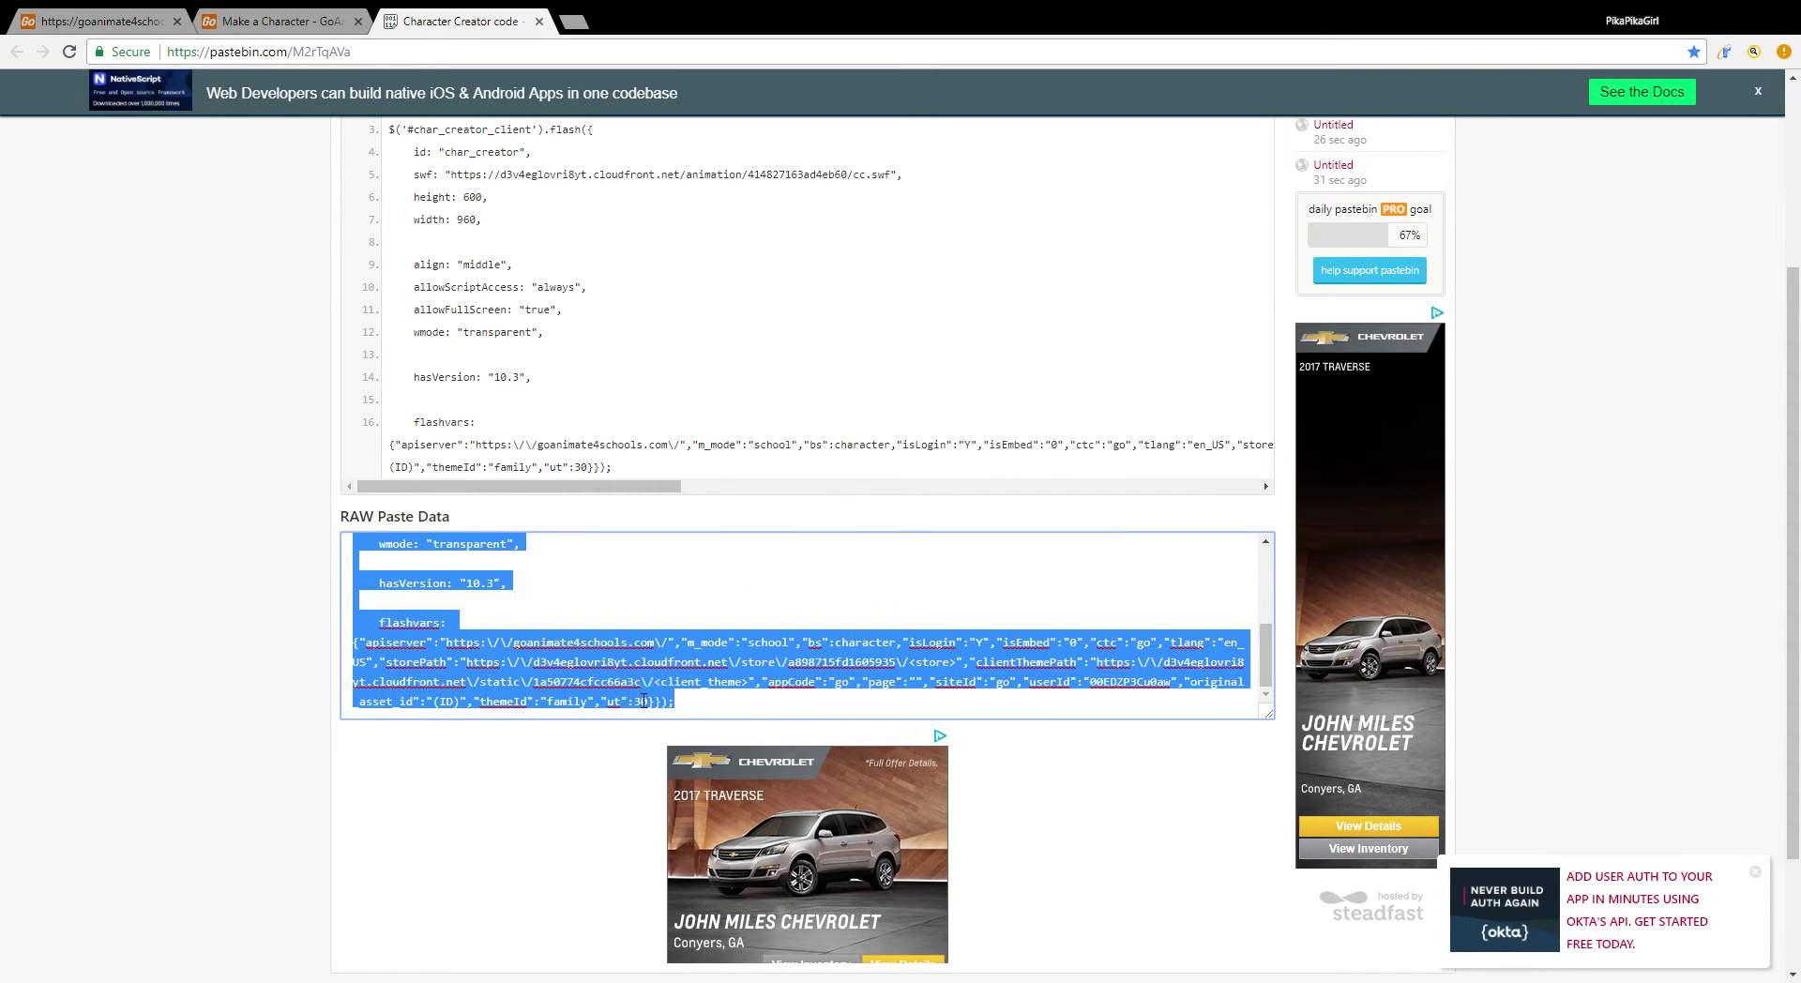
pyautogui.click(249, 628)
pyautogui.click(281, 21)
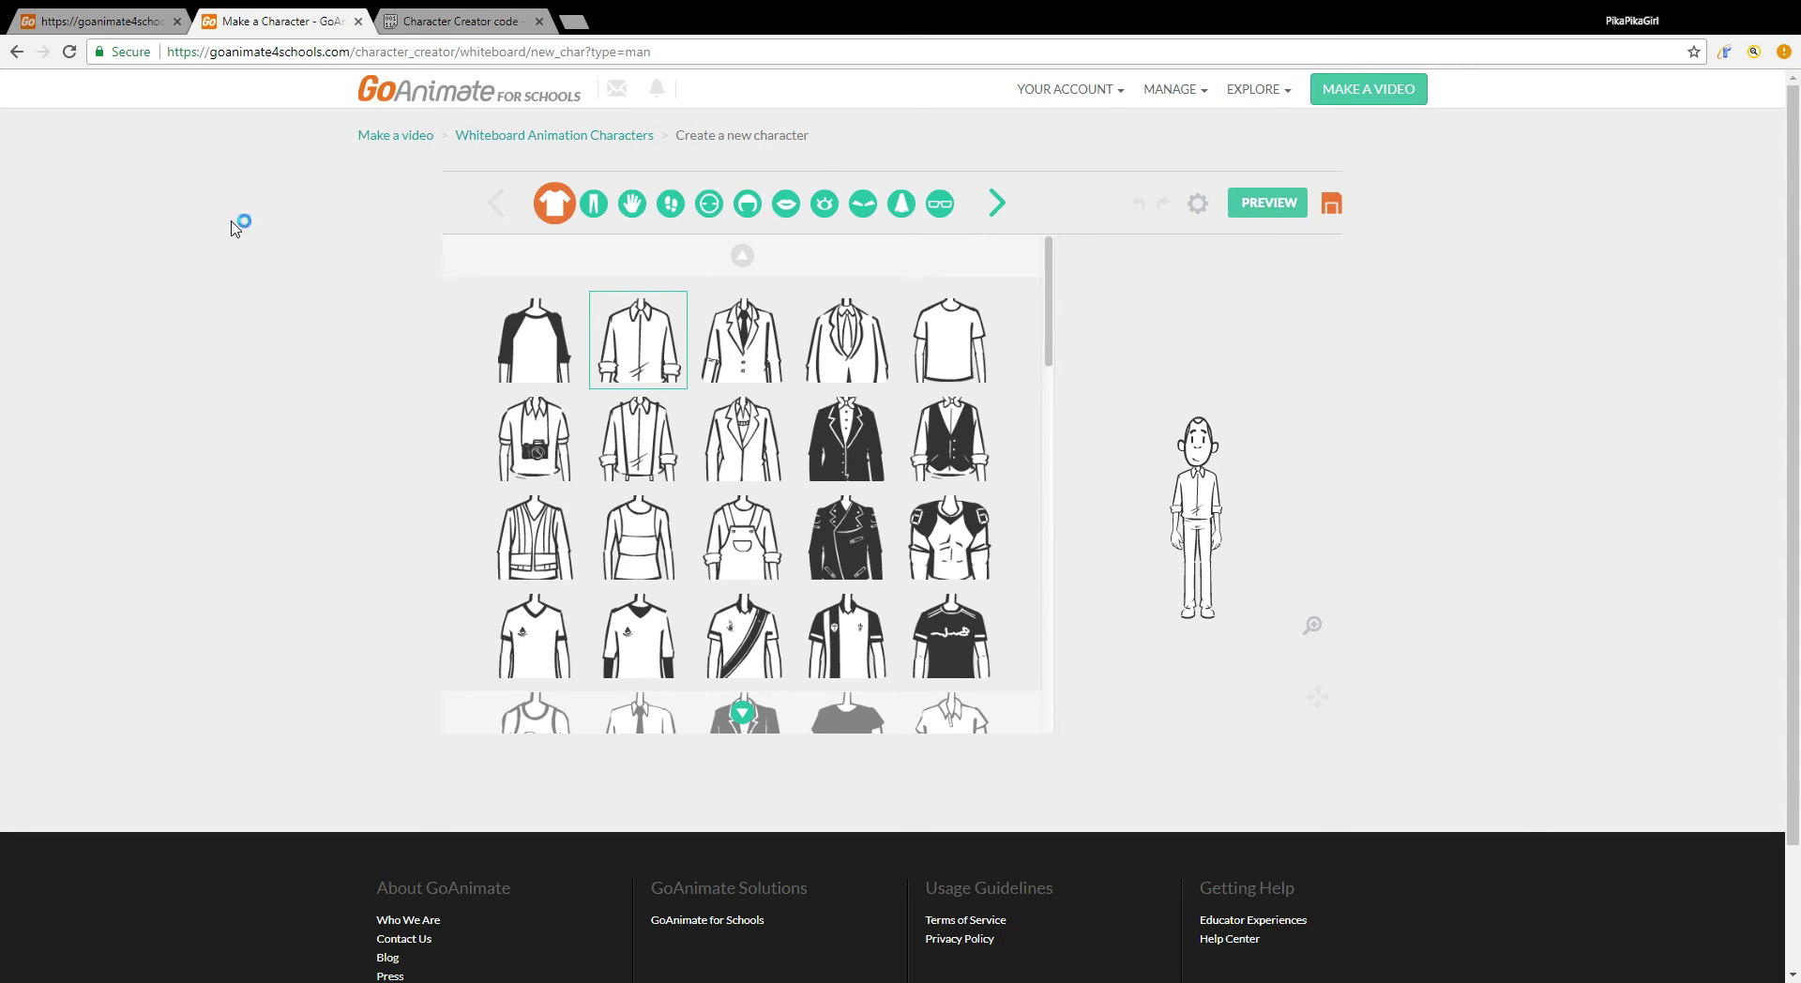
# Step: Paste the character creator code into the developer tools console
pyautogui.press('F12')
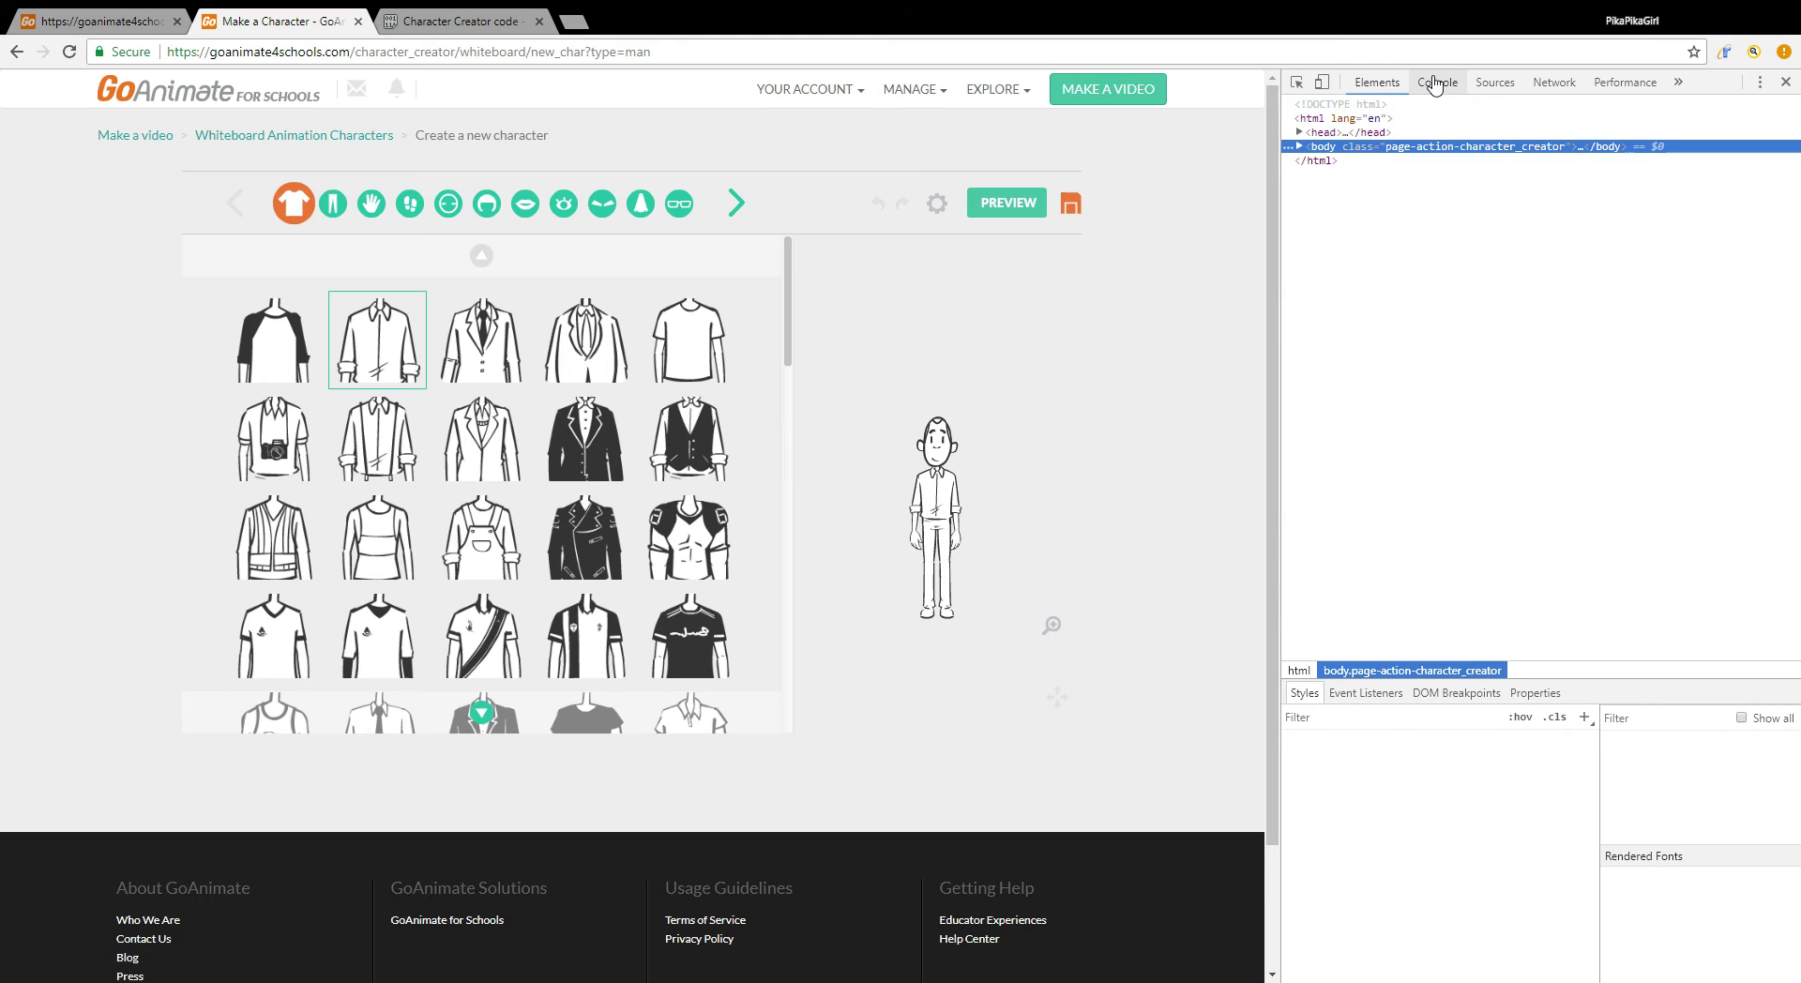
pyautogui.click(1432, 82)
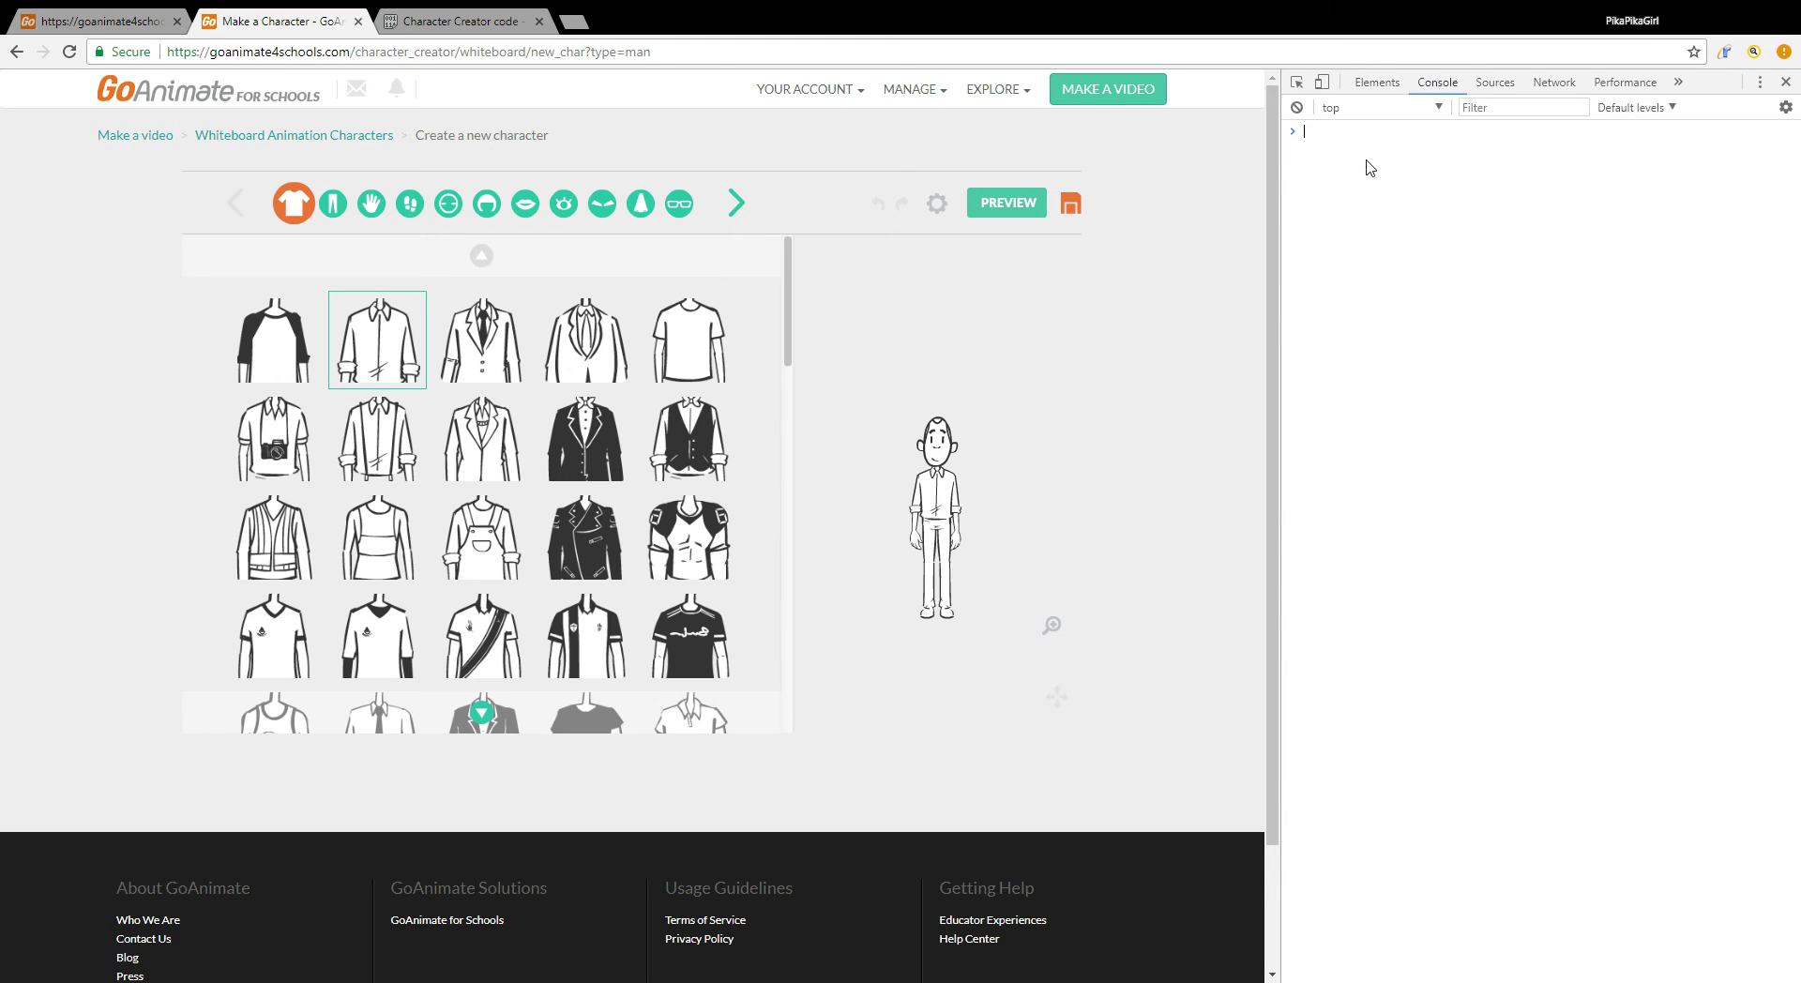
pyautogui.hotkey('ctrl', 'v')
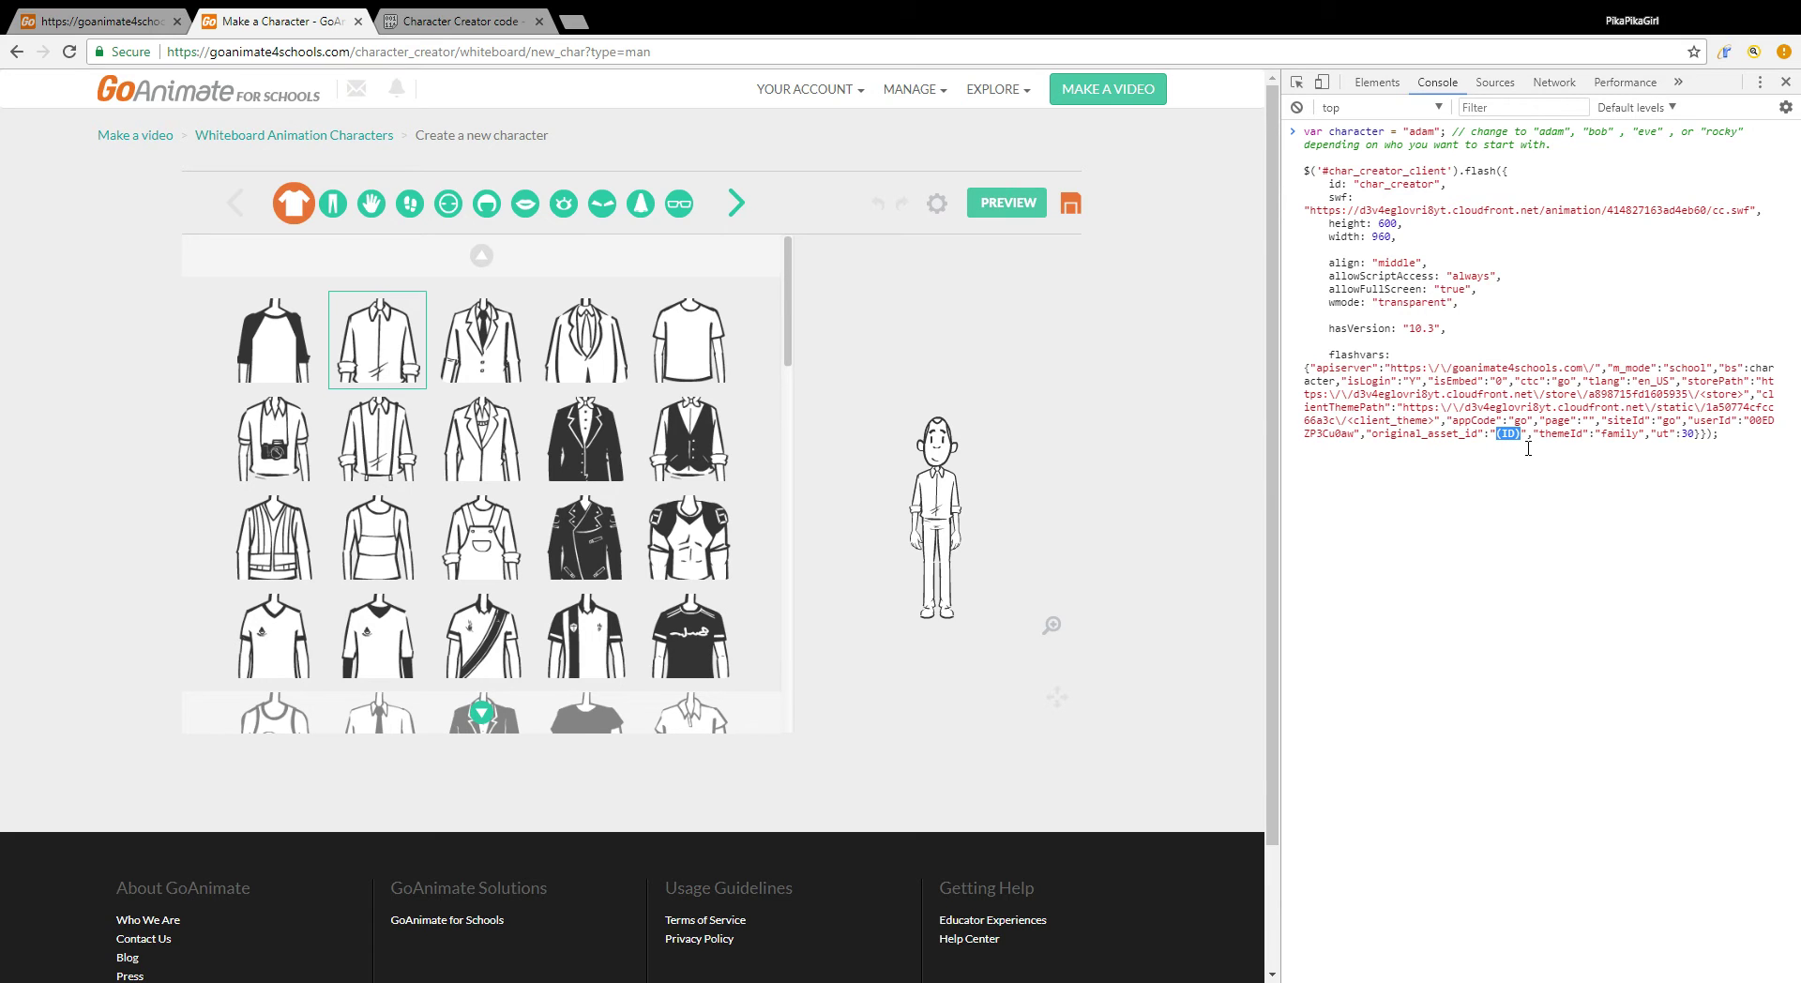
# Step: Replace the (ID) placeholder with asset ID 44236984 and run the code
pyautogui.press('BackSpace')
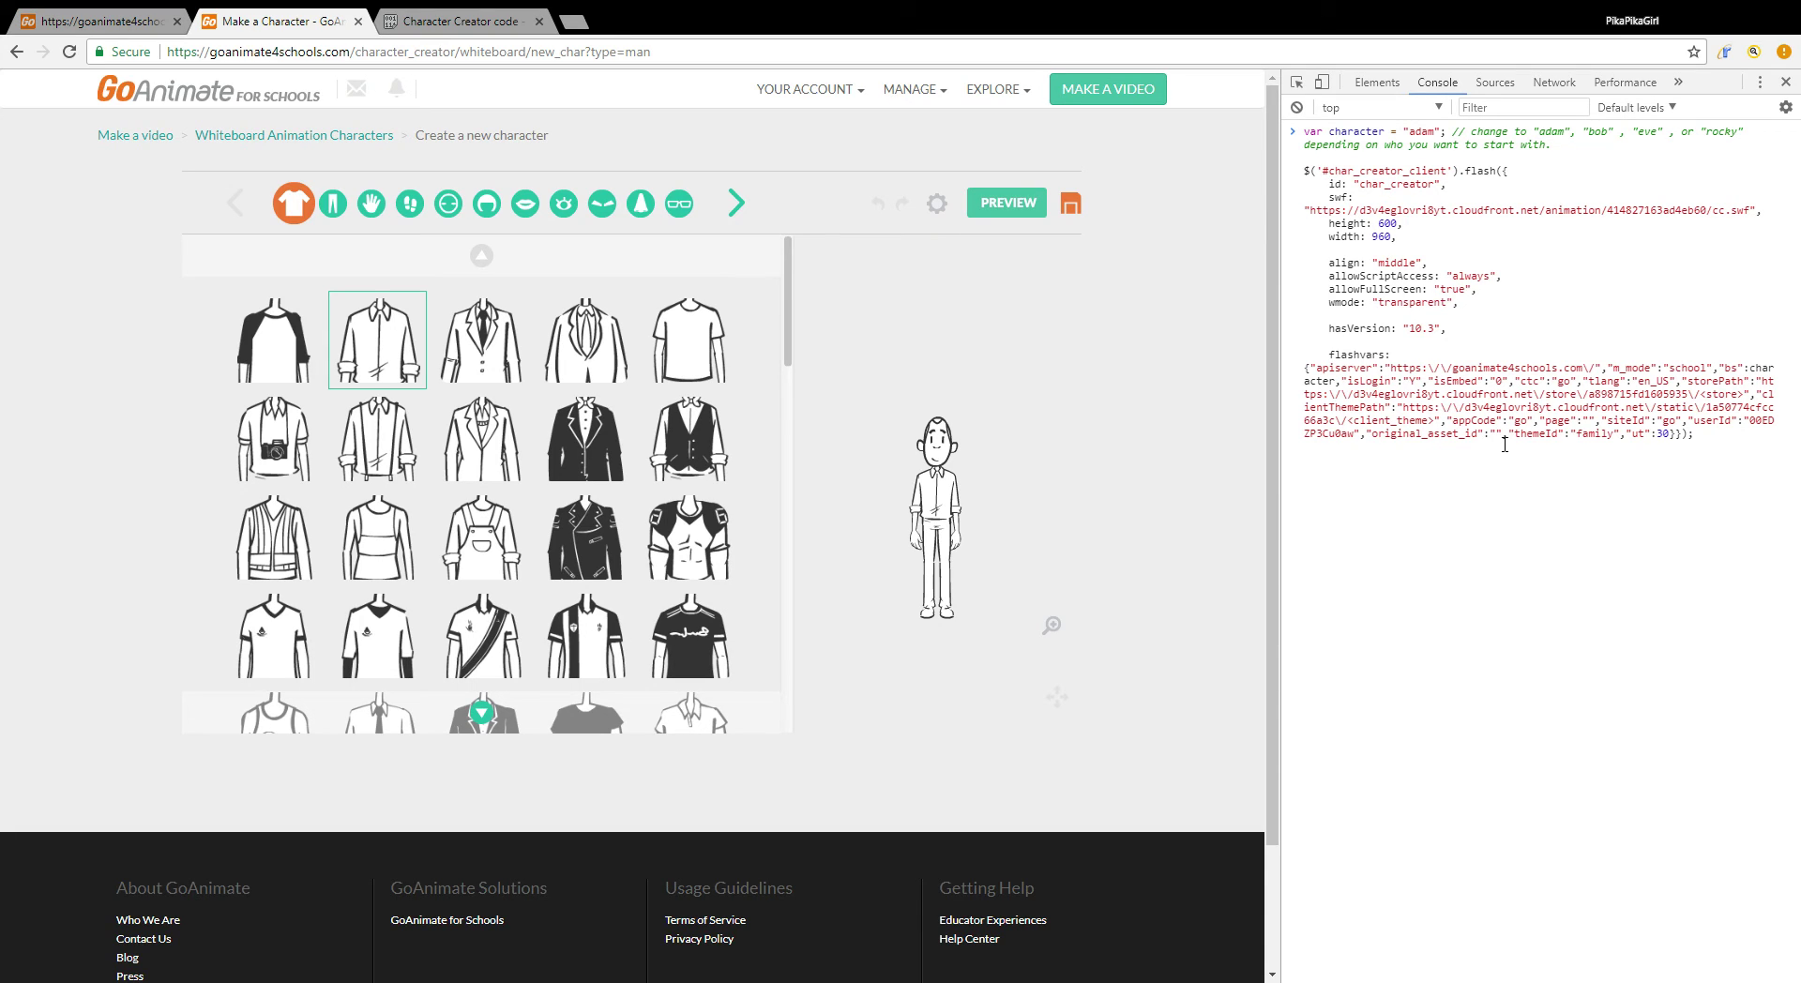
pyautogui.write('44236984')
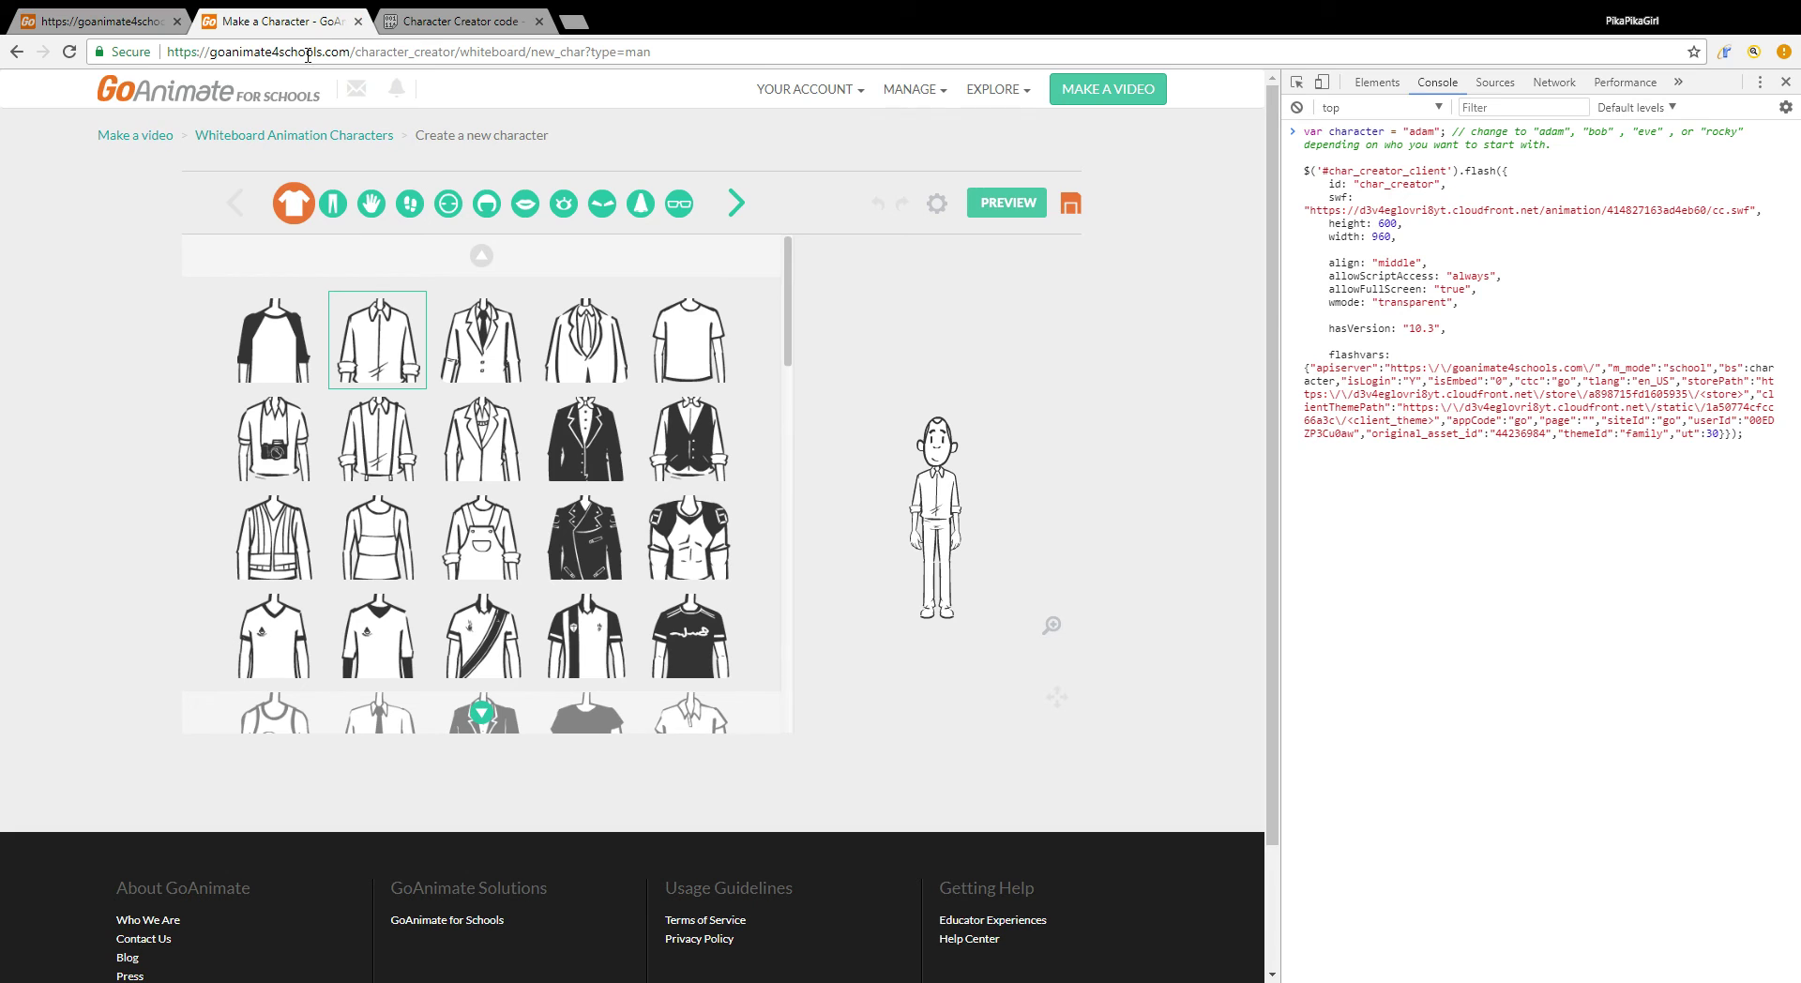
pyautogui.click(132, 21)
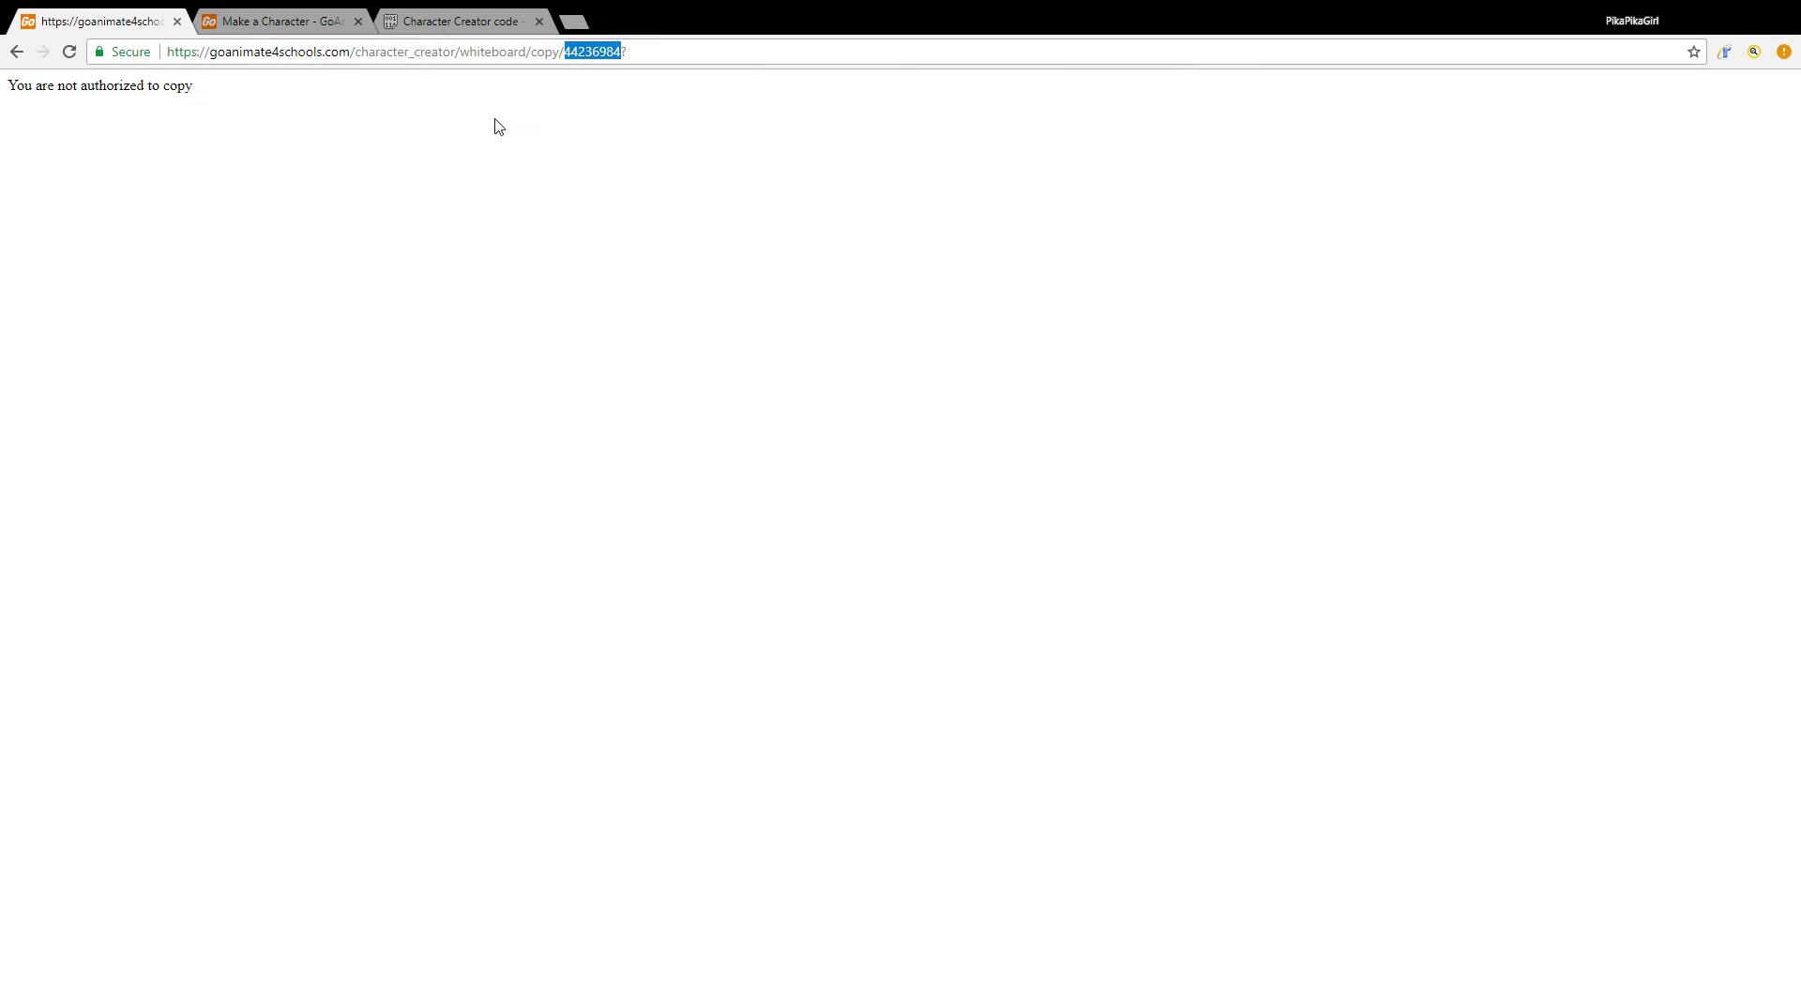
pyautogui.click(254, 25)
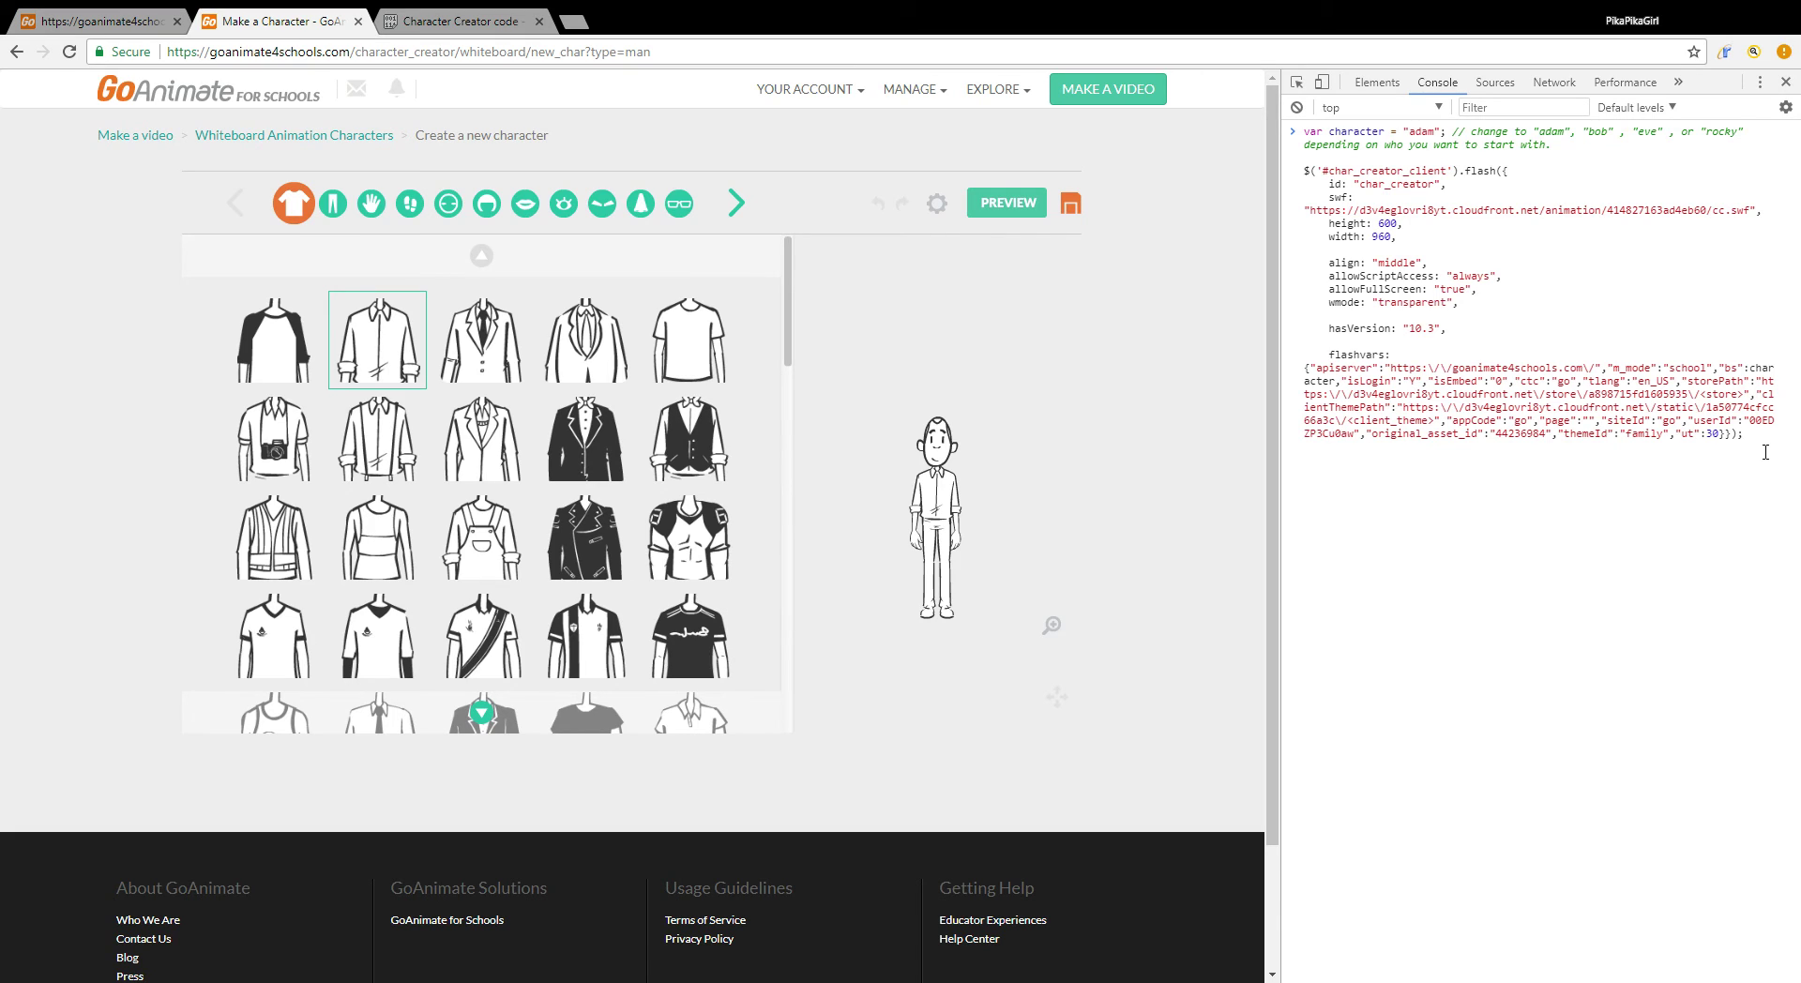
pyautogui.press('Return')
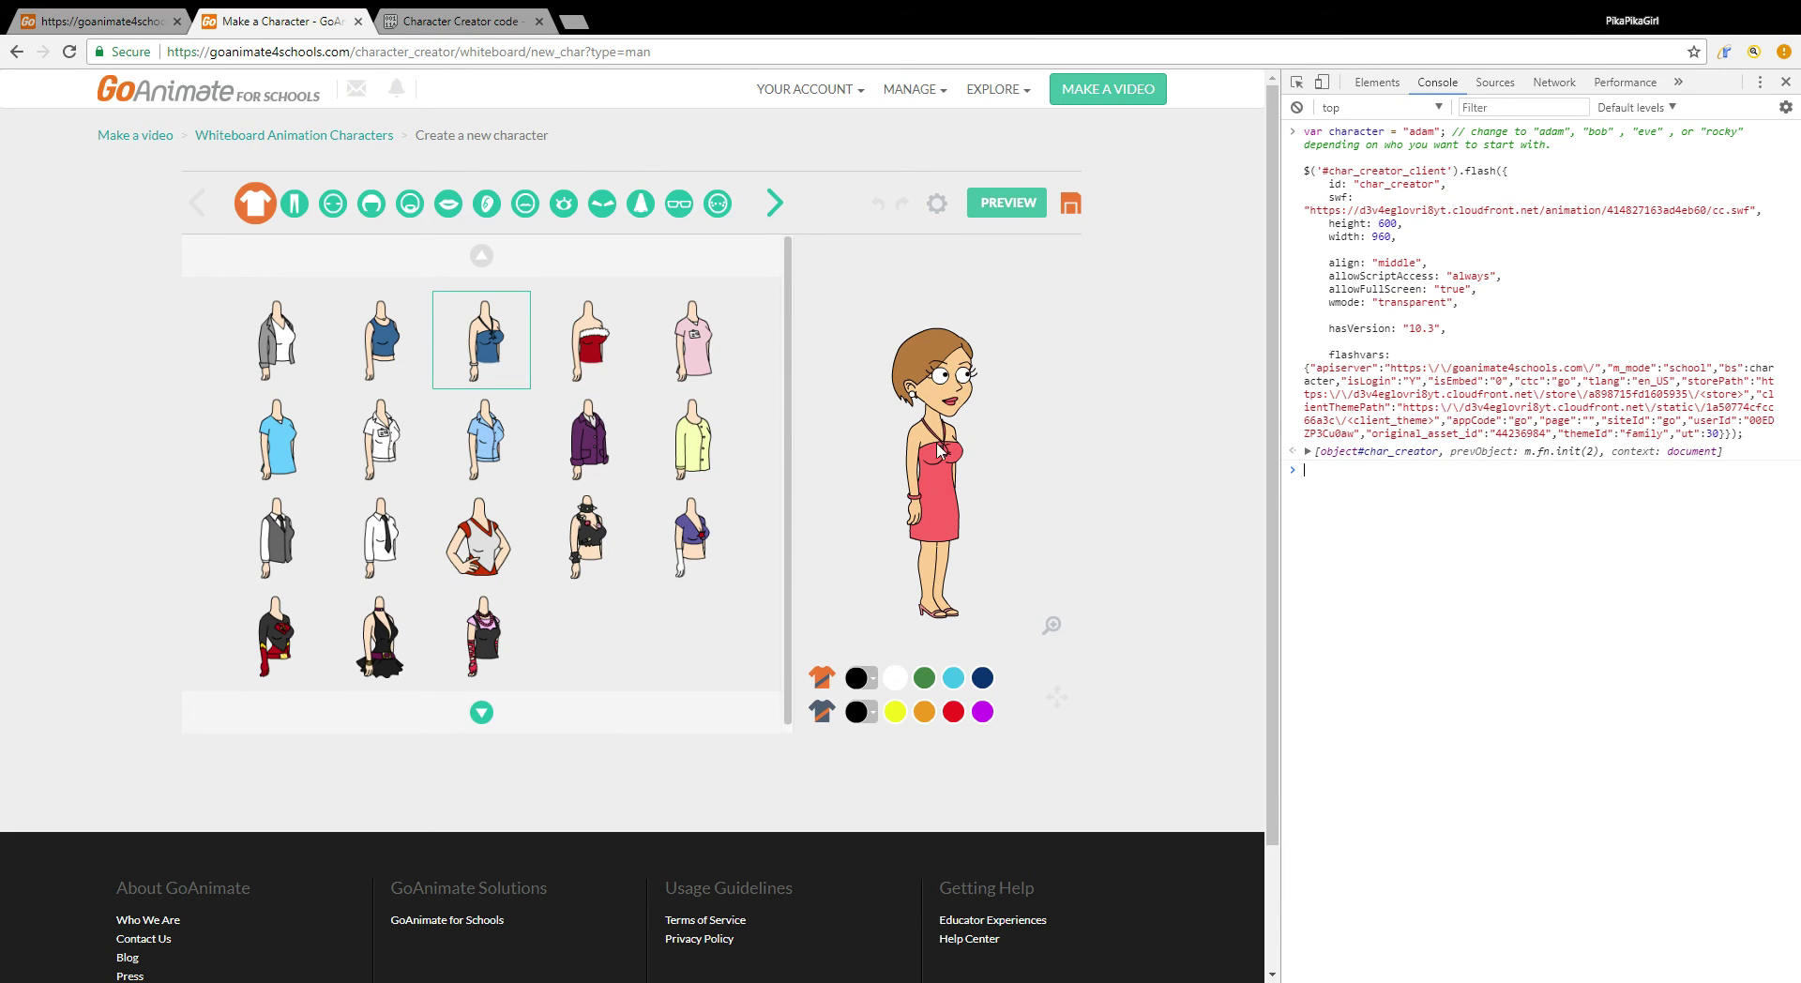
# Step: Show the eye style options for the brown-haired girl in the pink dress
pyautogui.scroll(-2, 1154, 614)
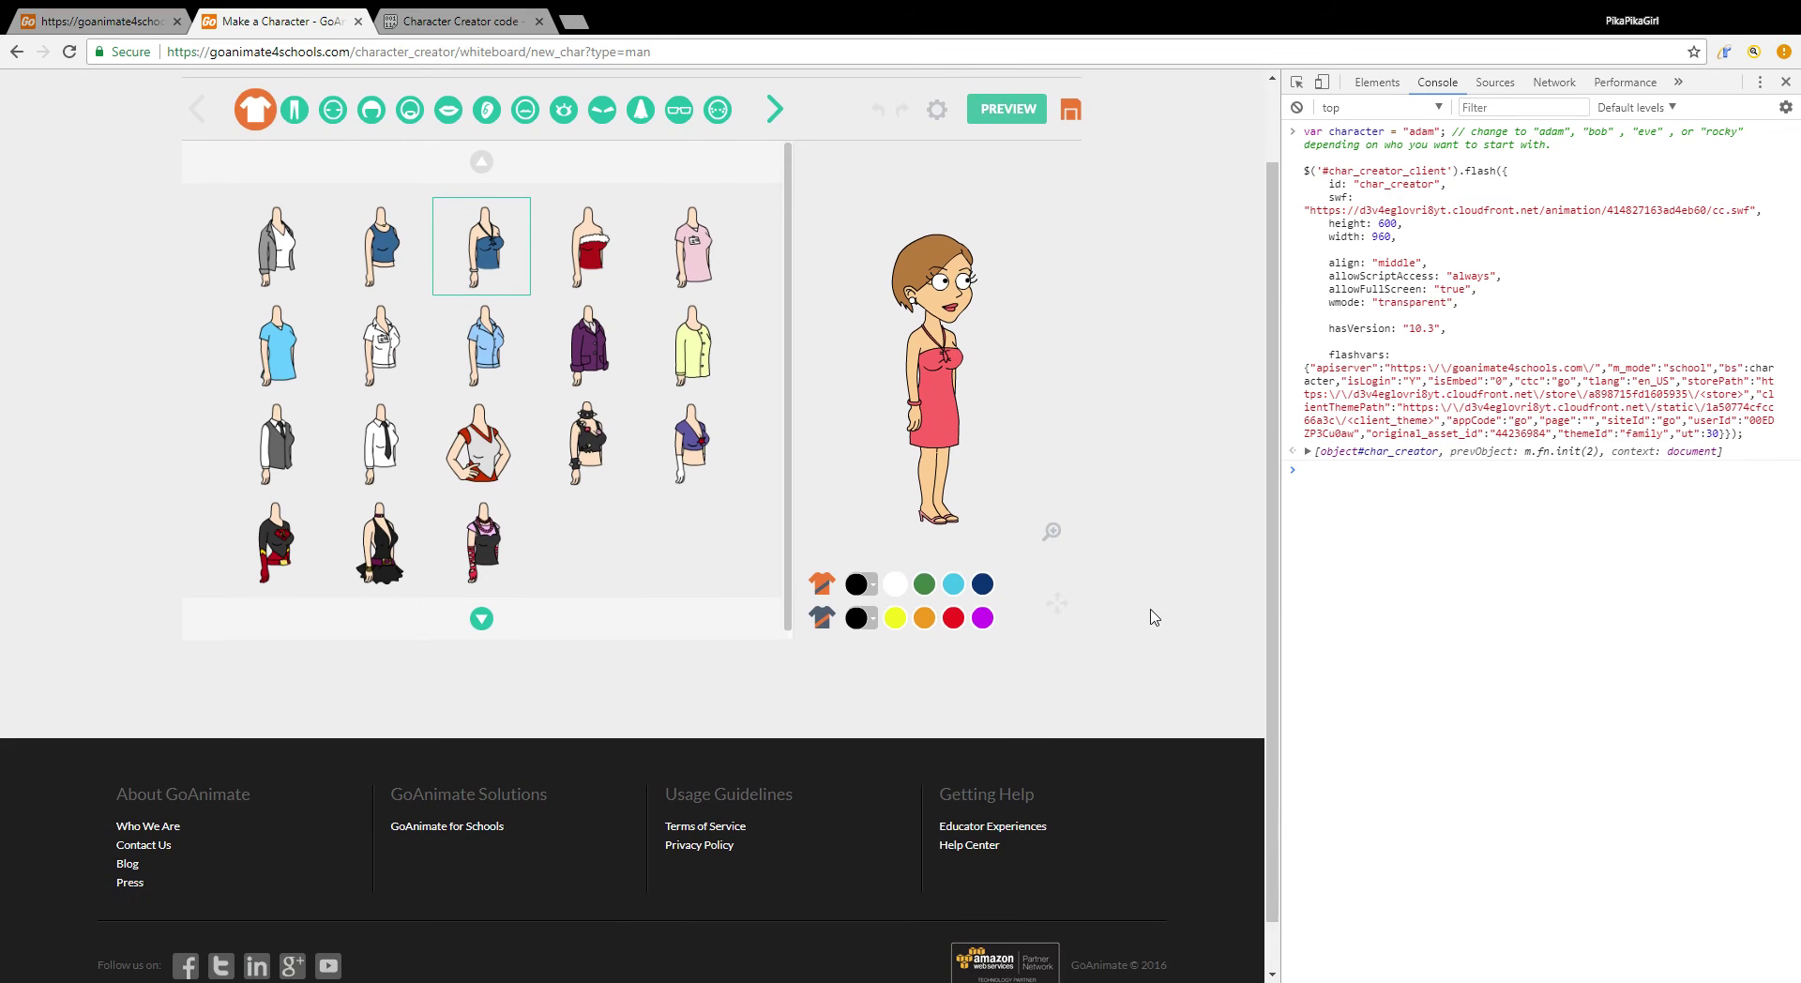
pyautogui.scroll(2, 1153, 615)
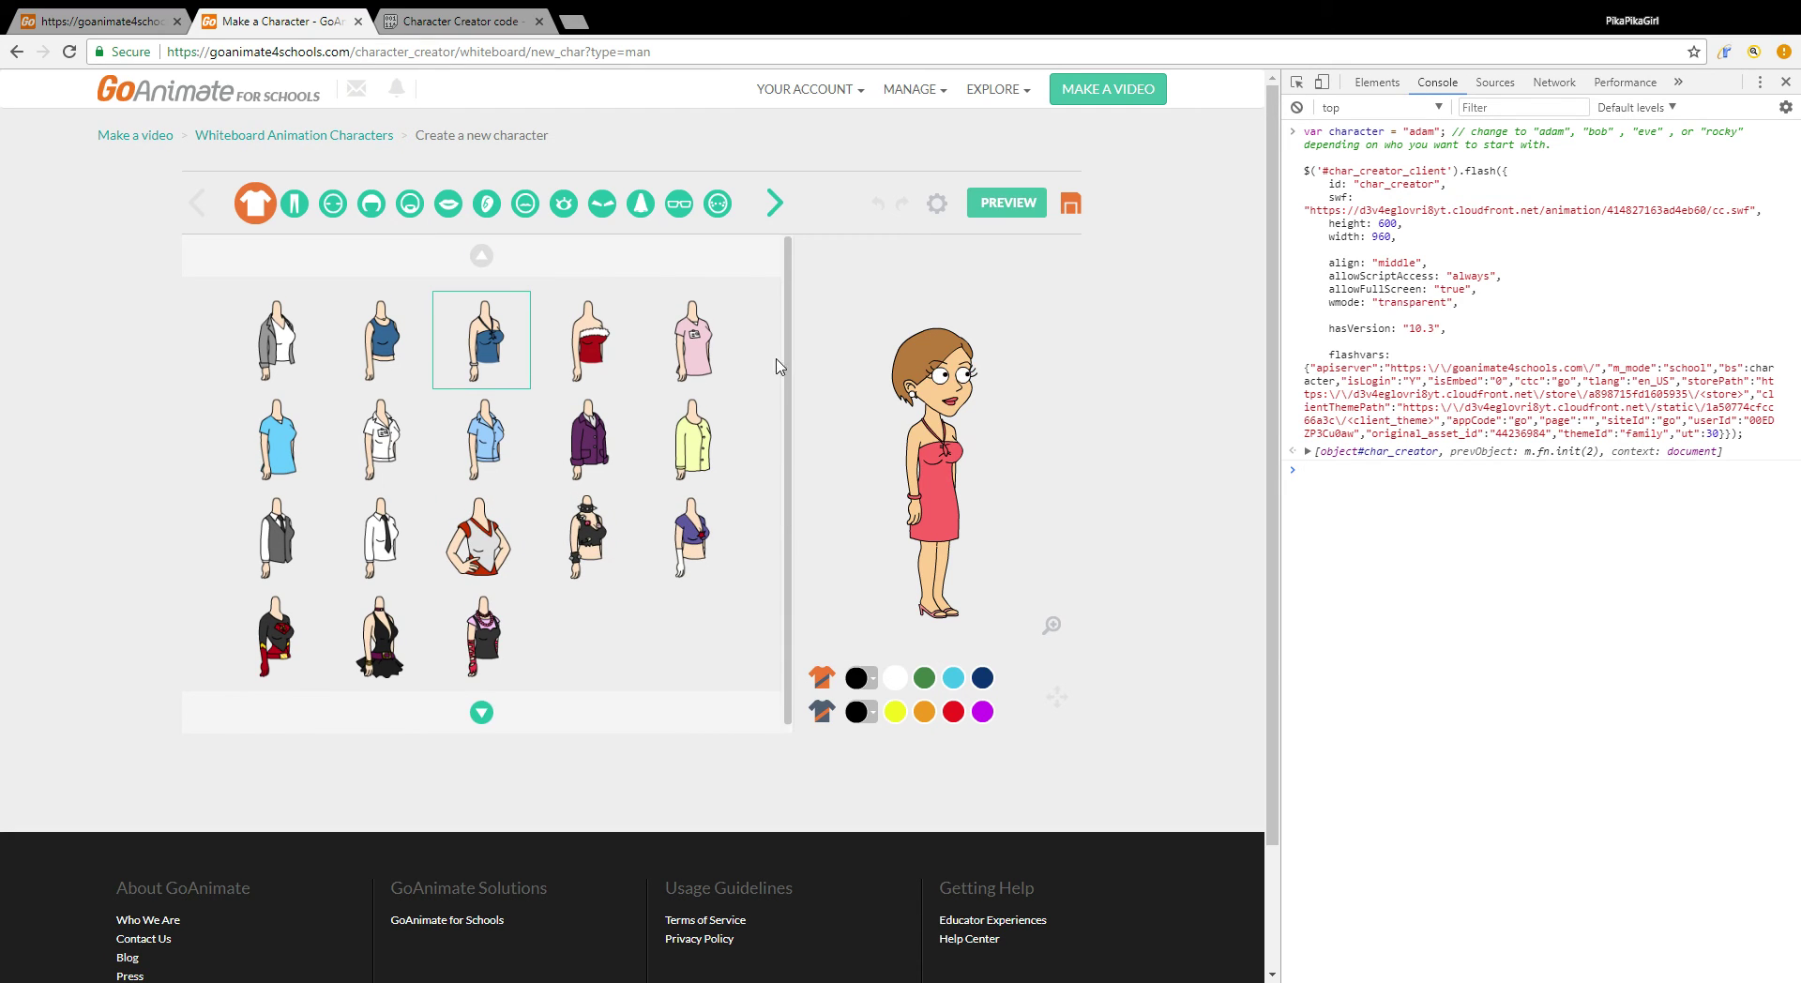
pyautogui.click(579, 214)
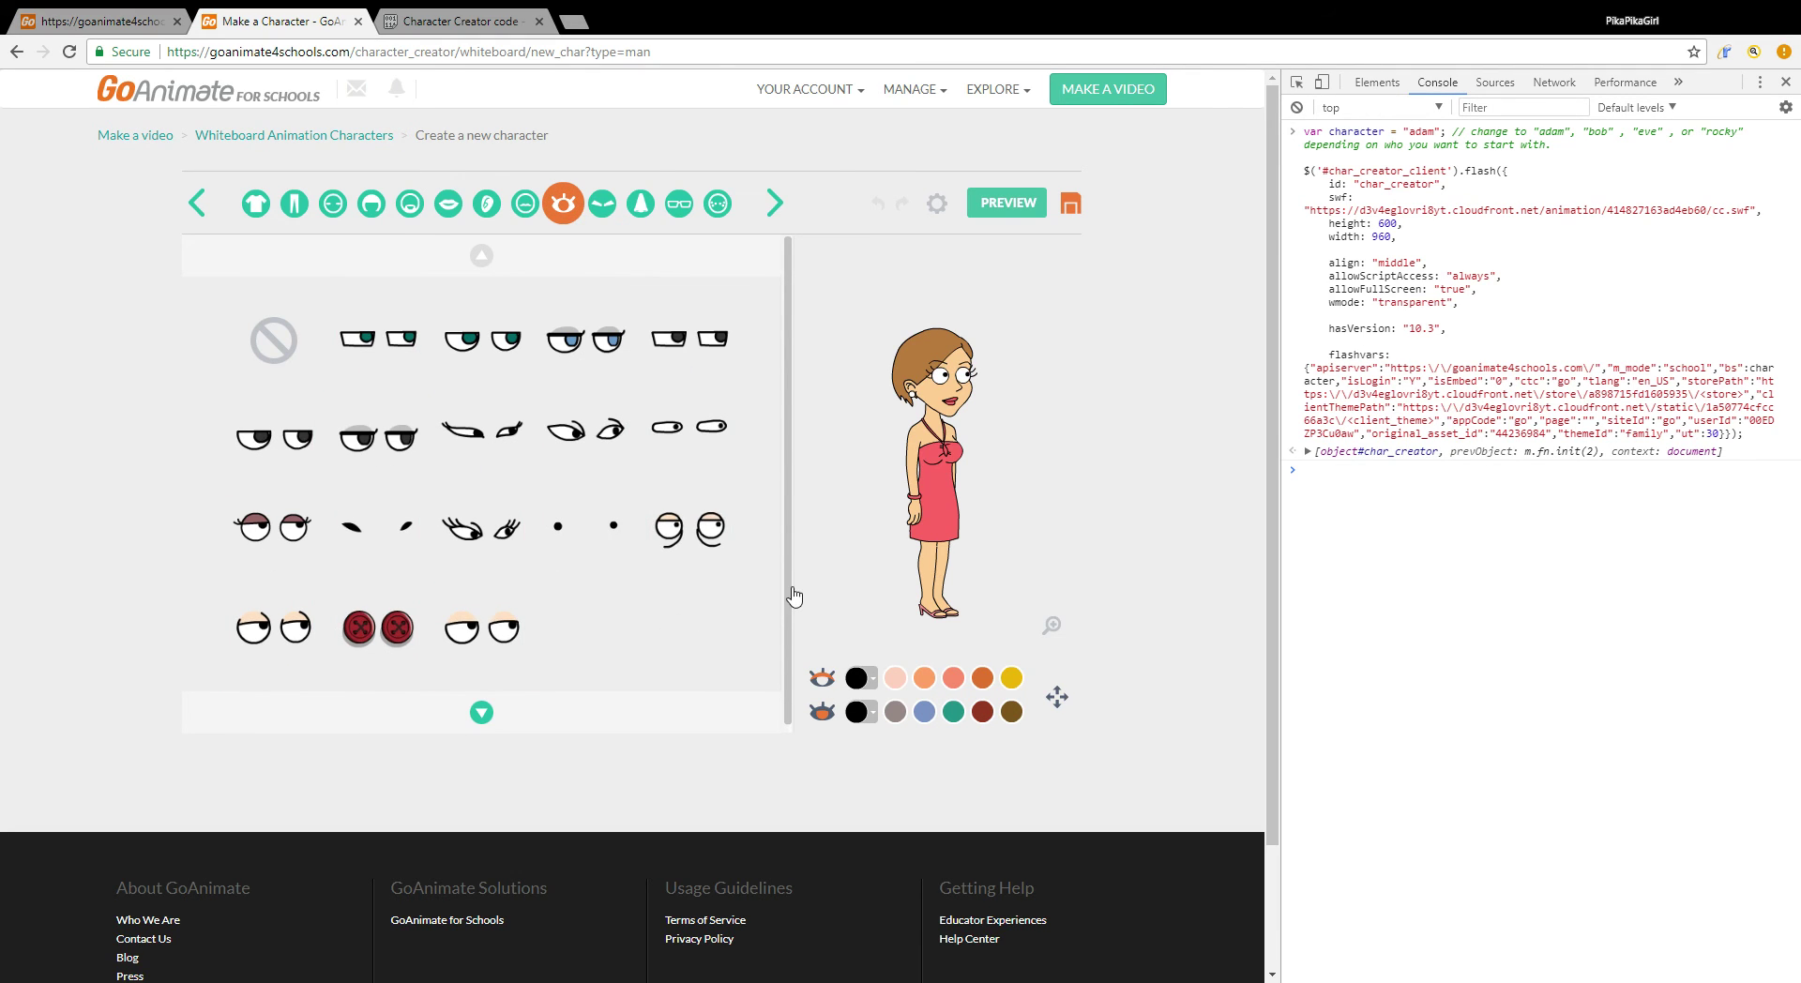
pyautogui.scroll(-1, 793, 600)
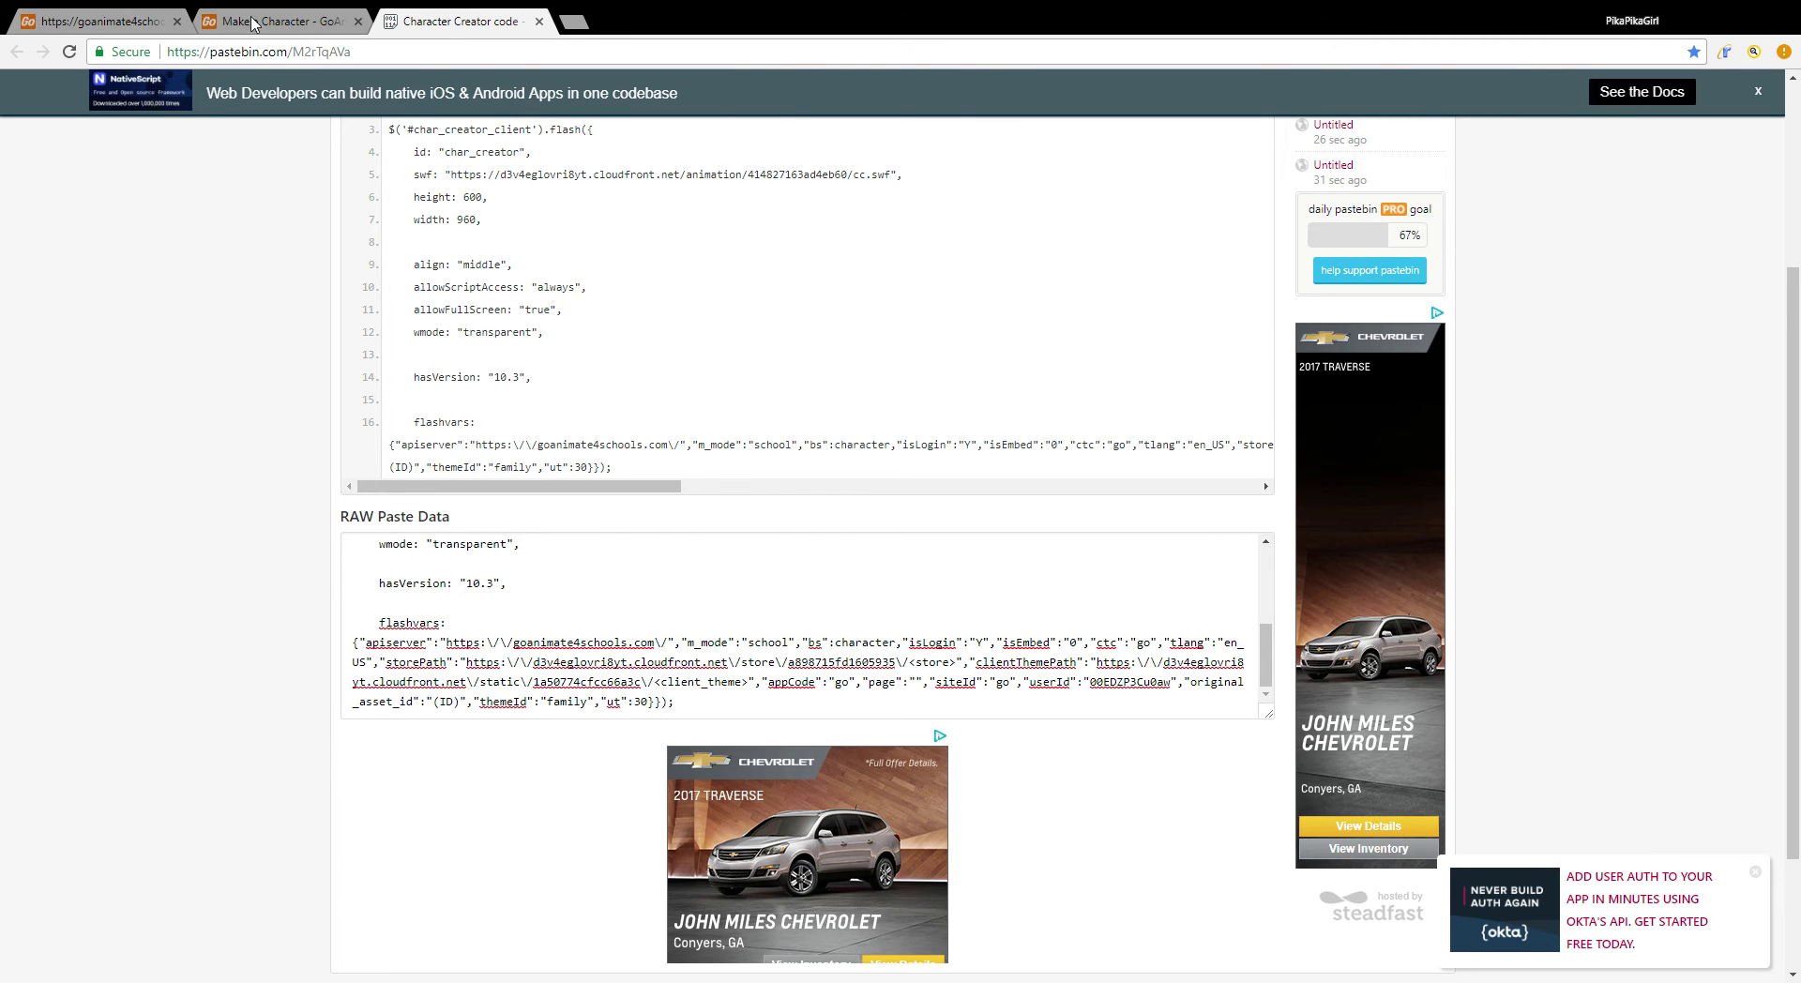
# Step: Return to the creator, check the whiteboard characters page in the first tab, and come back
pyautogui.click(236, 16)
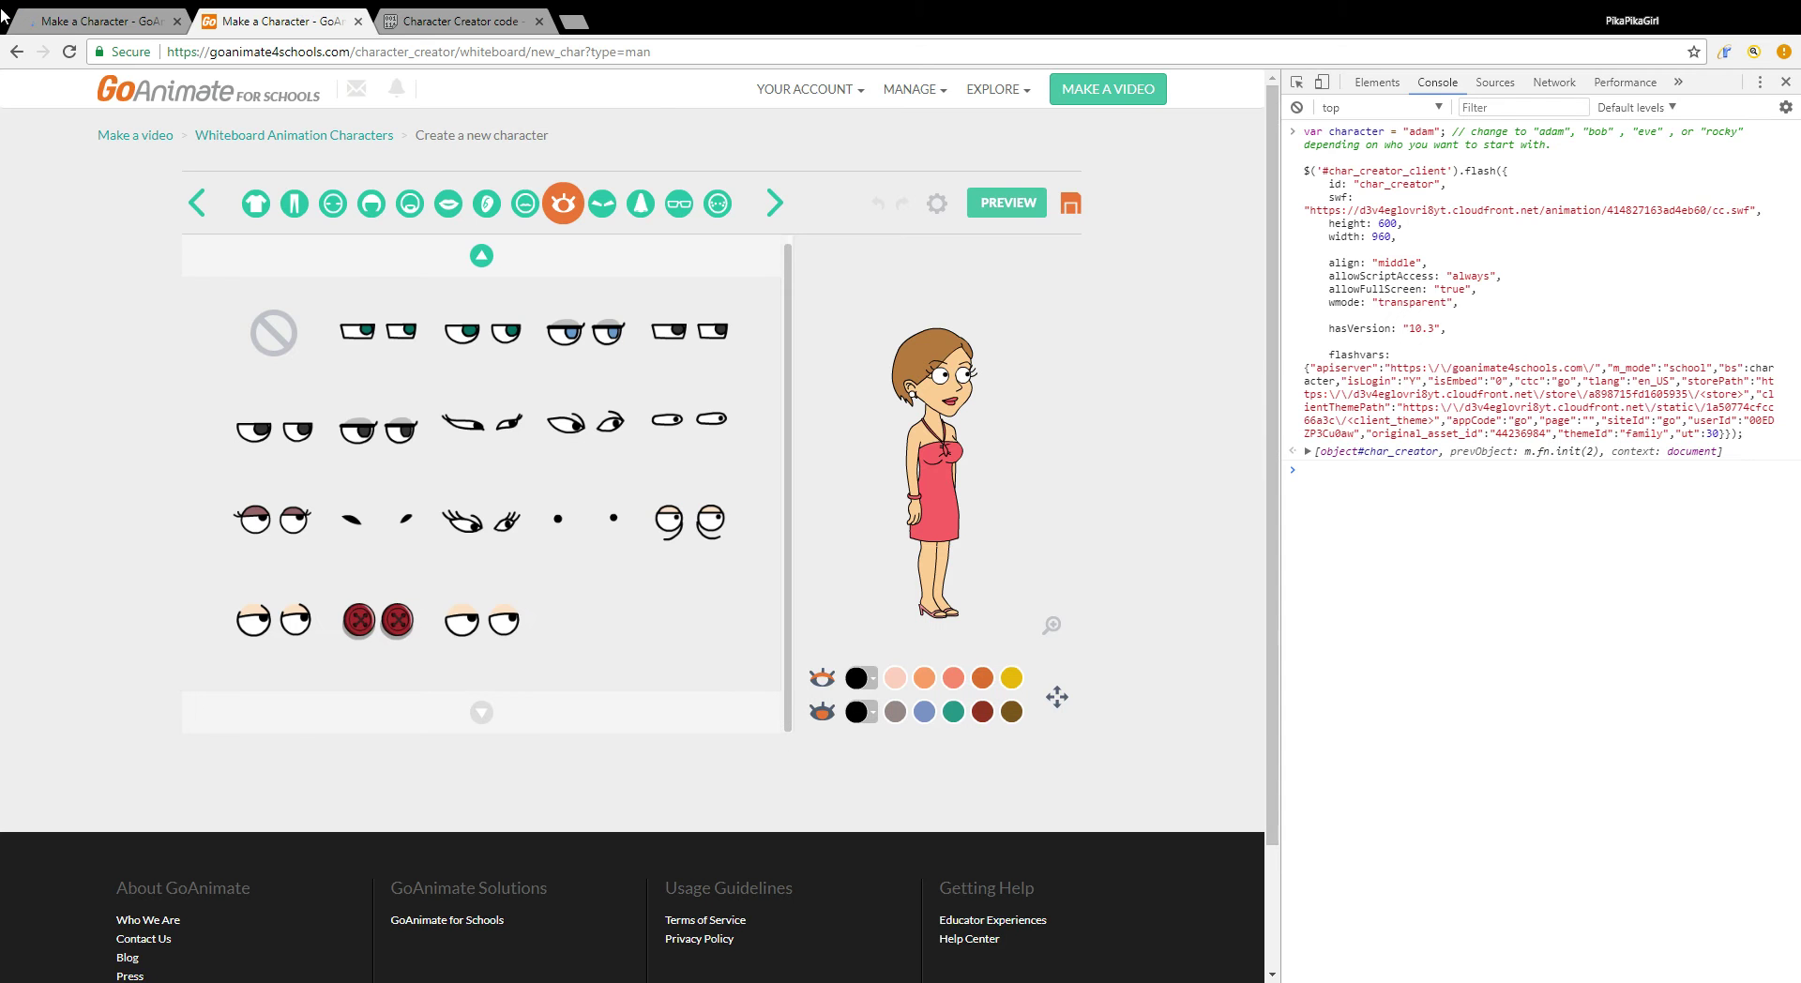
pyautogui.click(169, 26)
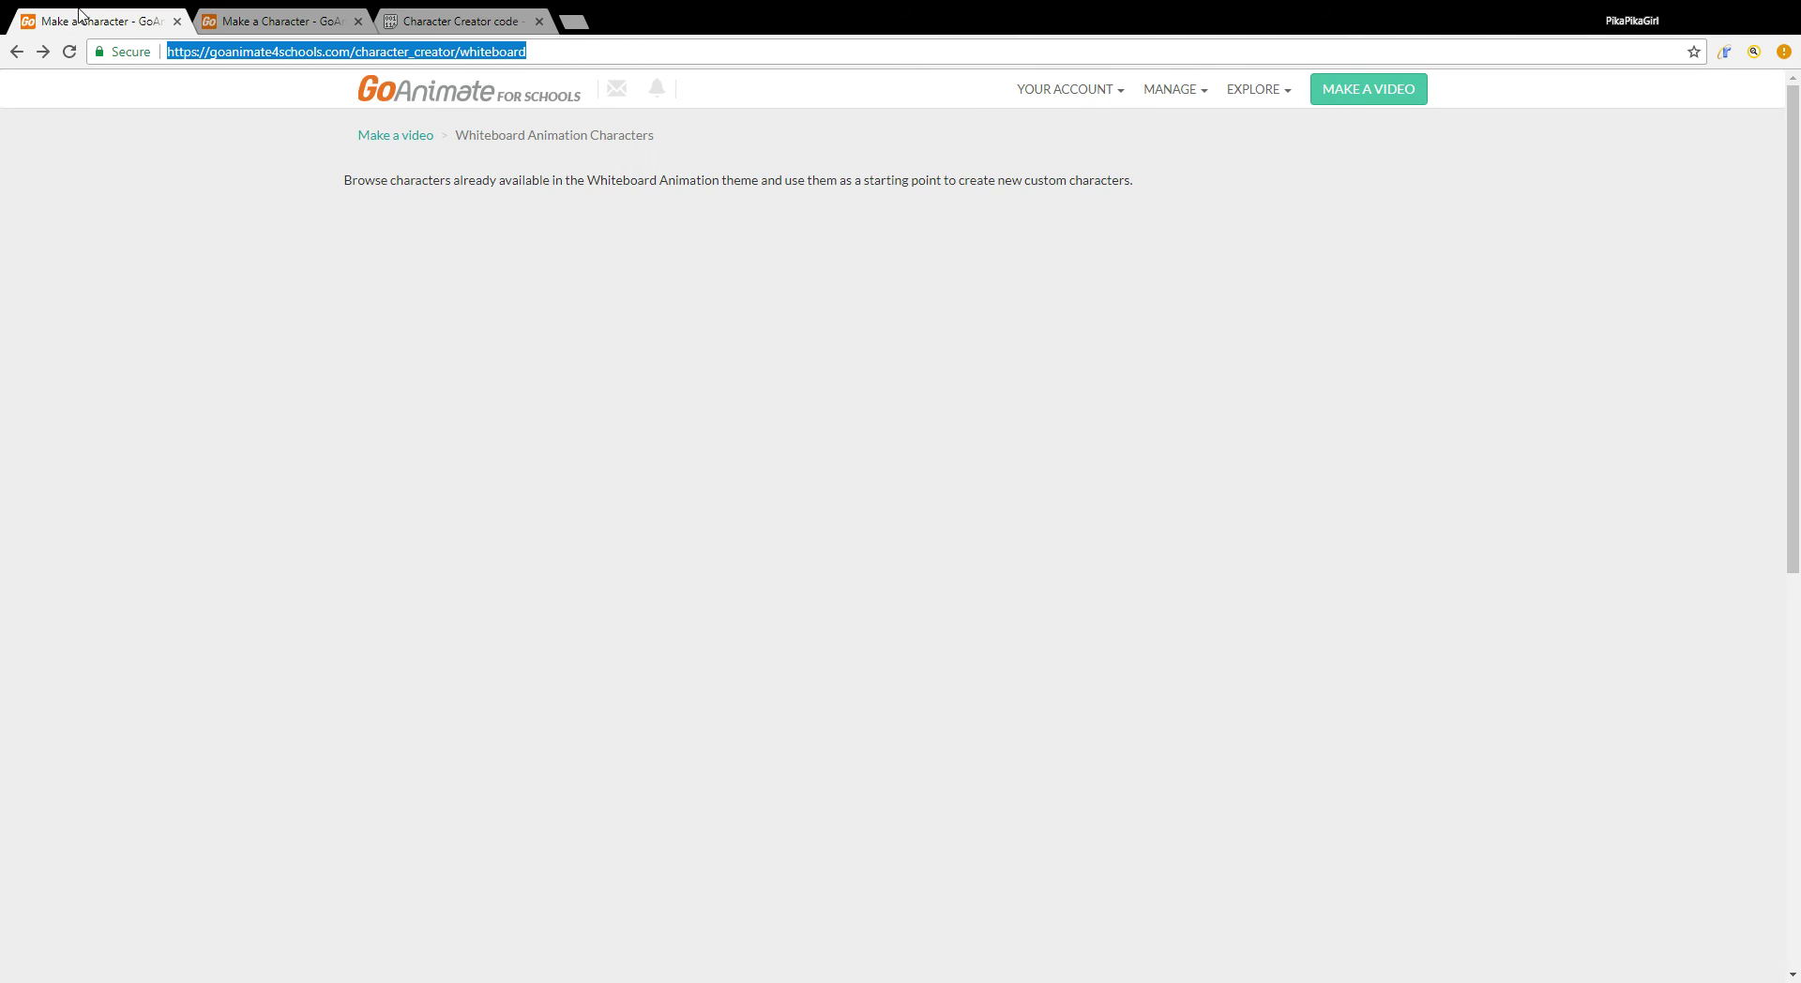
pyautogui.click(303, 26)
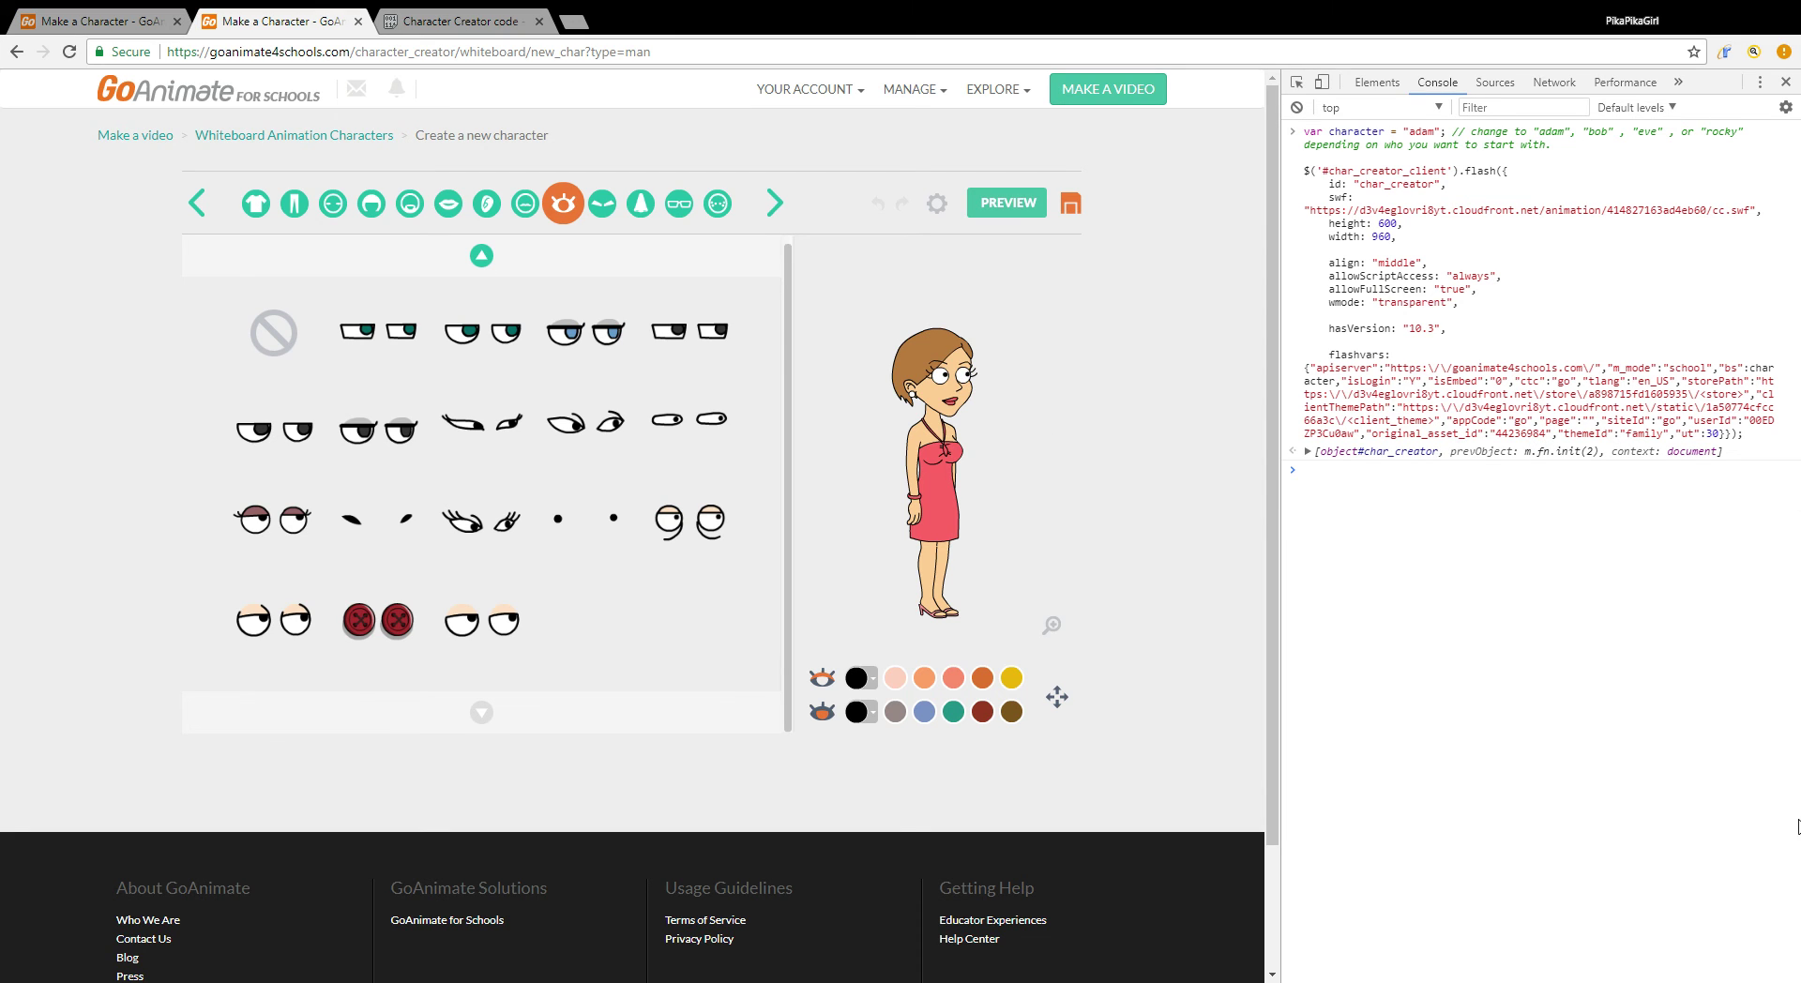
# Step: Switch to the whiteboard characters tab and show the Stock Characters list
pyautogui.click(59, 16)
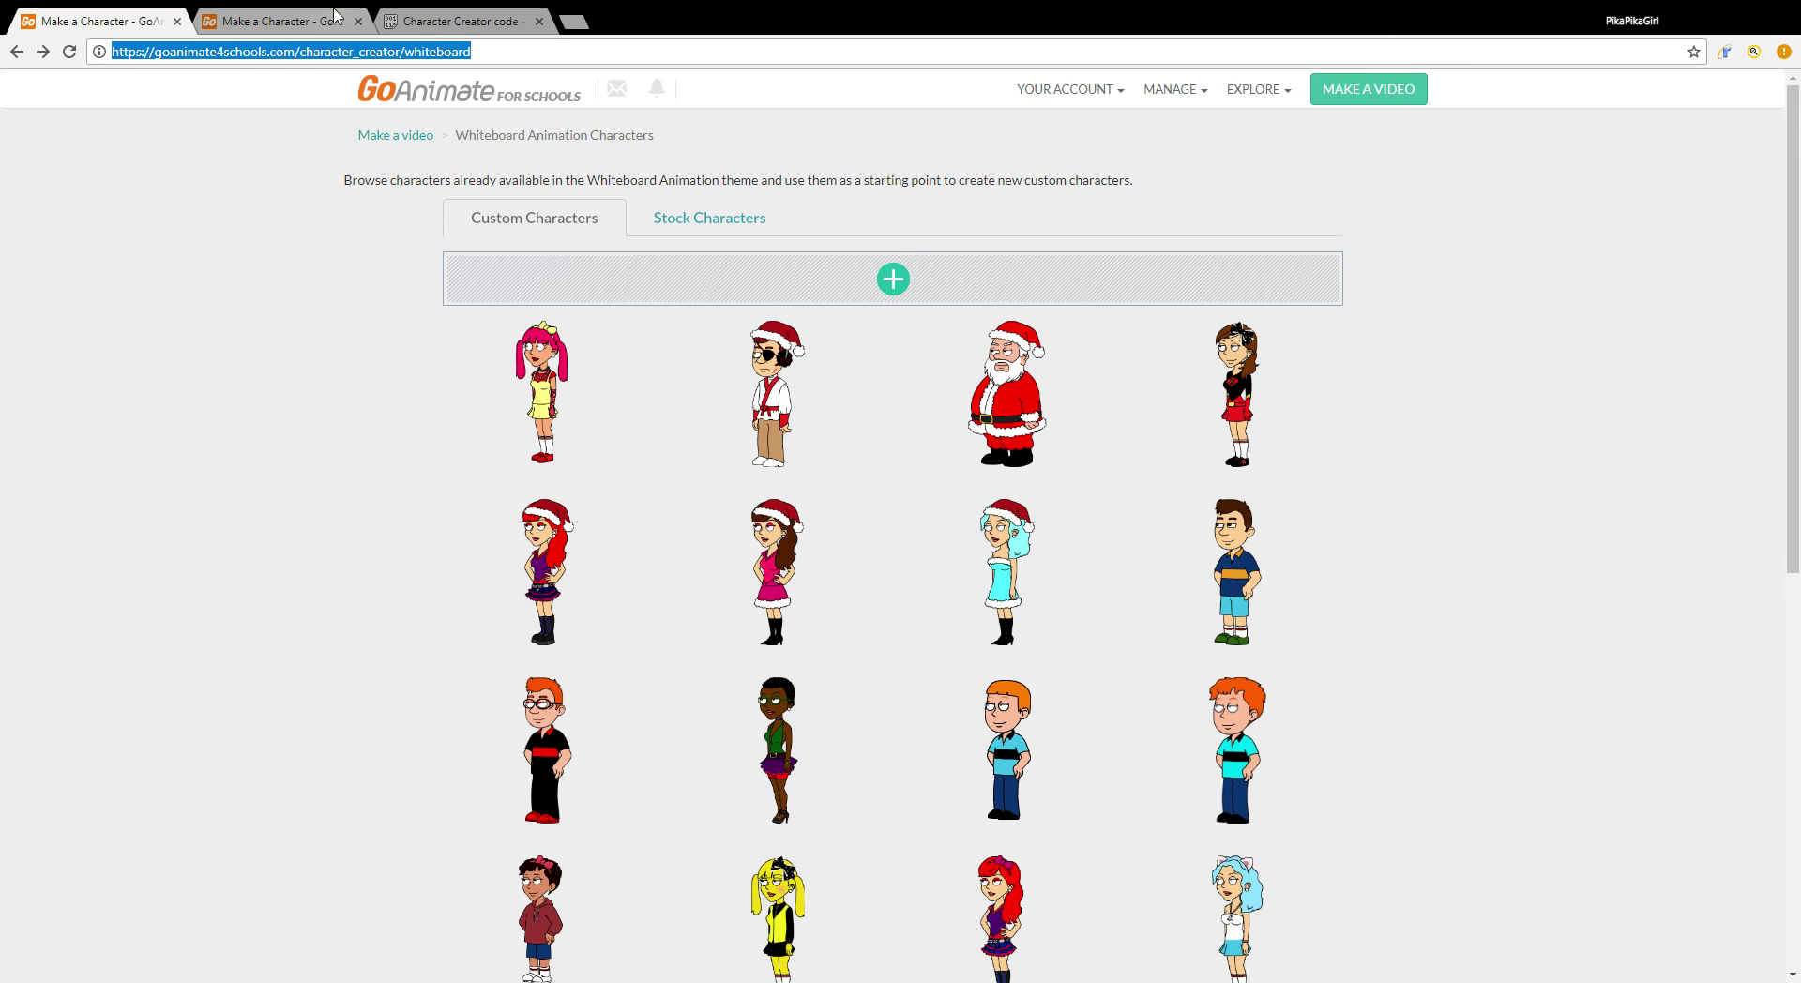
pyautogui.moveTo(1061, 582)
pyautogui.scroll(-1, 1060, 583)
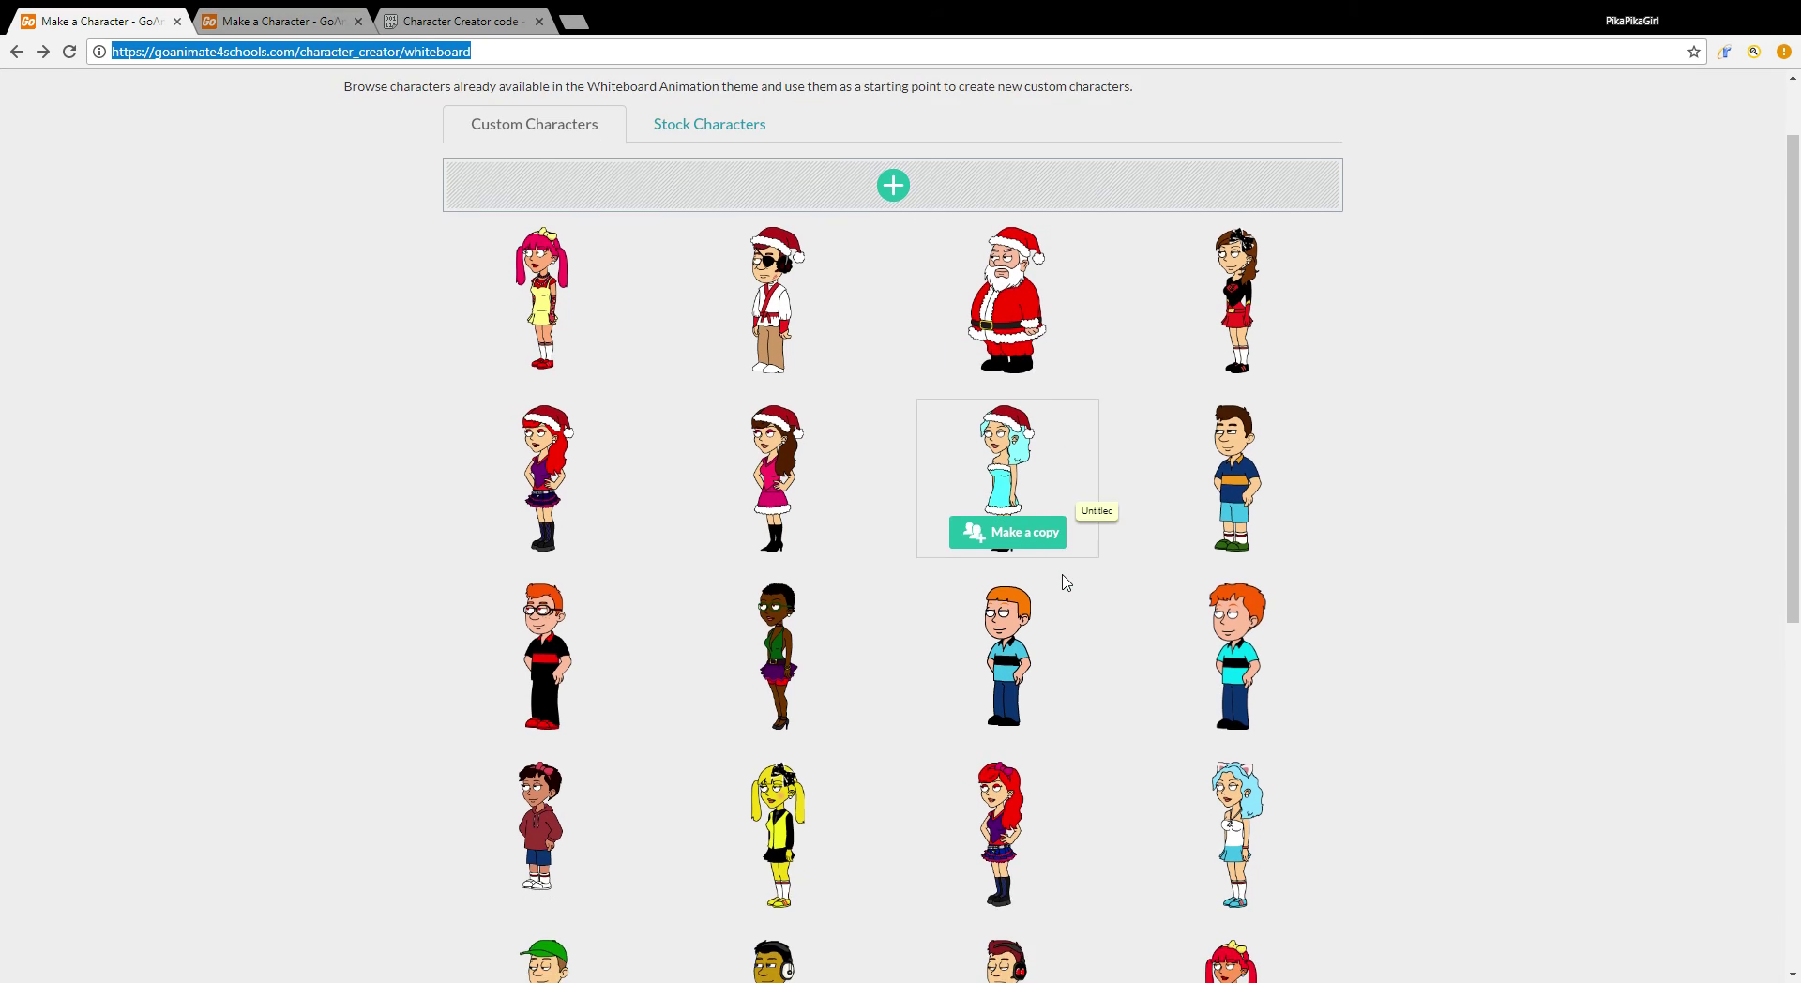
pyautogui.scroll(1, 860, 410)
pyautogui.click(721, 225)
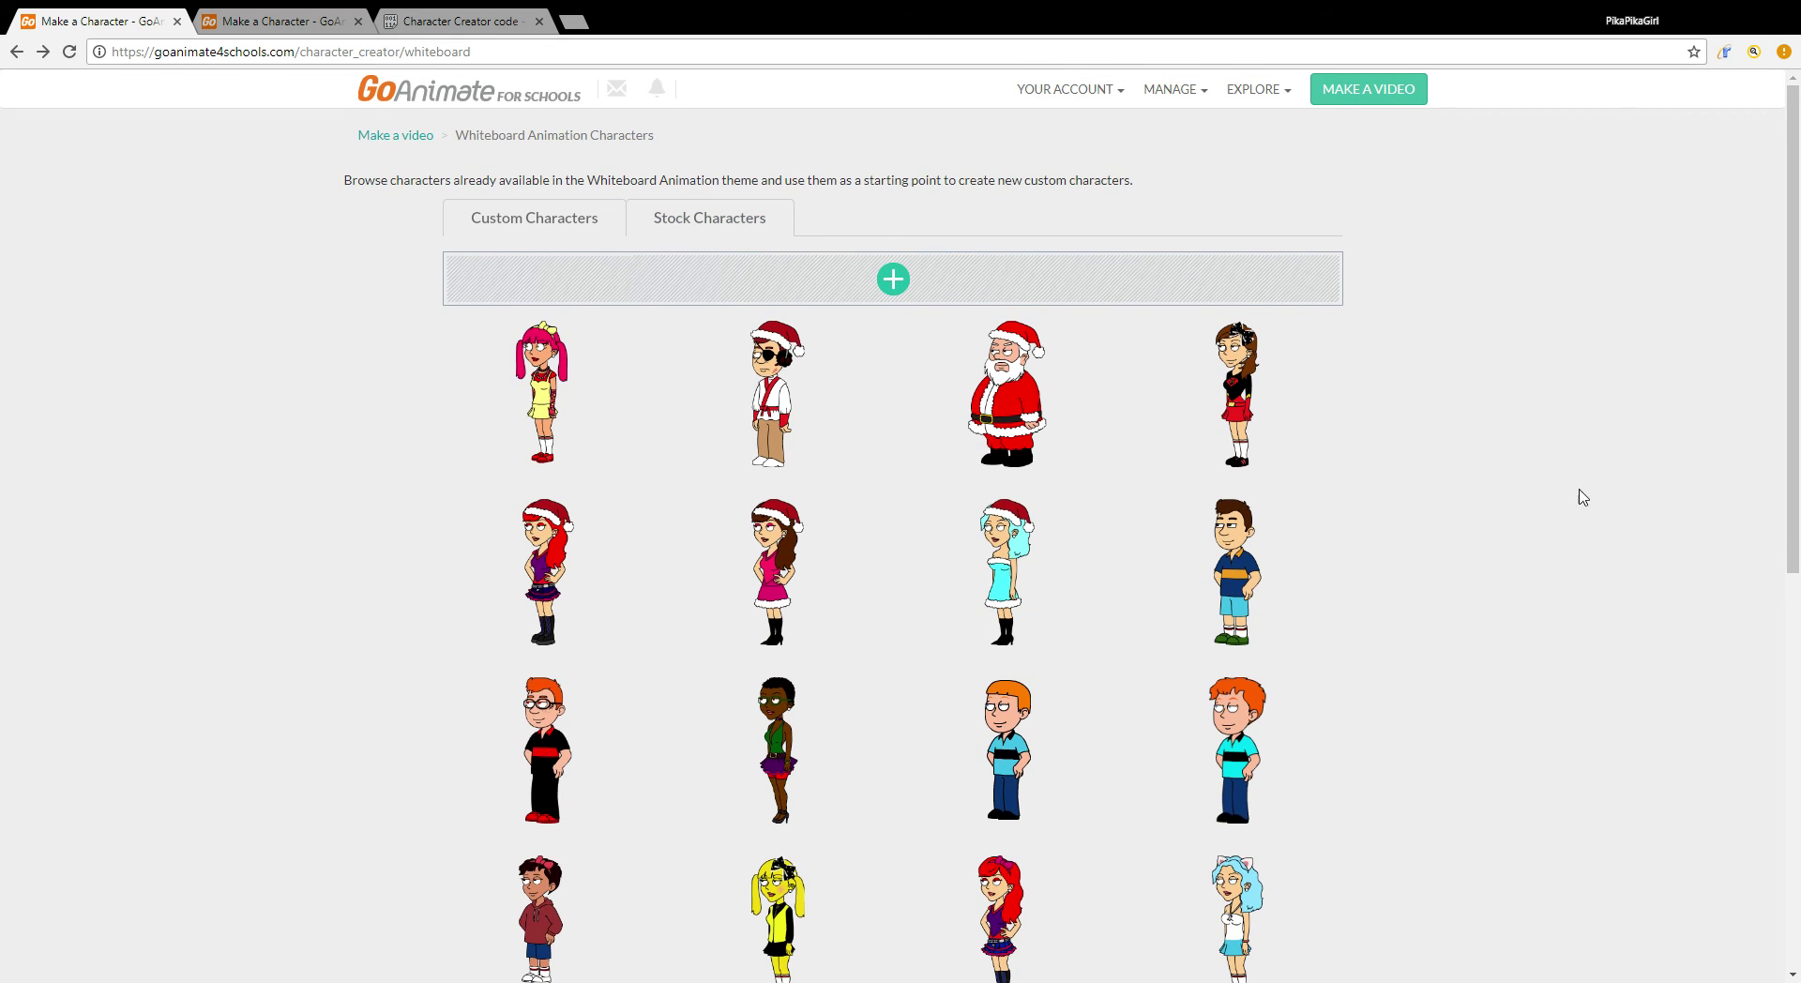
# Step: Go from the last stock page back to page 6 and try copying a character
pyautogui.scroll(-10, 1052, 626)
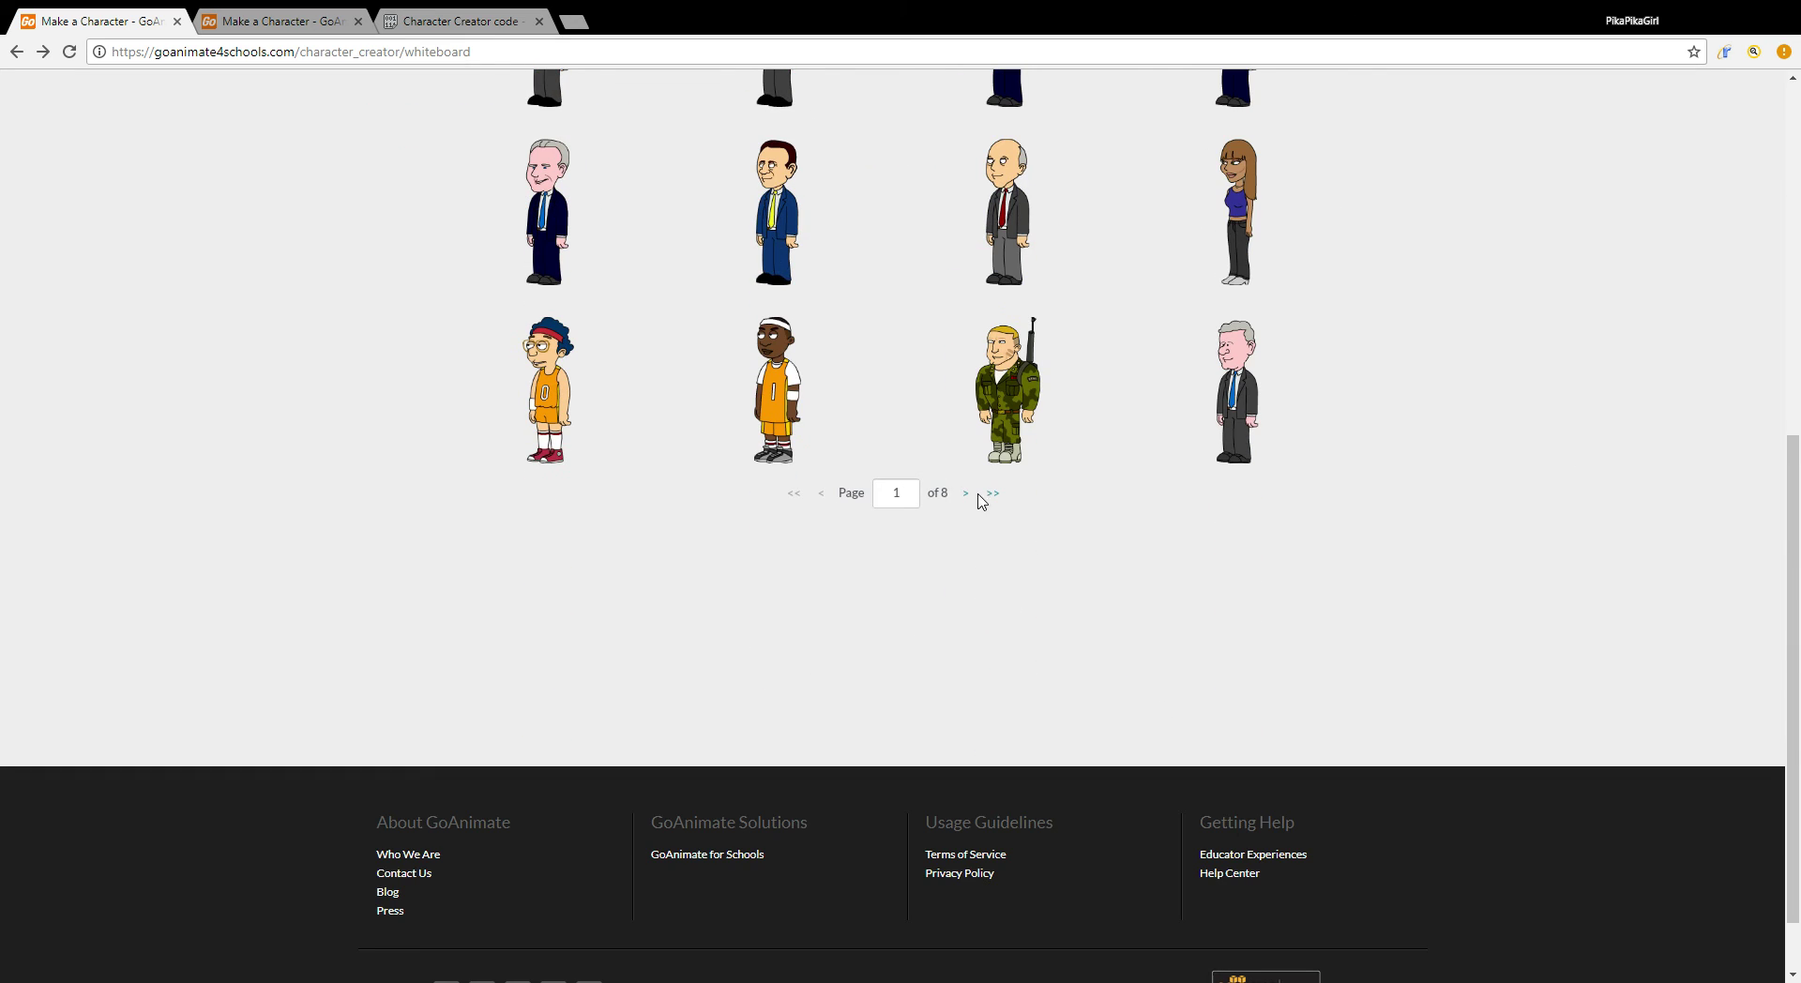
pyautogui.click(992, 492)
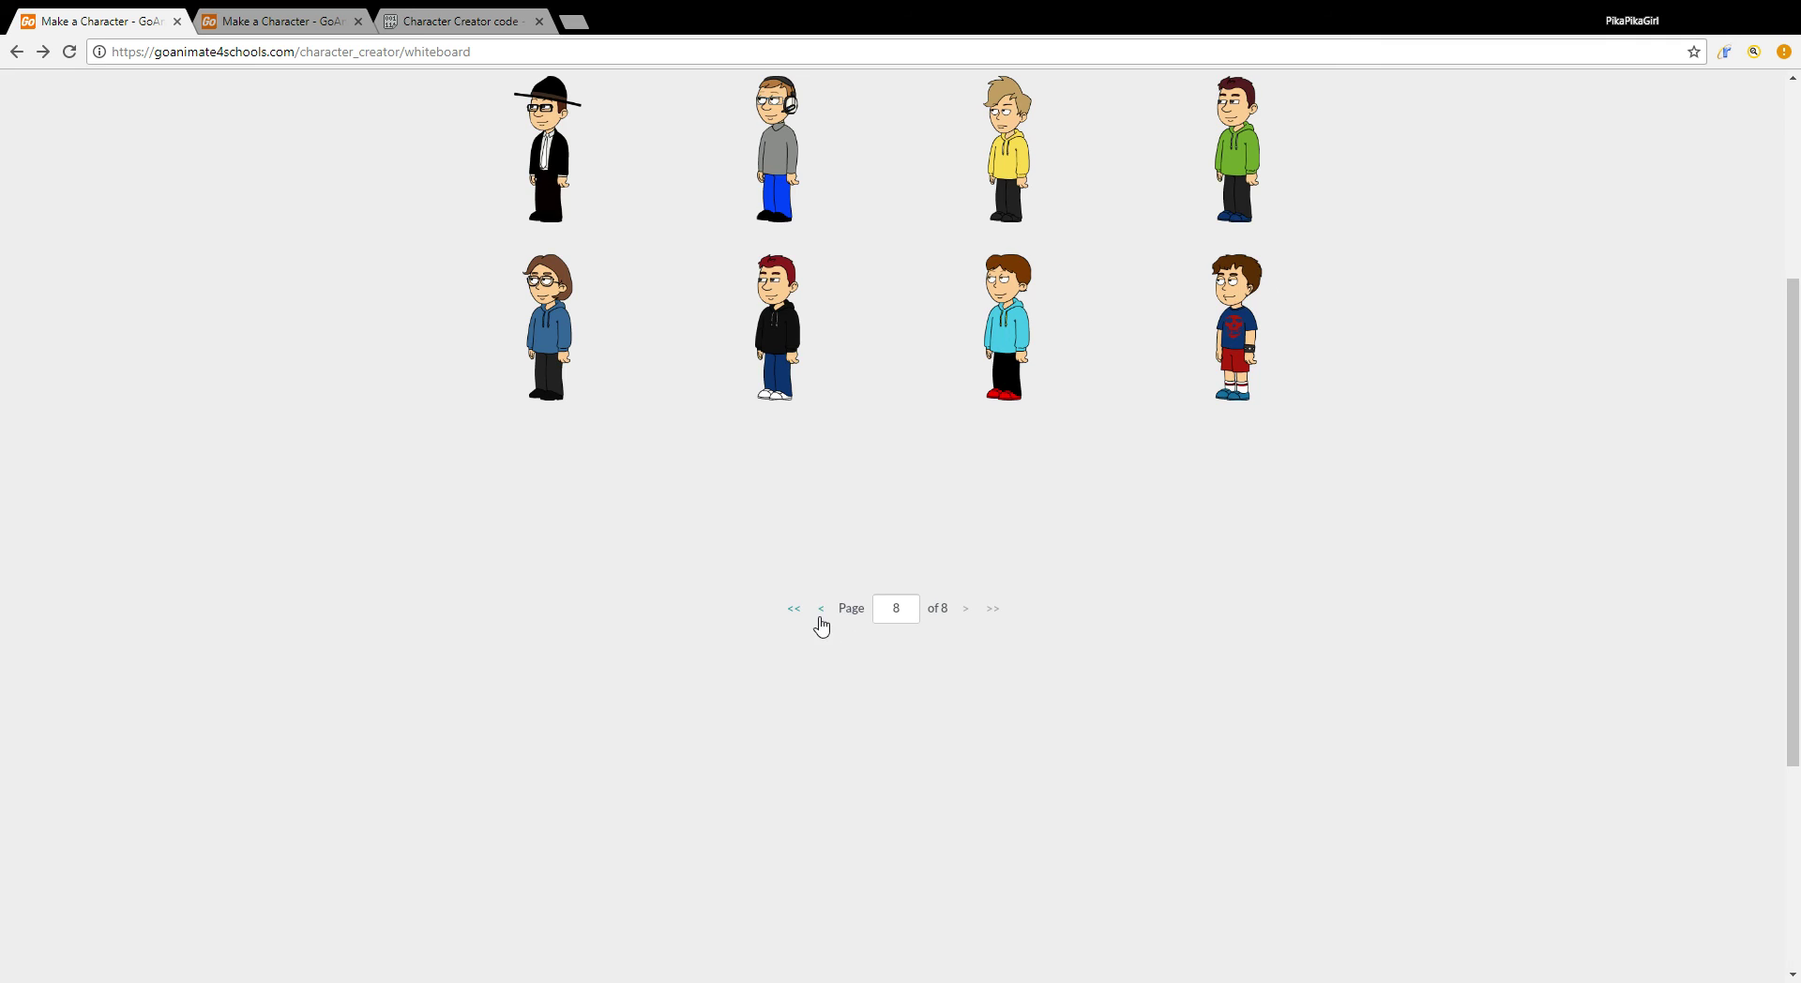
pyautogui.click(820, 608)
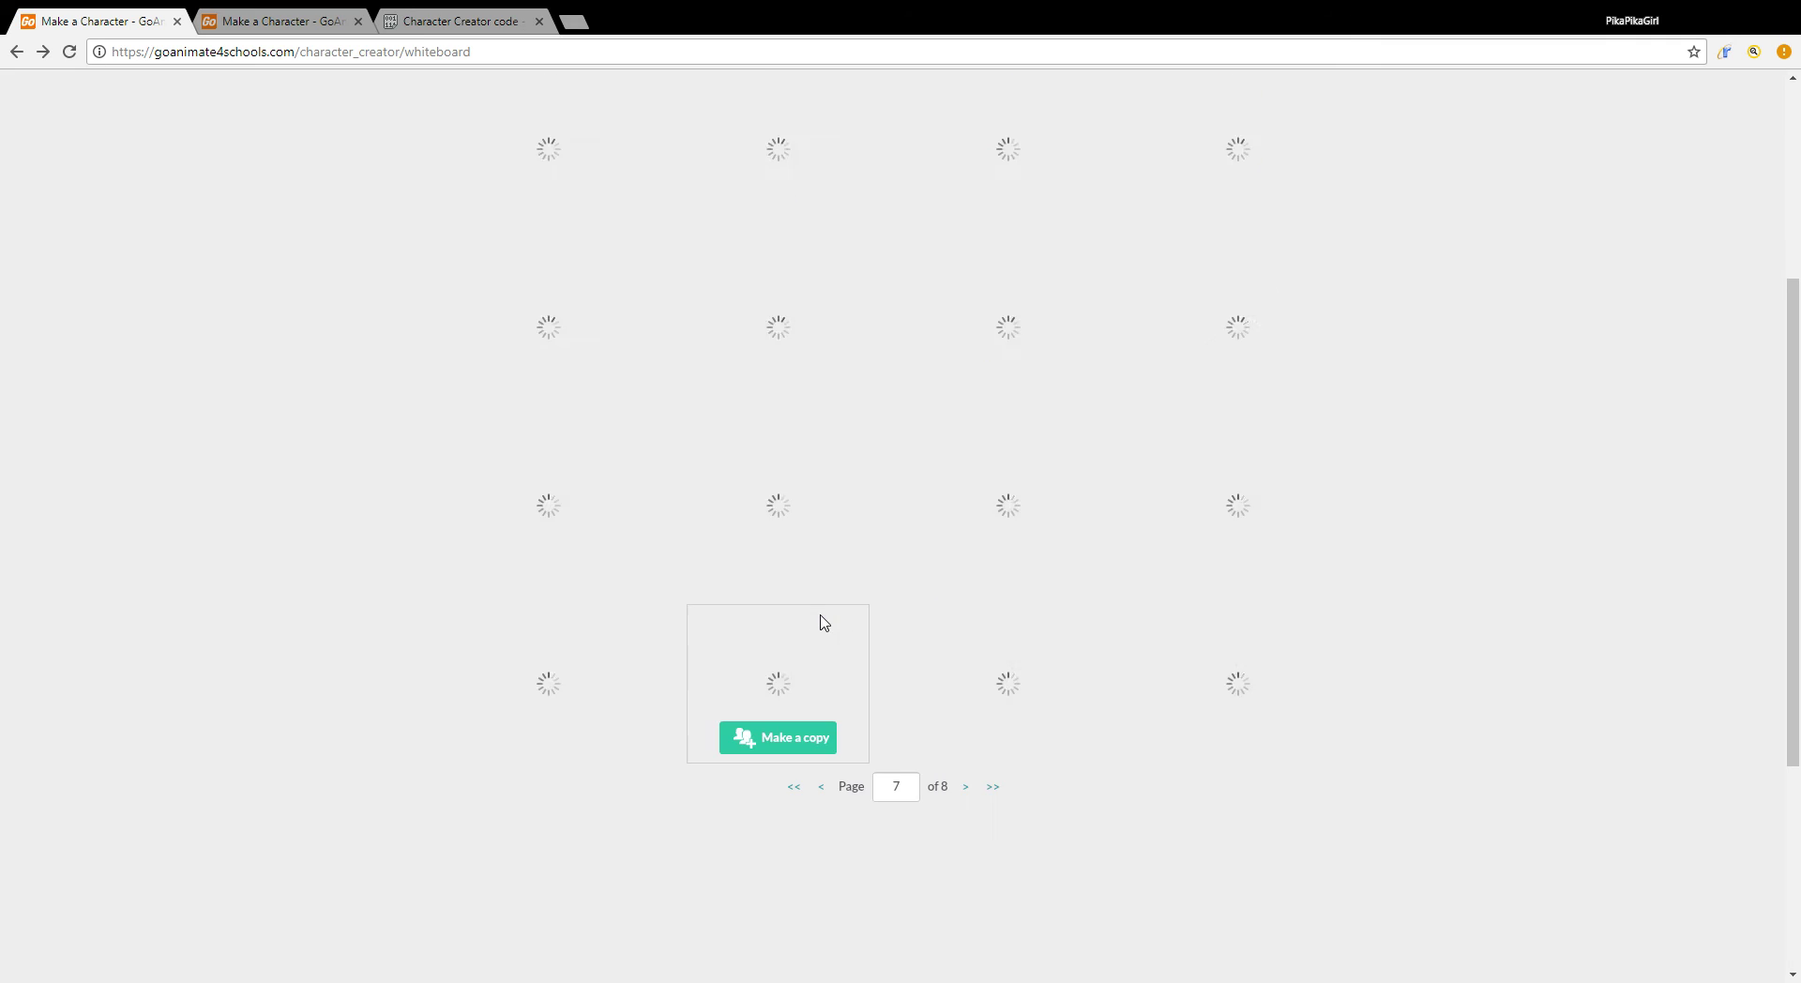
pyautogui.click(825, 793)
pyautogui.click(1009, 562)
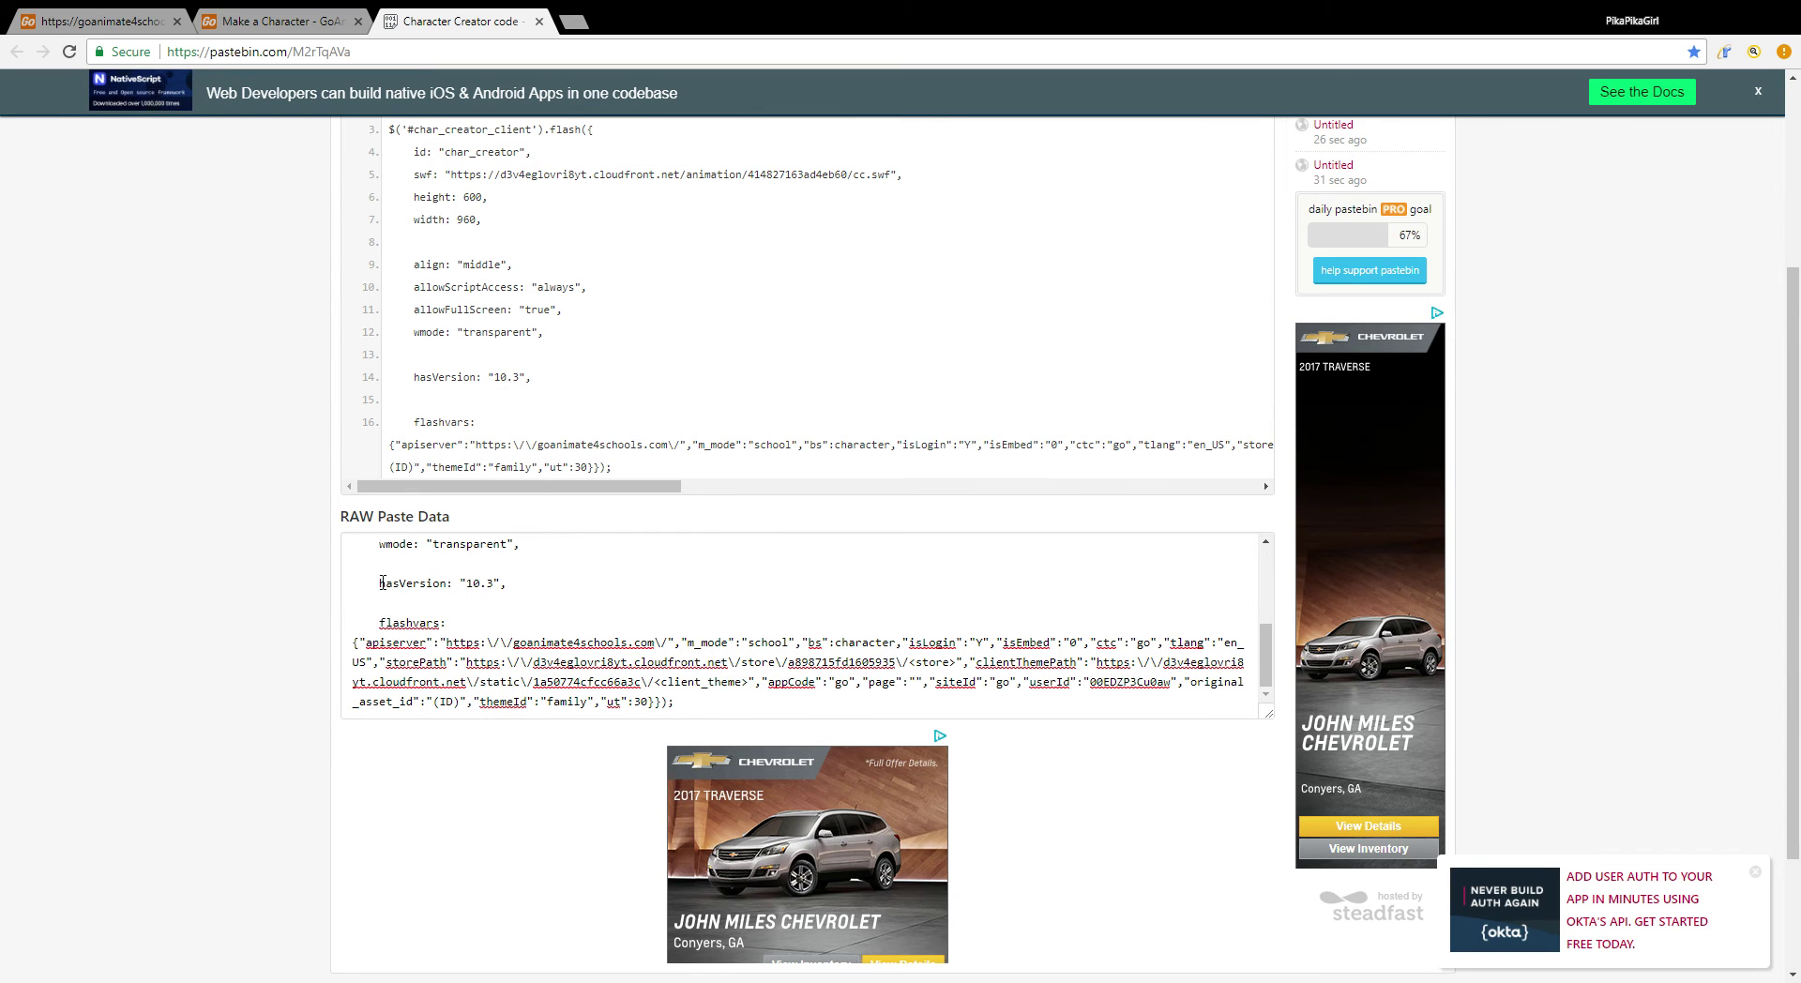
# Step: Select the whole character creator code in Pastebin and switch to the creator tab
pyautogui.scroll(5, 788, 660)
pyautogui.scroll(3, 788, 659)
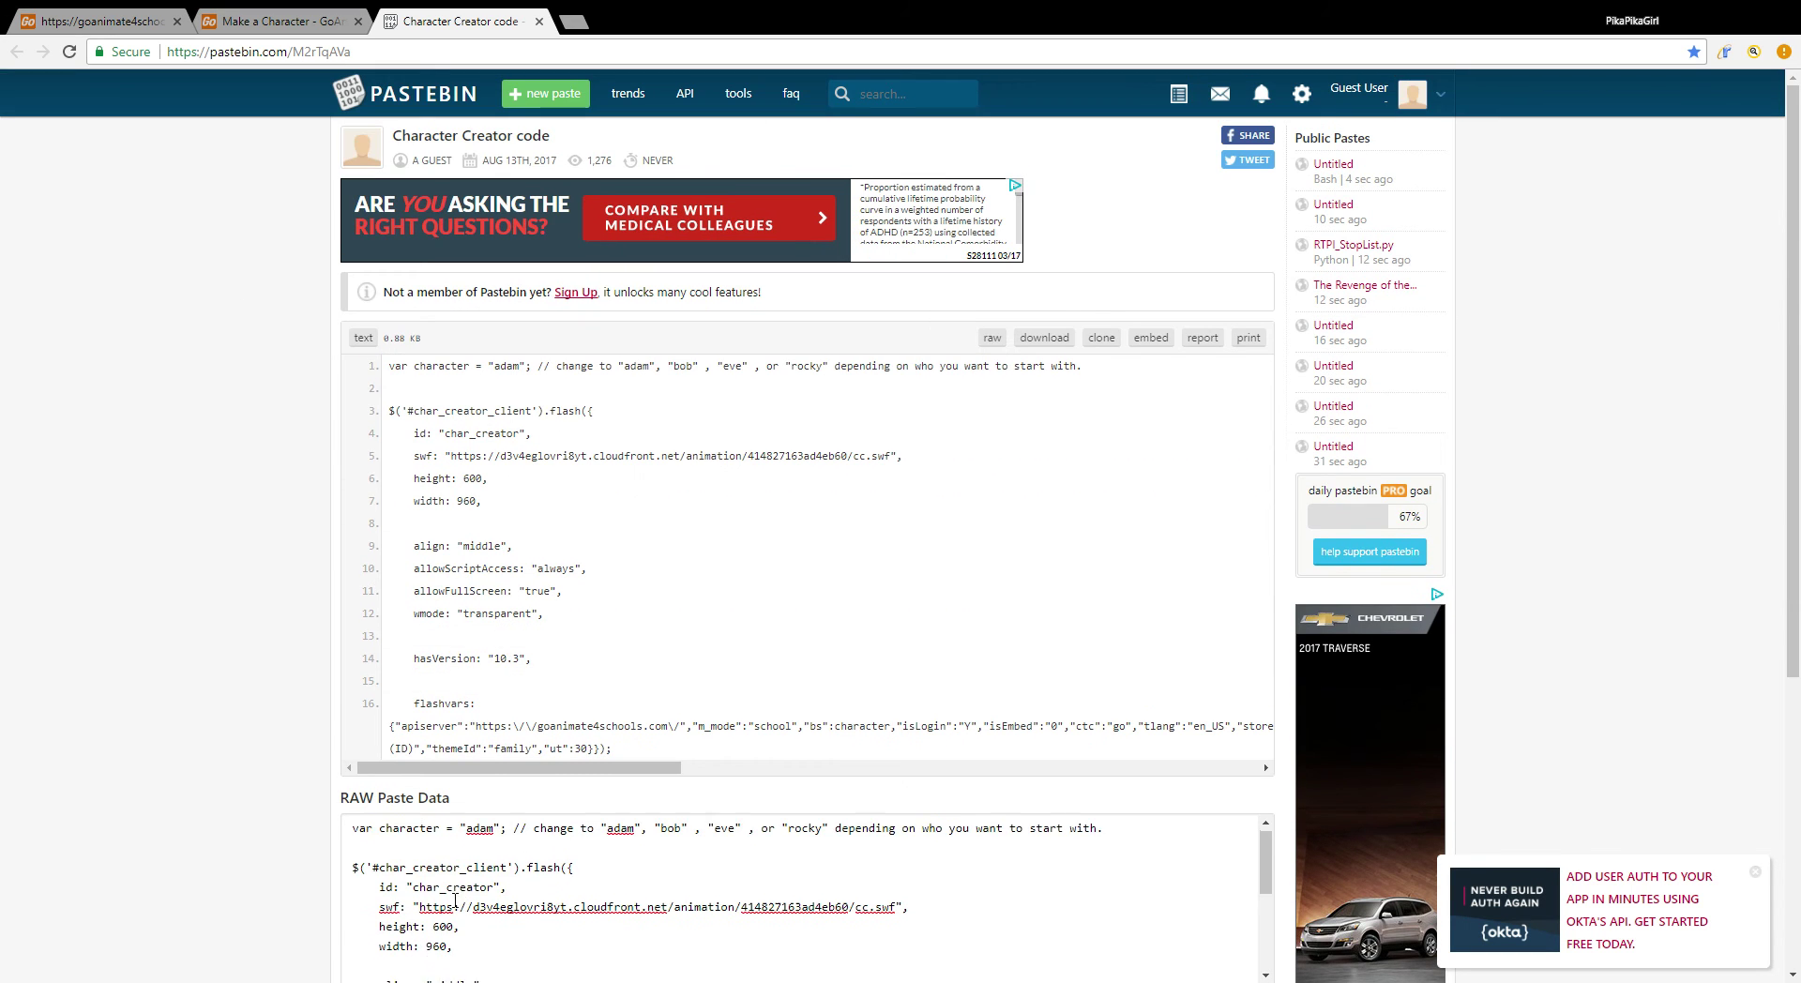
pyautogui.scroll(-1, 453, 895)
pyautogui.scroll(1, 426, 812)
pyautogui.moveTo(359, 841); pyautogui.dragTo(691, 684)
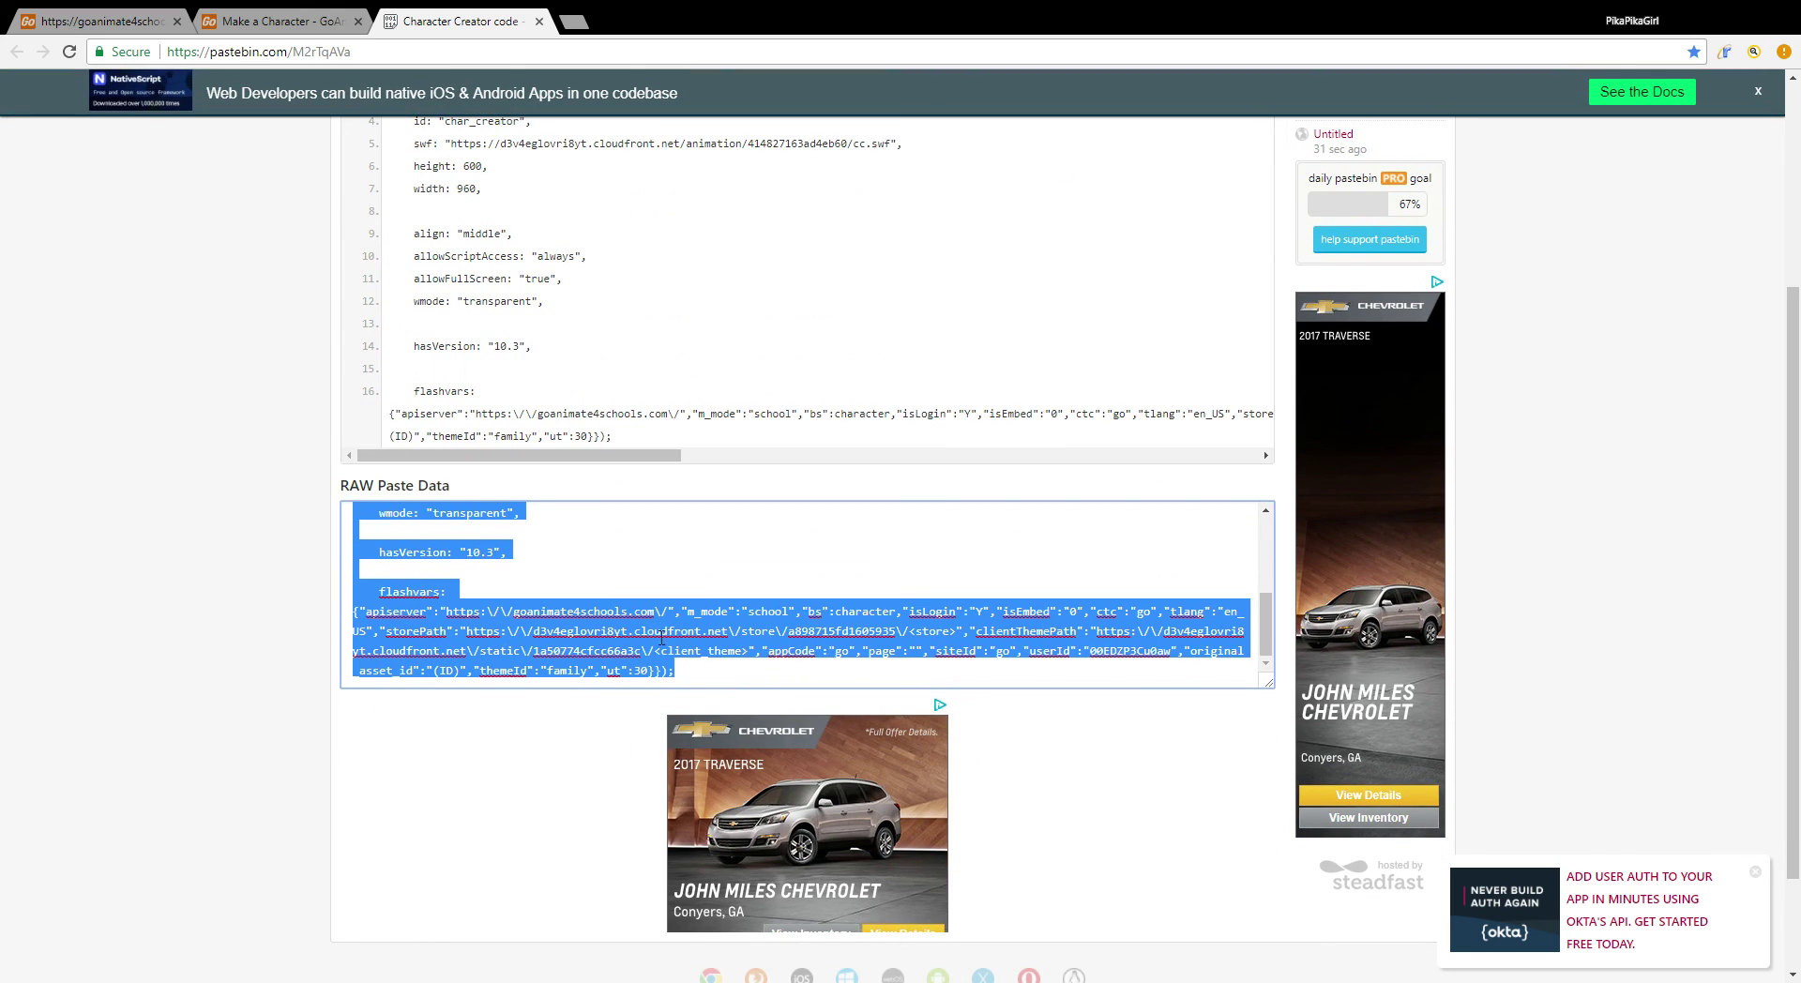
pyautogui.hotkey('ctrl', 'shift', 'Tab')
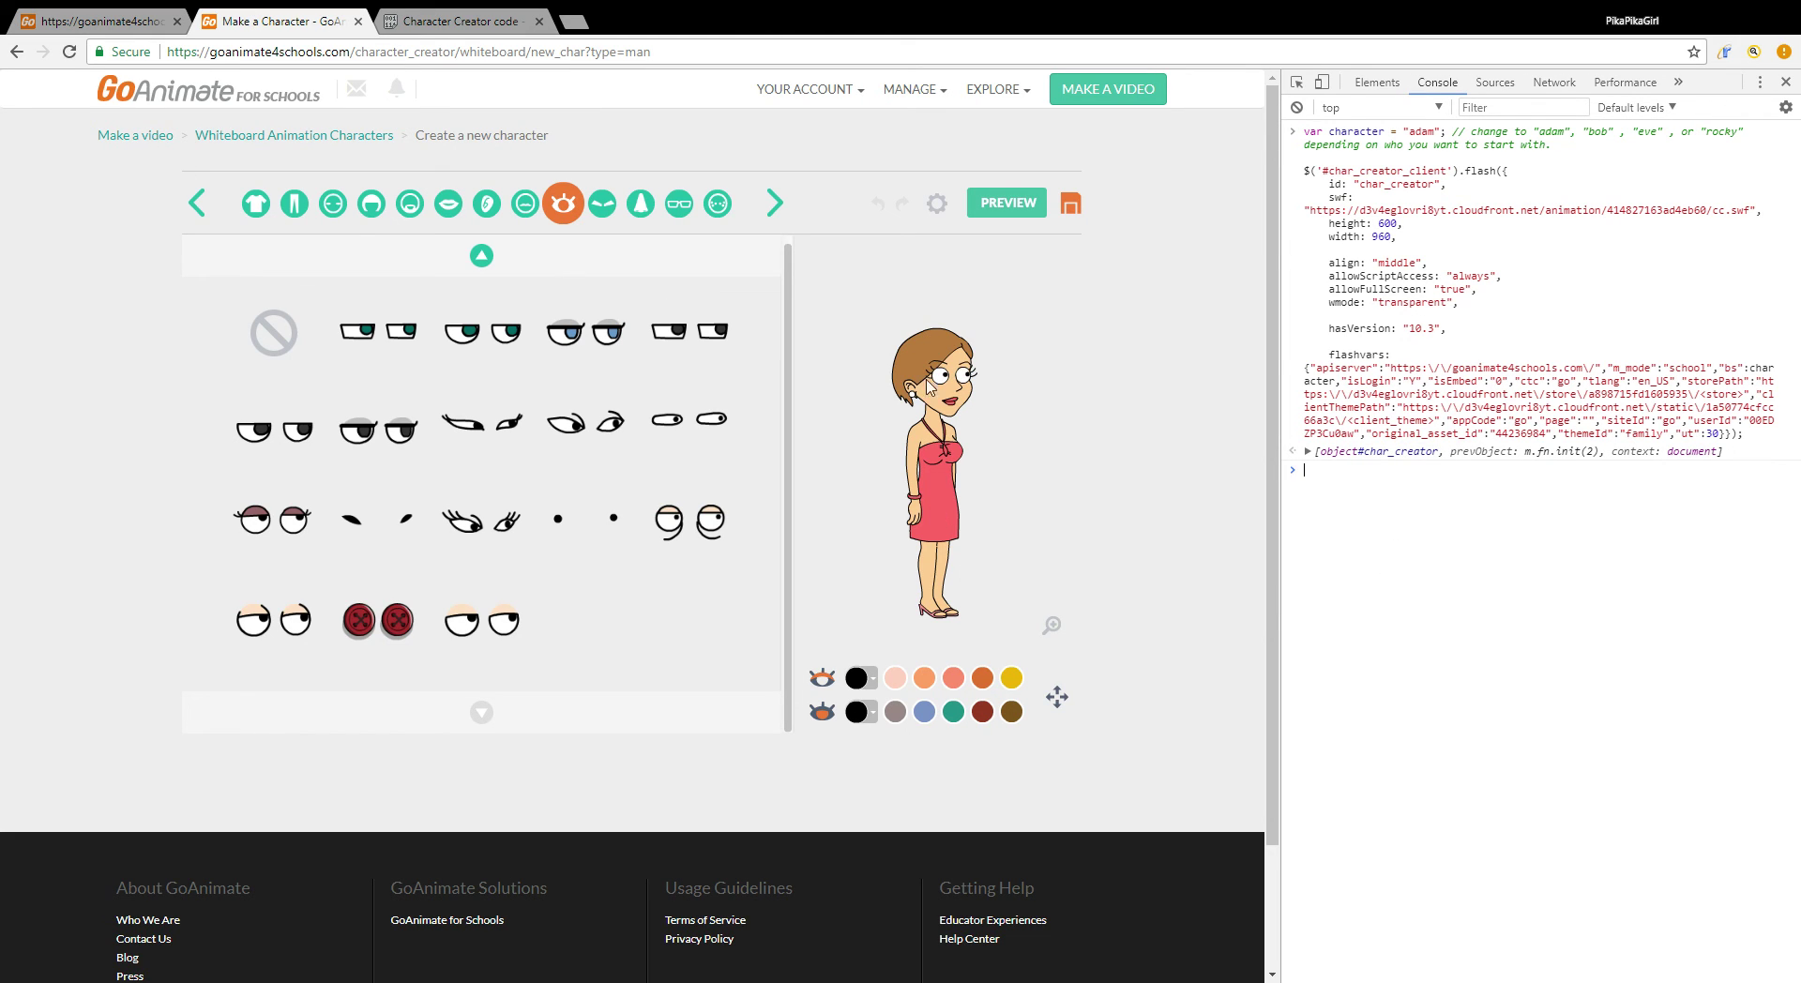
# Step: Paste the code in the console, set the asset ID to 44380035, and run it
pyautogui.hotkey('ctrl', 'v')
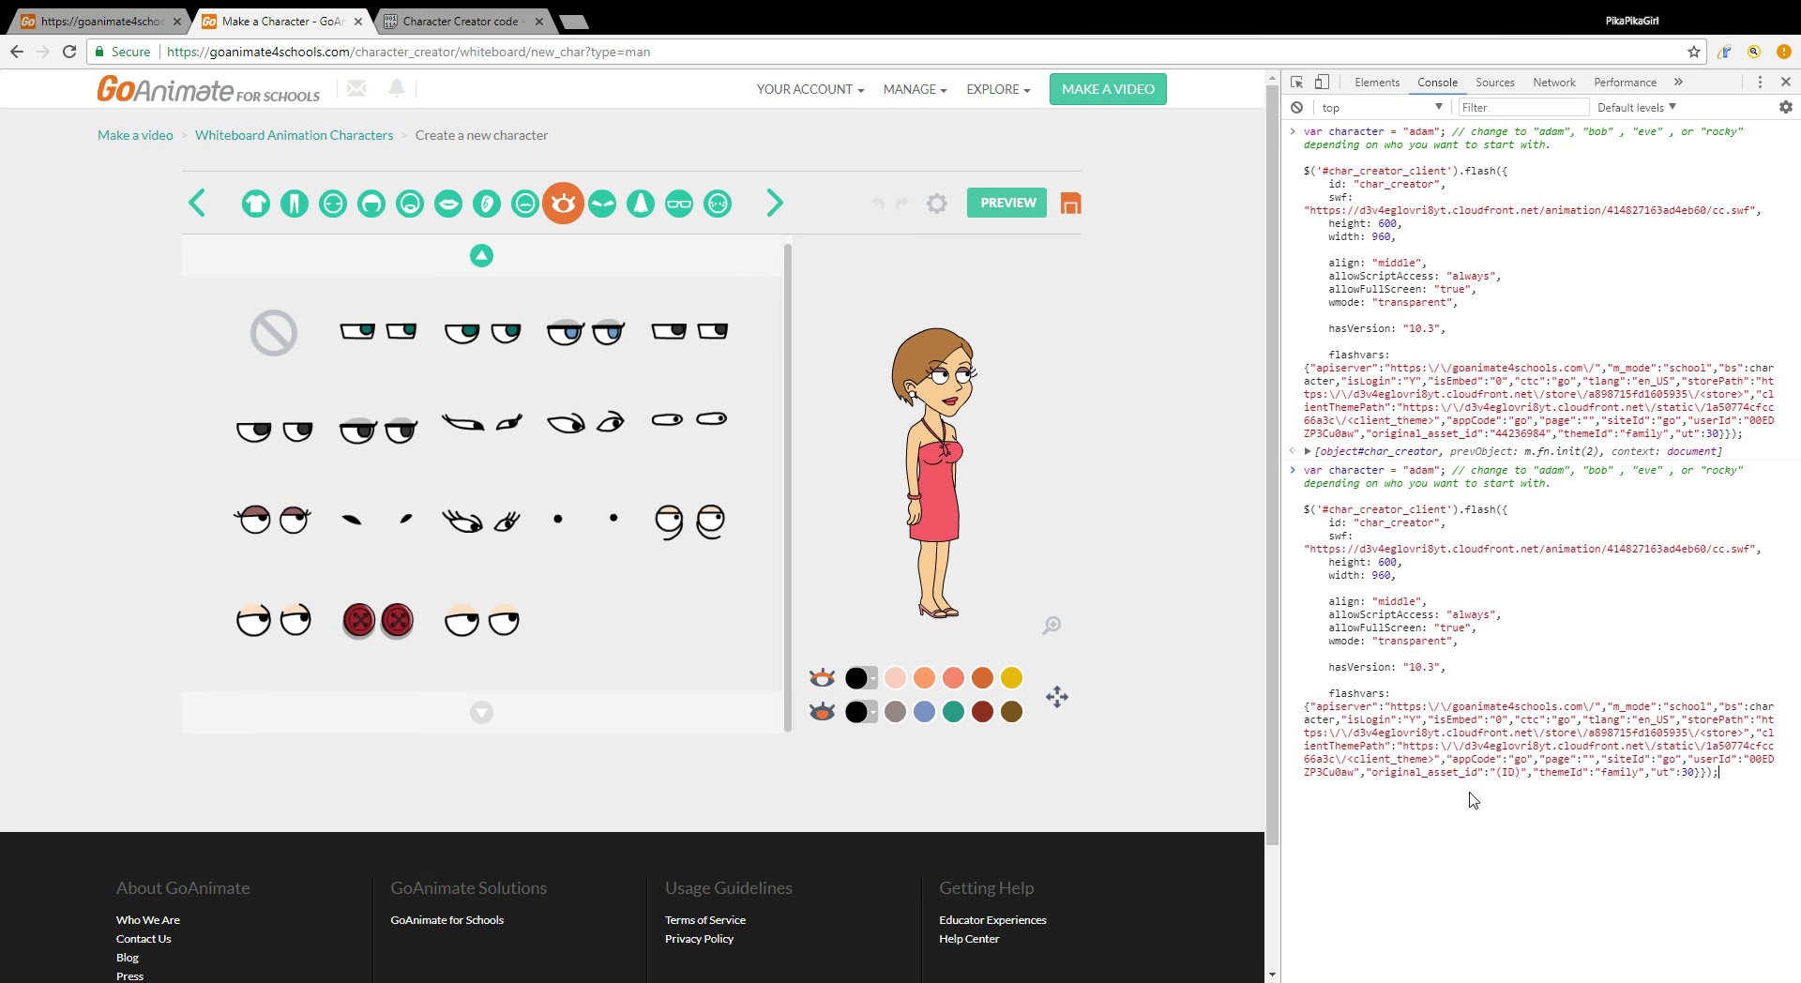
pyautogui.moveTo(1520, 784); pyautogui.dragTo(1505, 784)
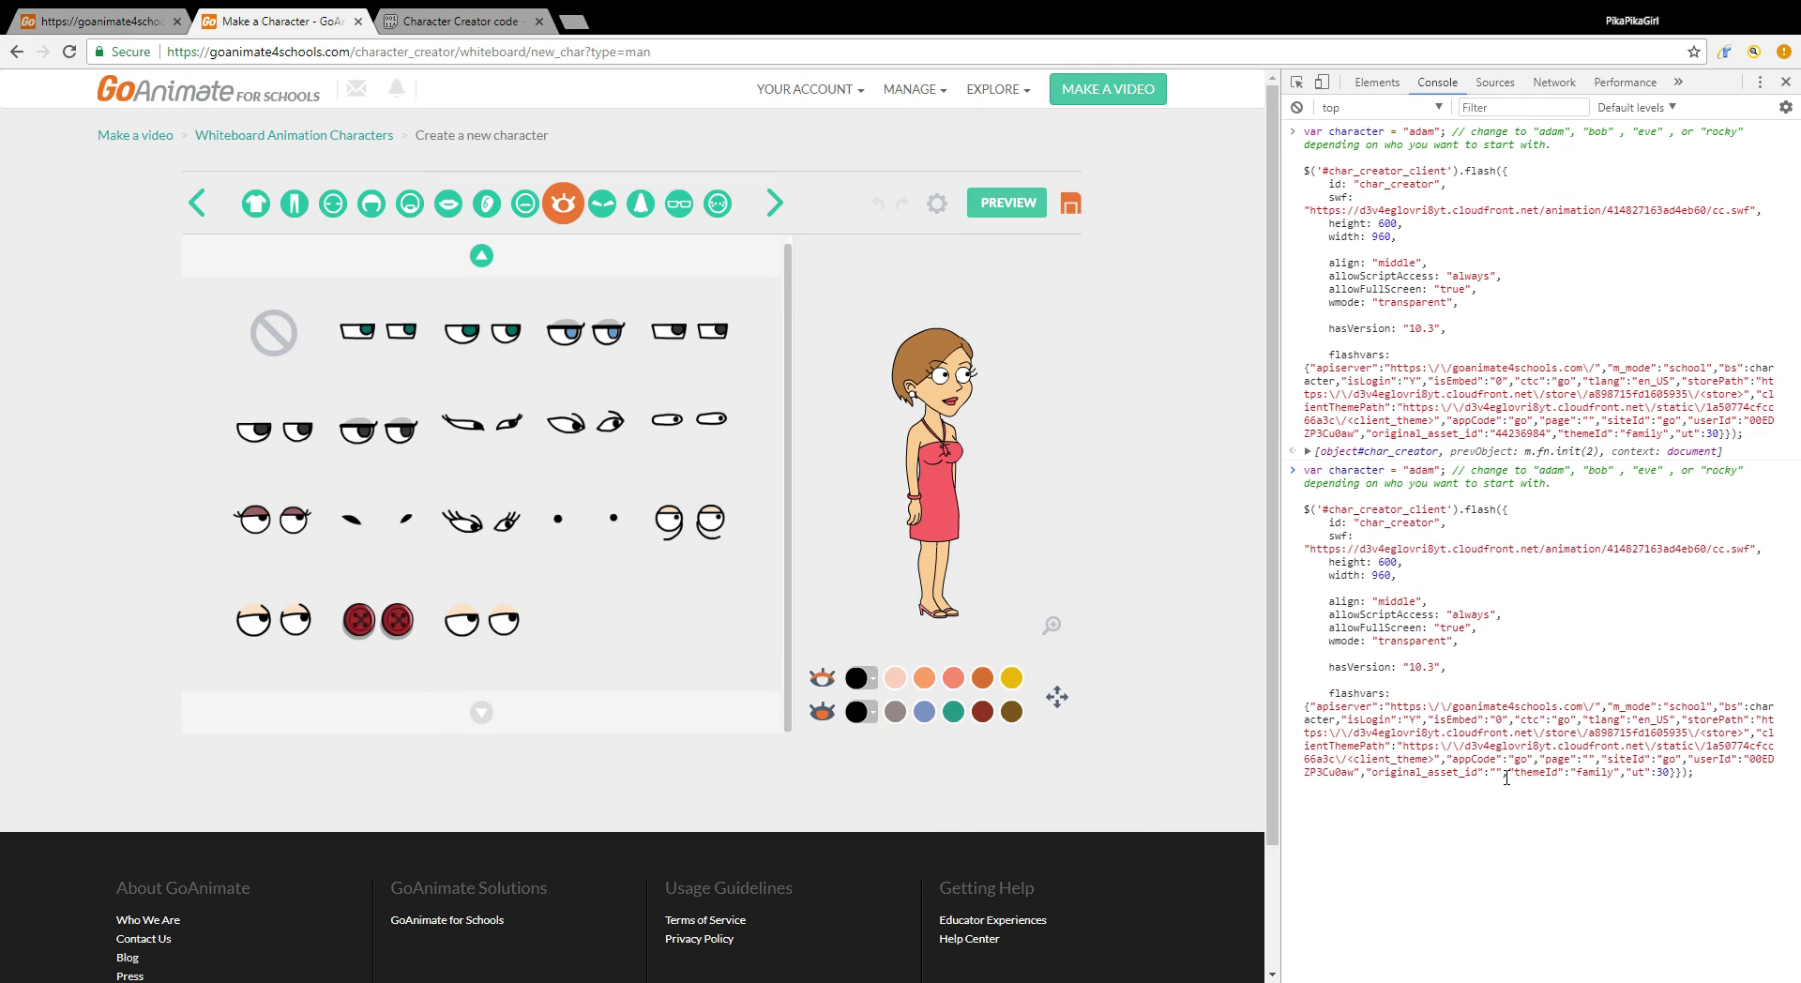
pyautogui.write('44380035')
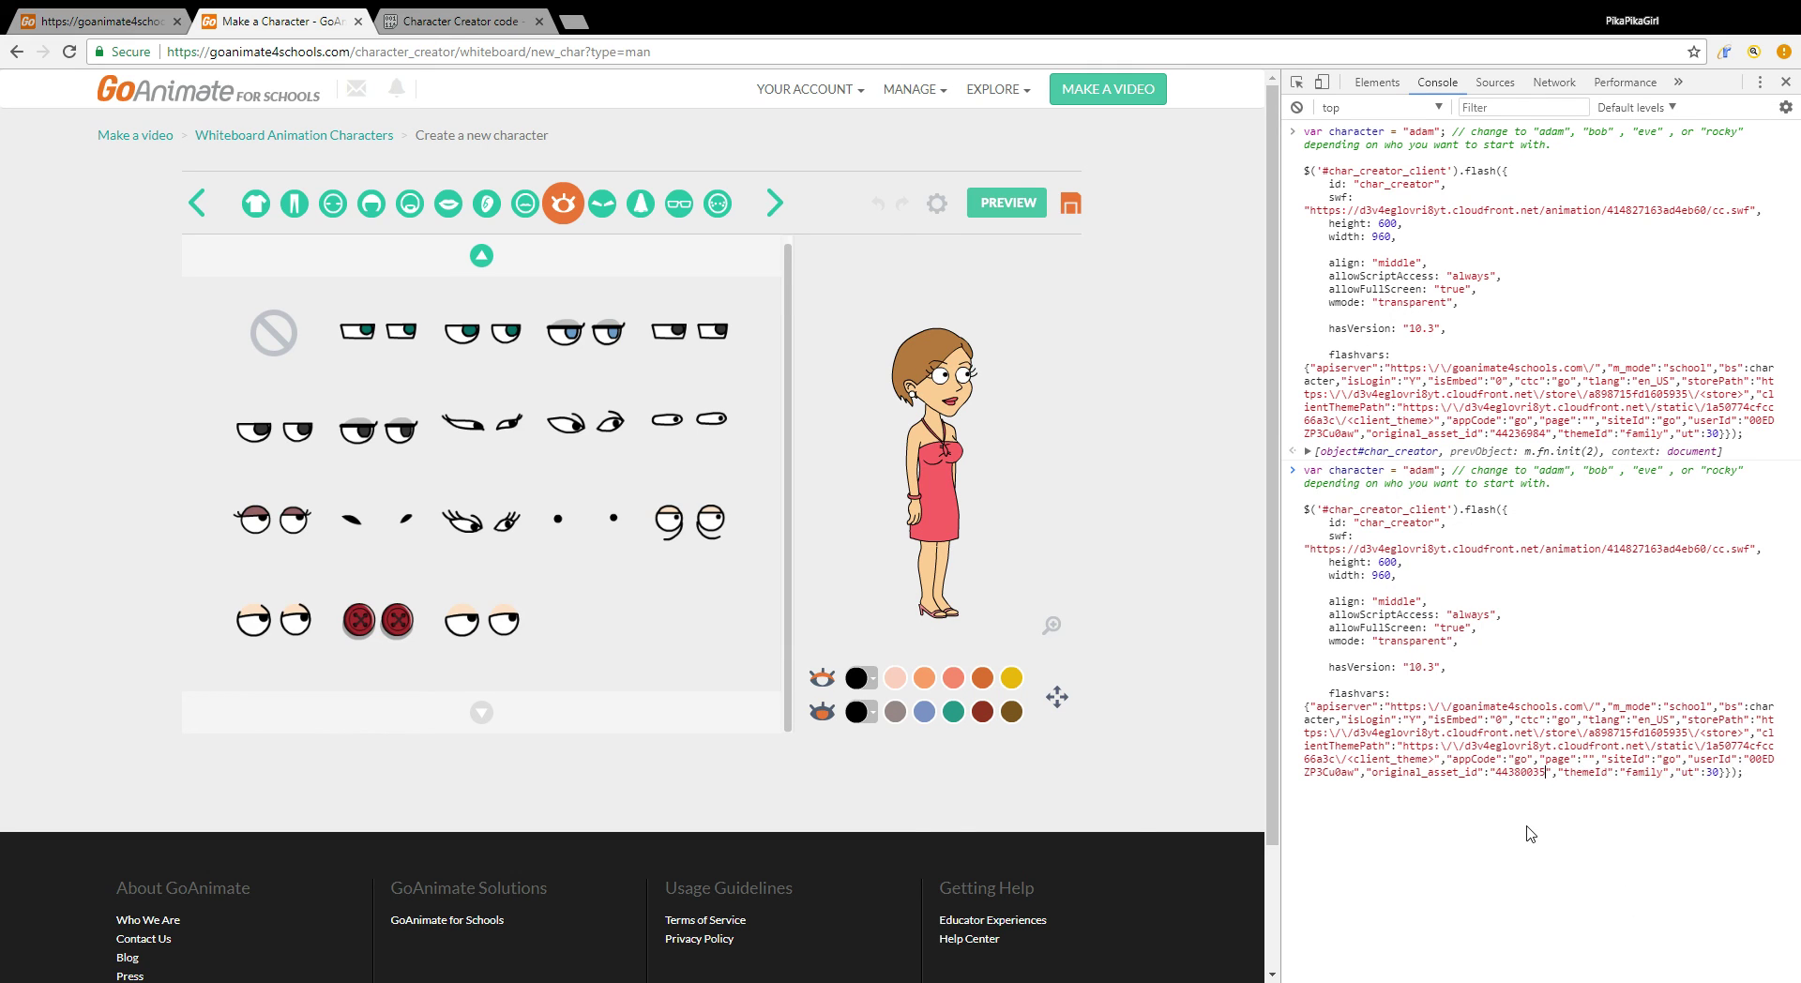
pyautogui.press('Return')
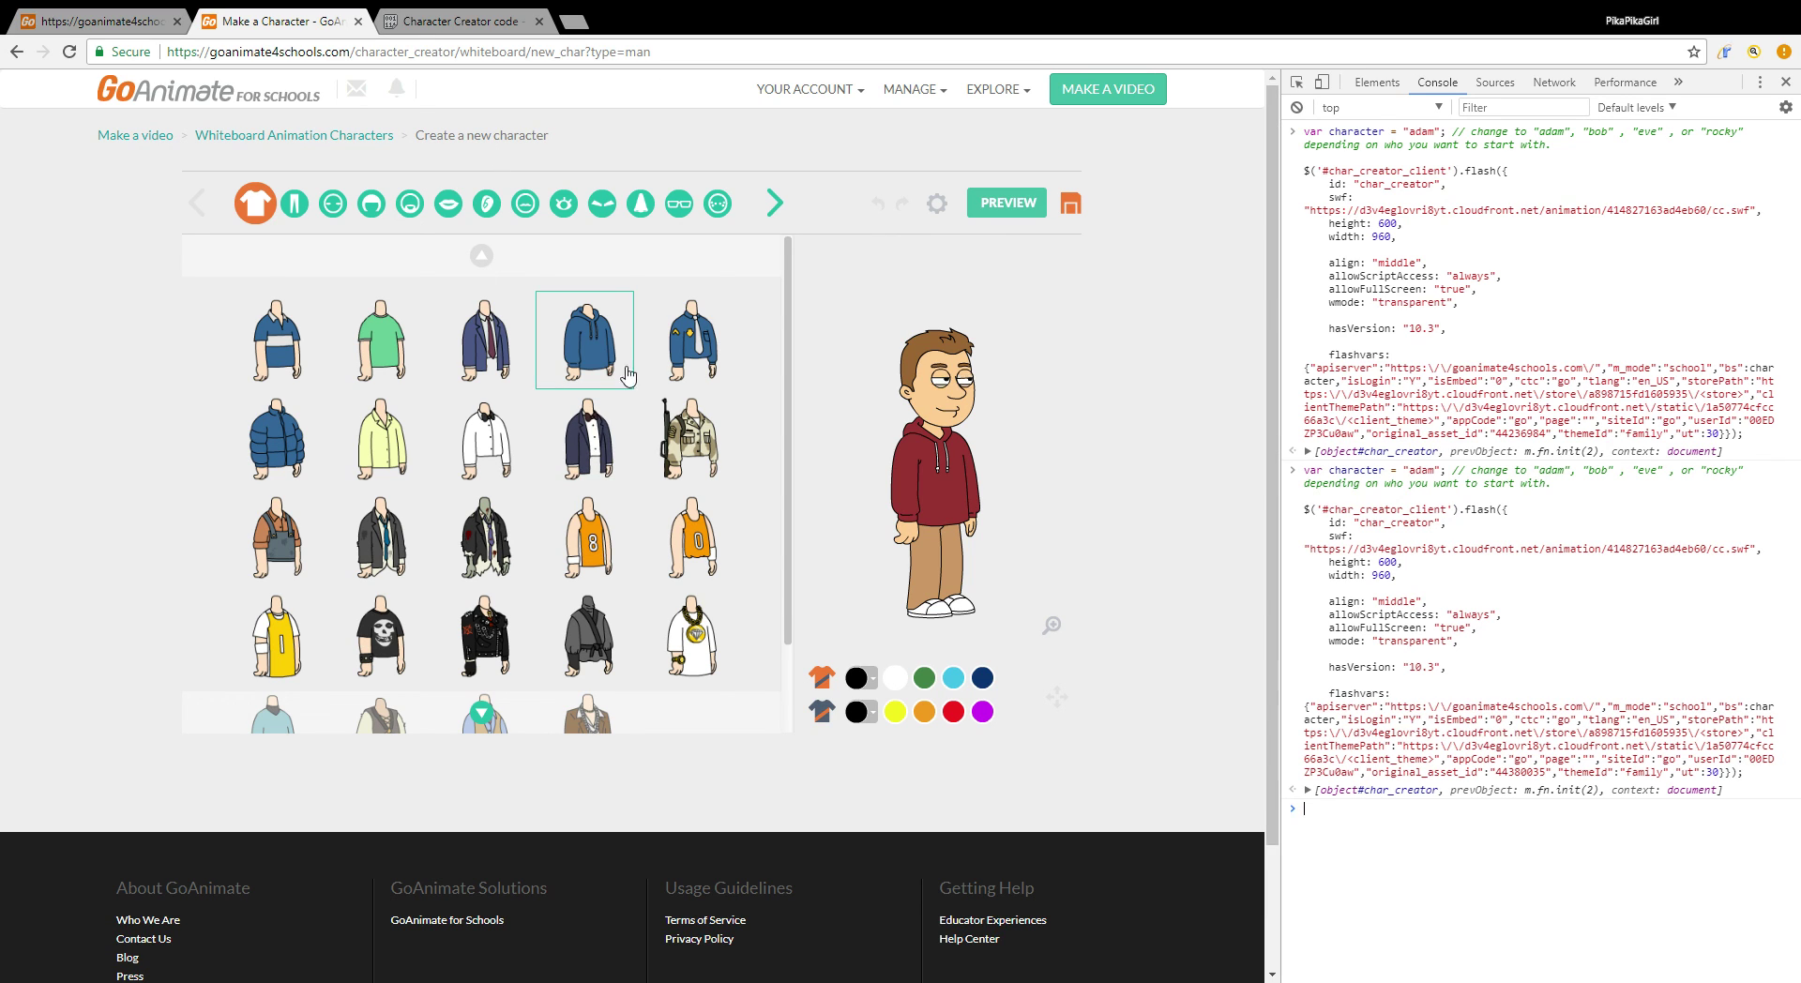
# Step: Scroll through the tops grid to inspect the red-hoodie boy's clothing options
pyautogui.scroll(-1, 793, 390)
pyautogui.scroll(-1, 793, 390)
pyautogui.scroll(2, 525, 450)
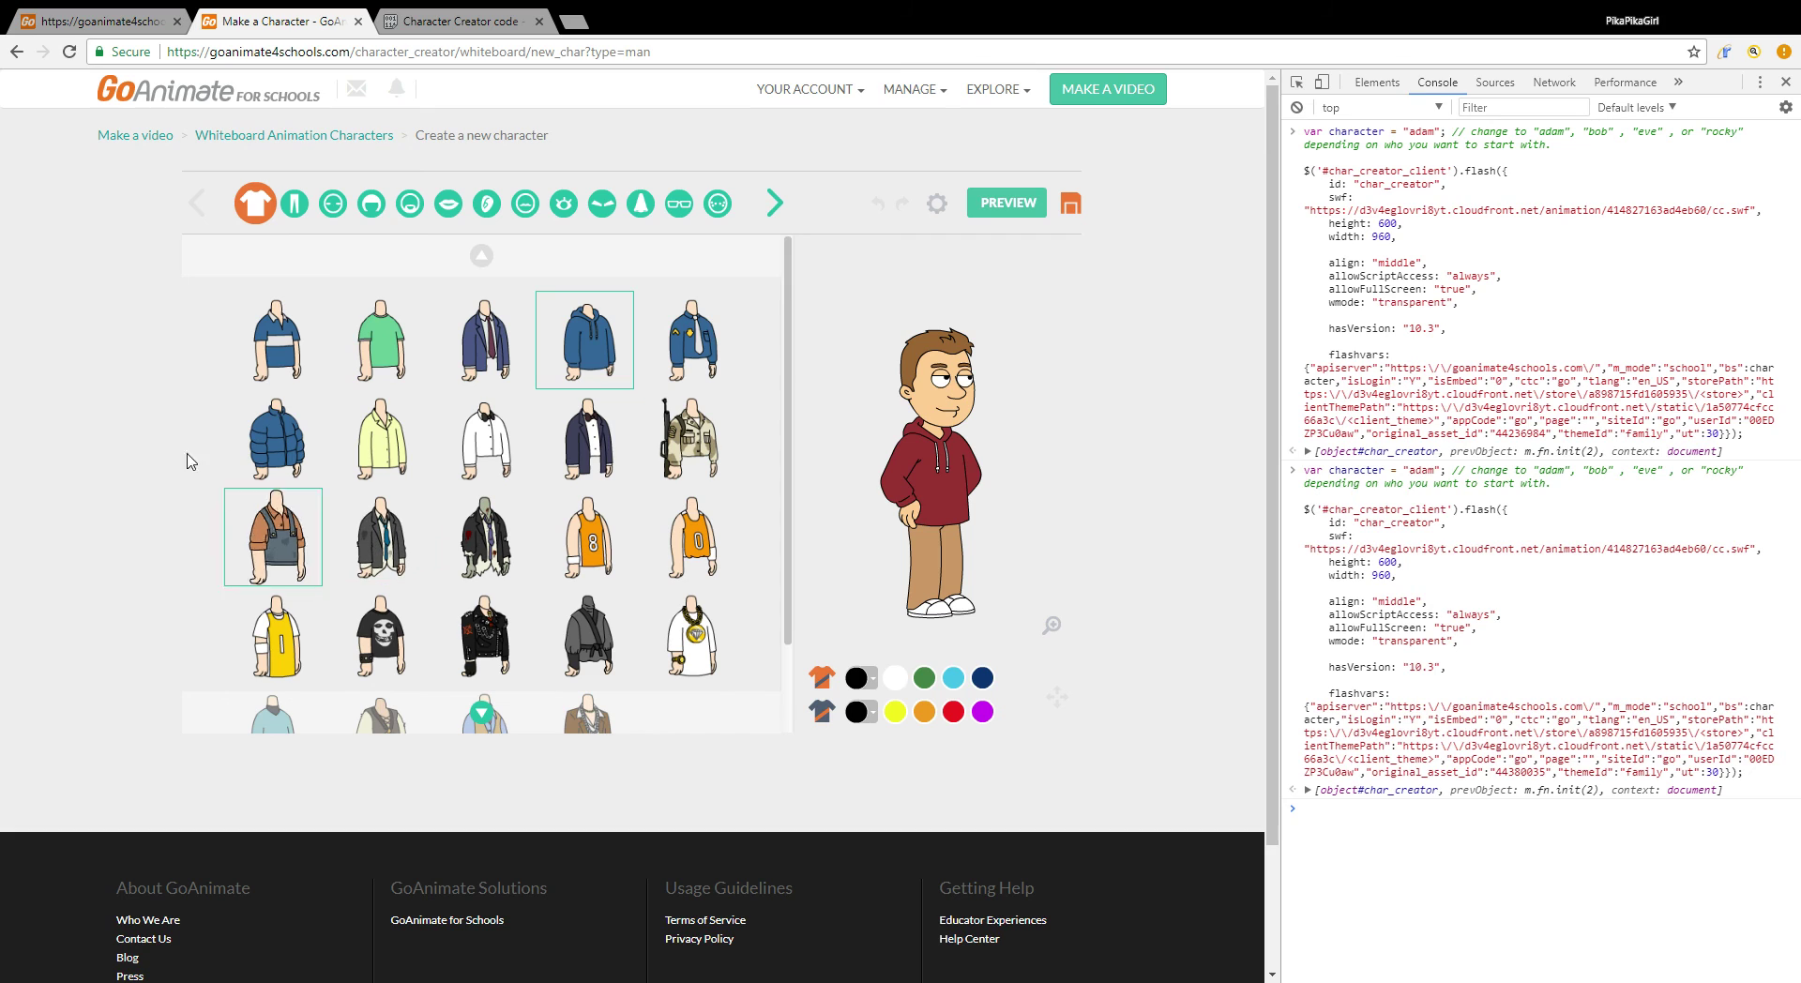
pyautogui.scroll(-2, 793, 441)
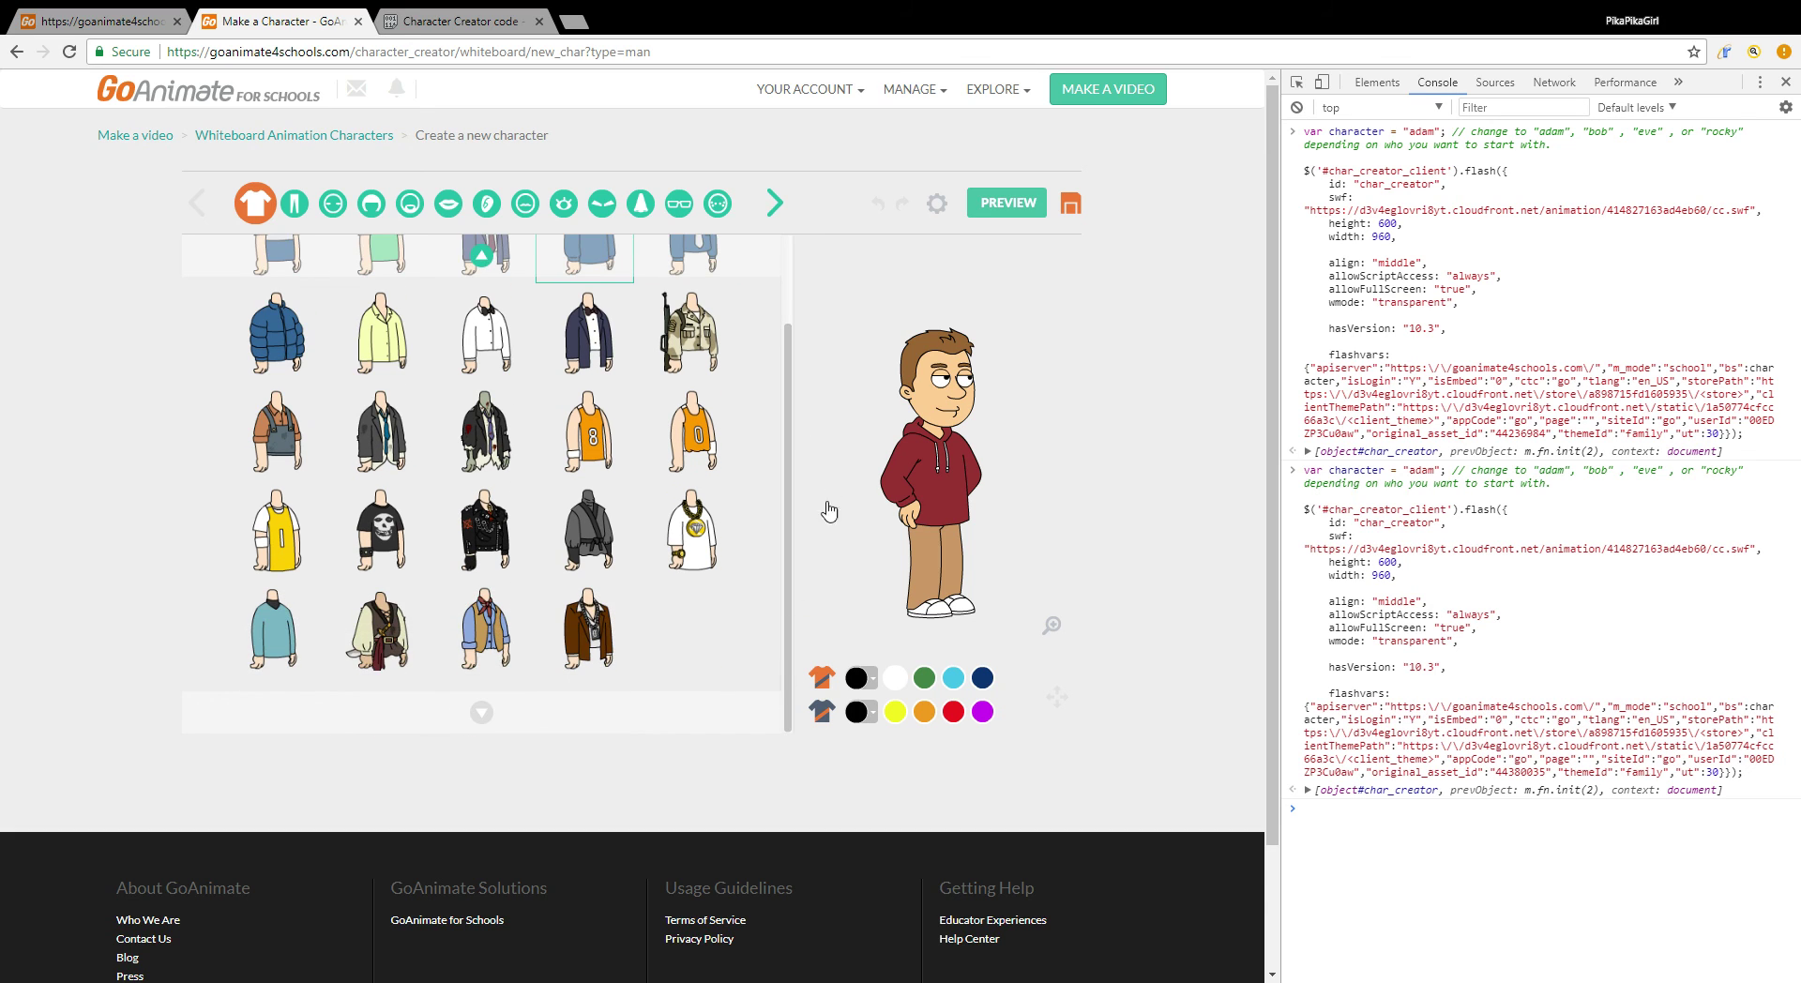
pyautogui.scroll(2, 824, 450)
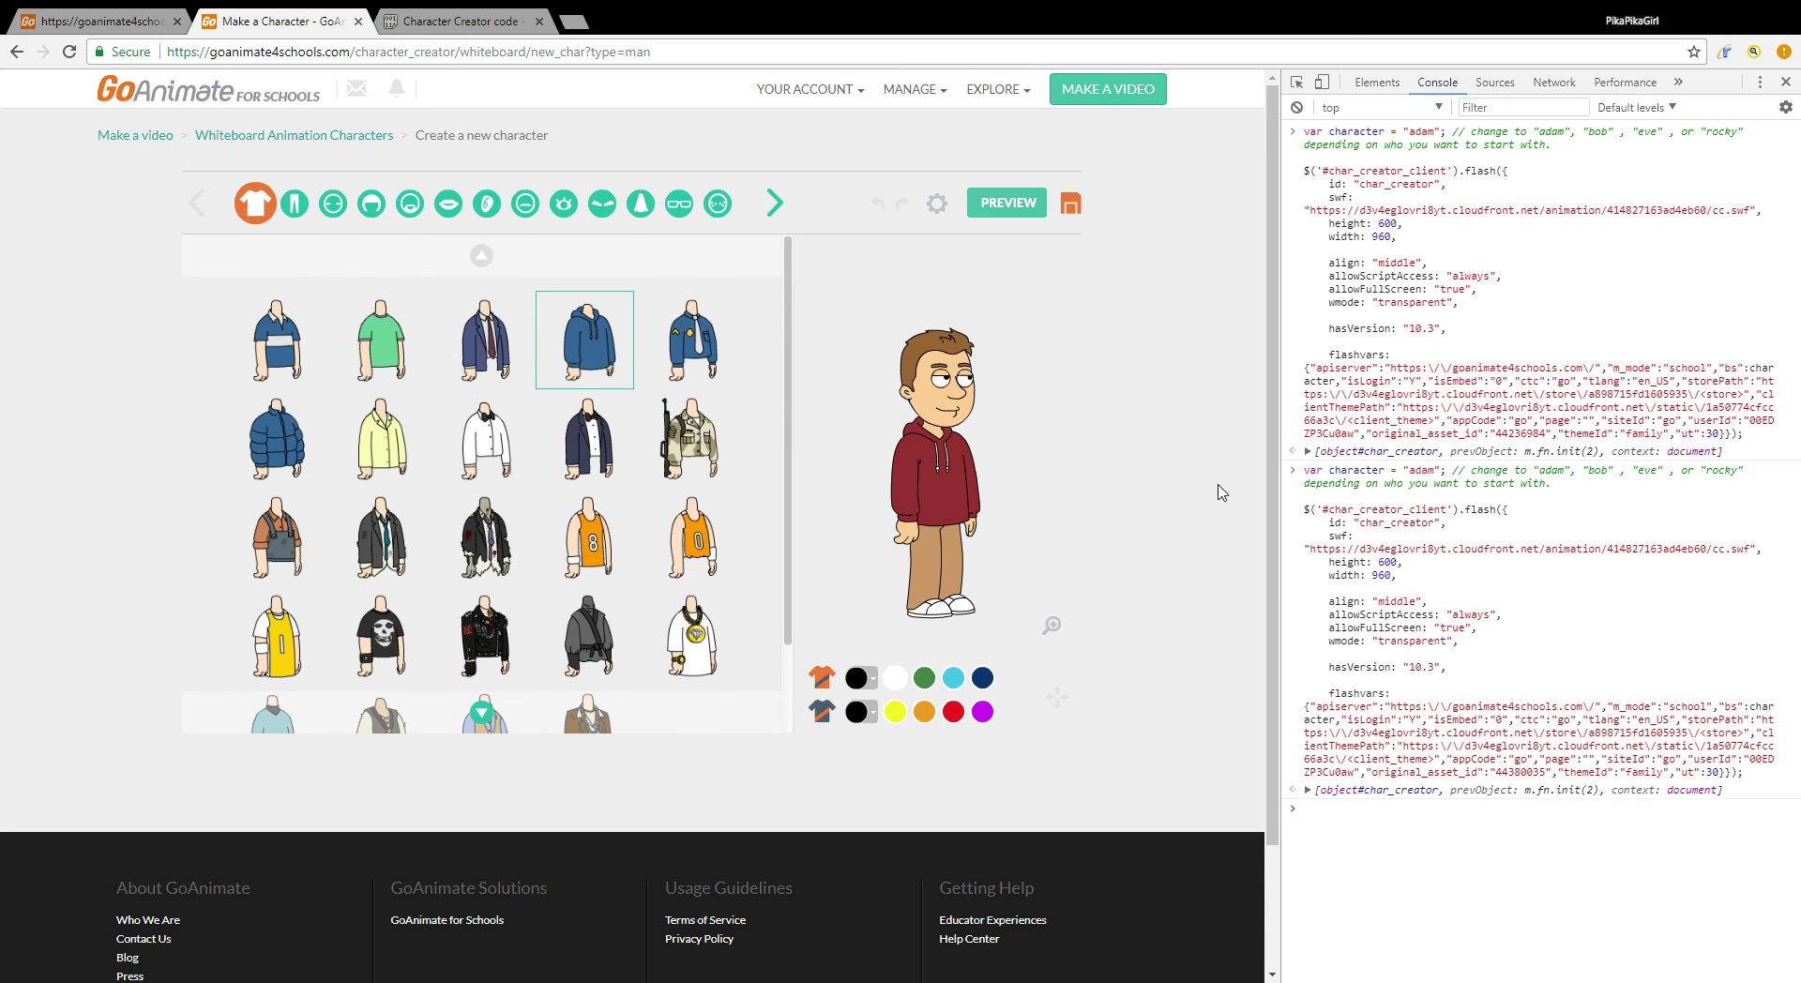